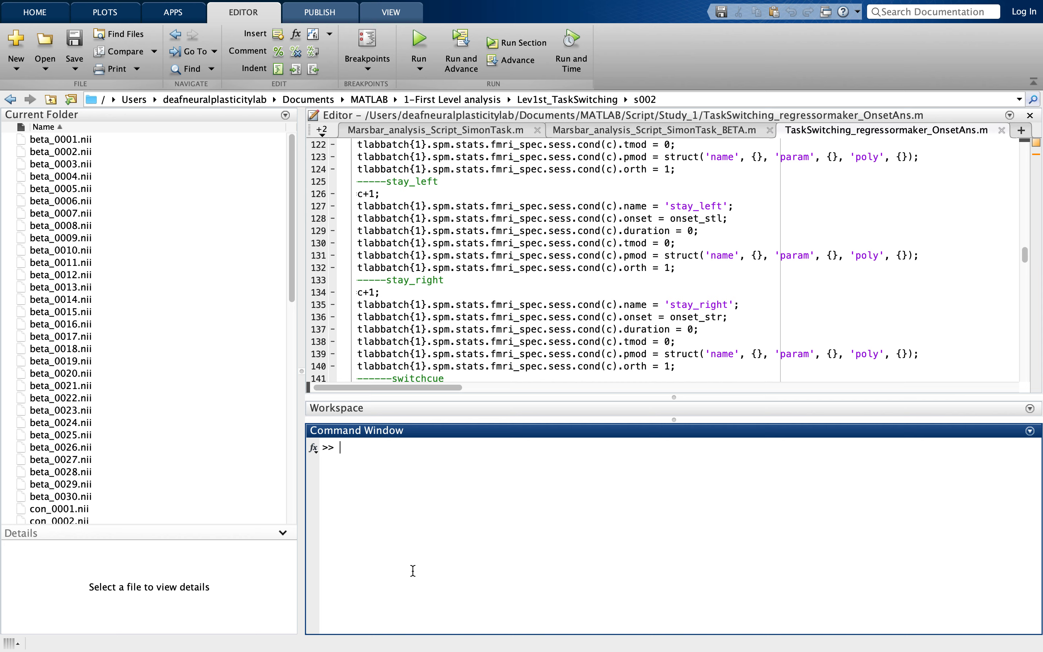
# - Launch SPM from the MATLAB command line with the command spm
pyautogui.write('spm')
pyautogui.press('Return')
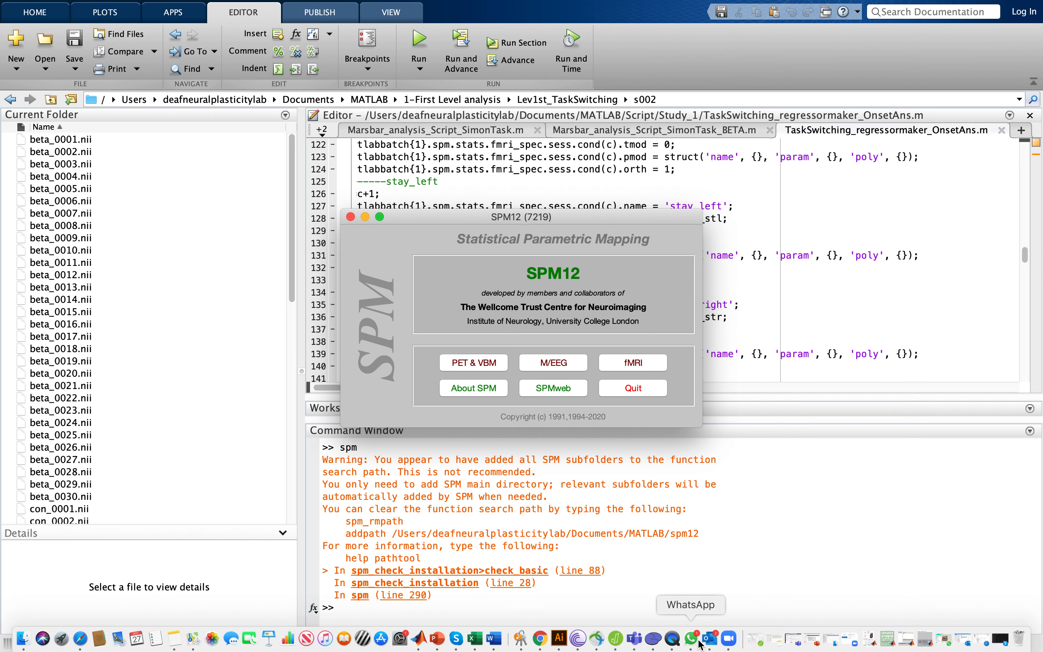
# - Quit the WhatsApp and mail applications running in the background
pyautogui.rightClick(698, 640)
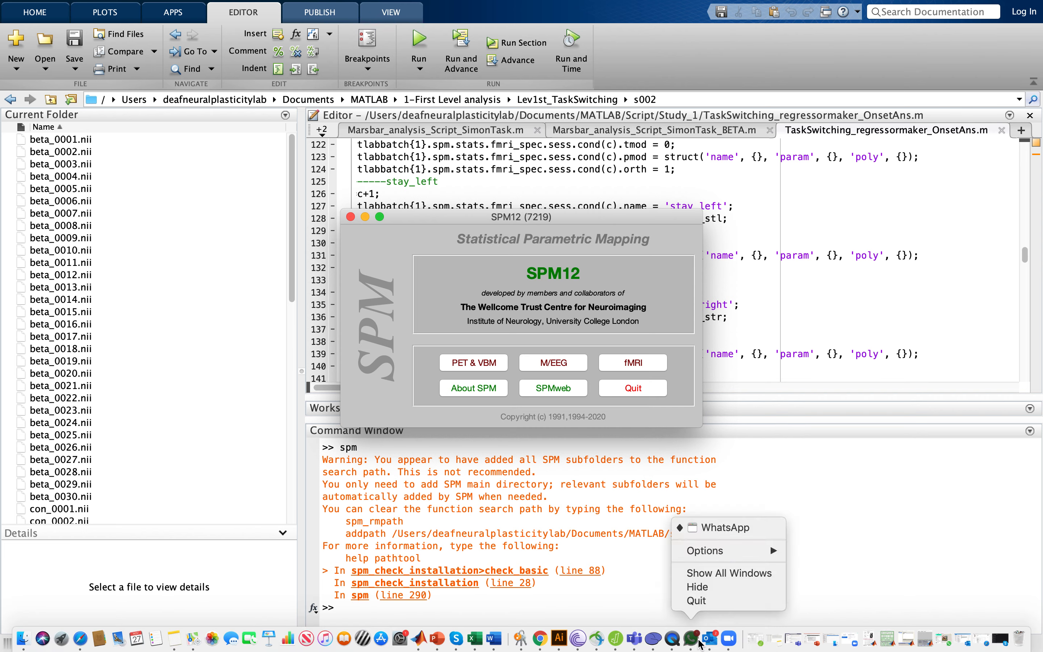
pyautogui.click(703, 601)
pyautogui.rightClick(717, 639)
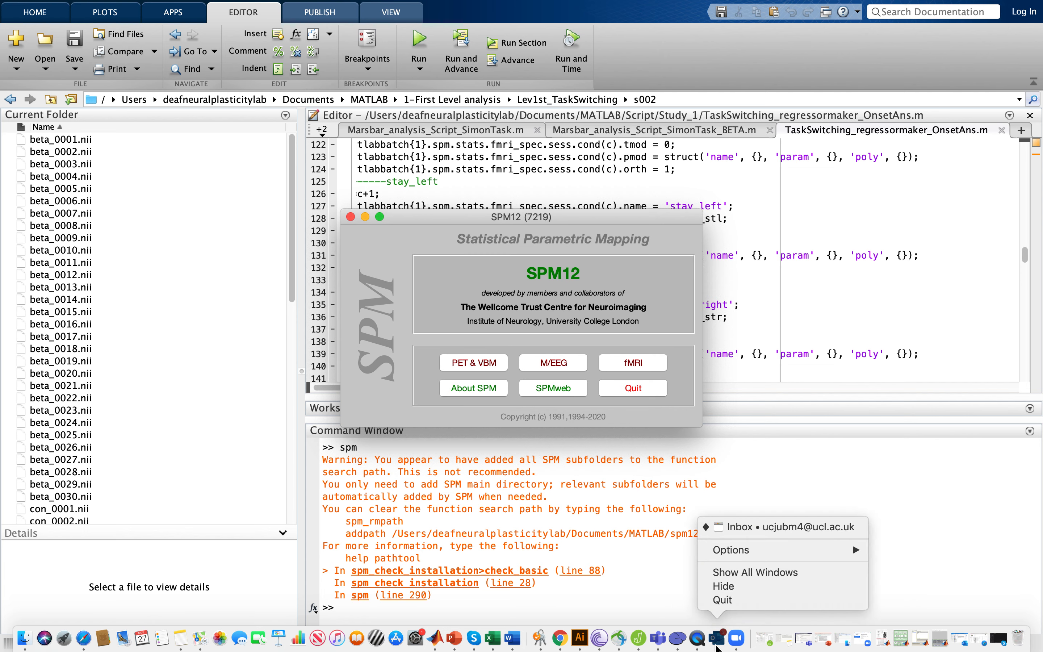
pyautogui.click(724, 600)
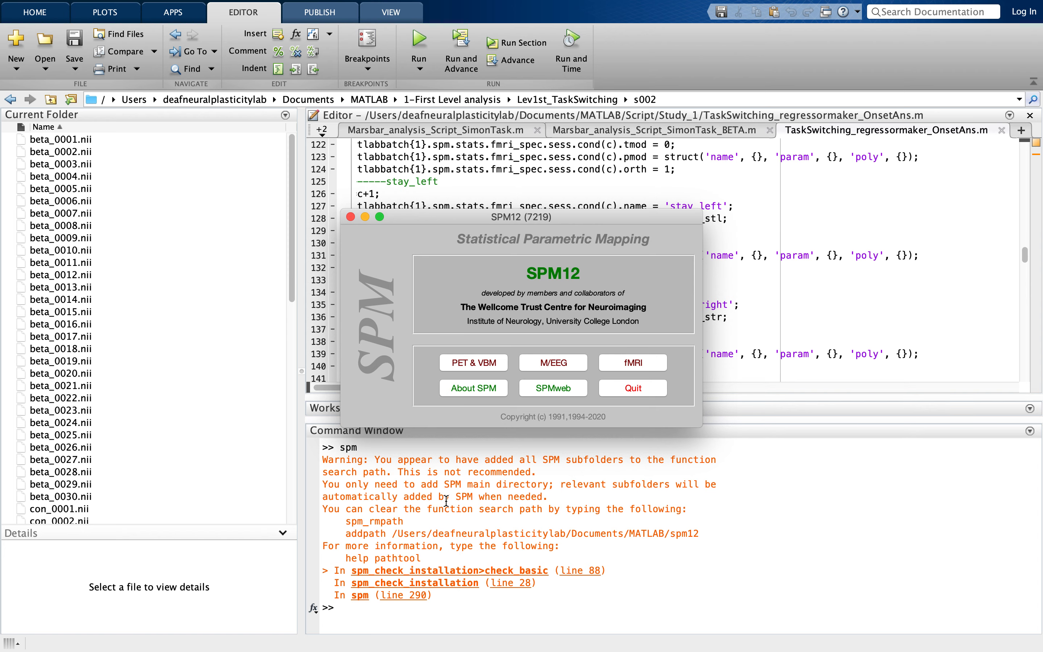
# - Start a second-level specification in fMRI mode and set its output directory to Project students/Second Level analysis/Switching
pyautogui.click(632, 363)
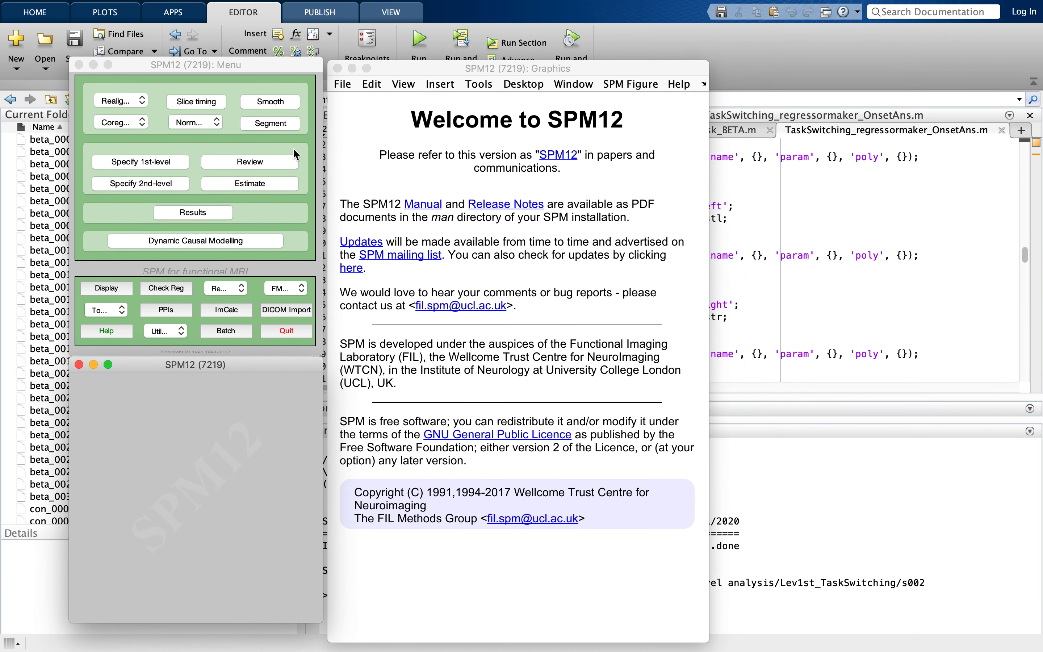
pyautogui.click(169, 188)
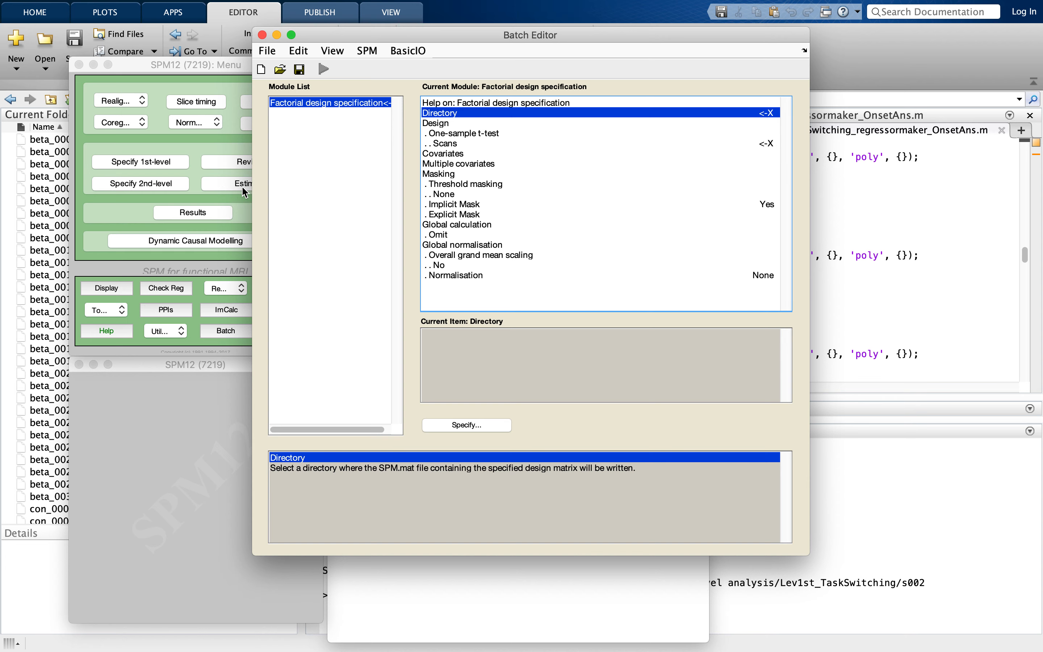
pyautogui.doubleClick(475, 115)
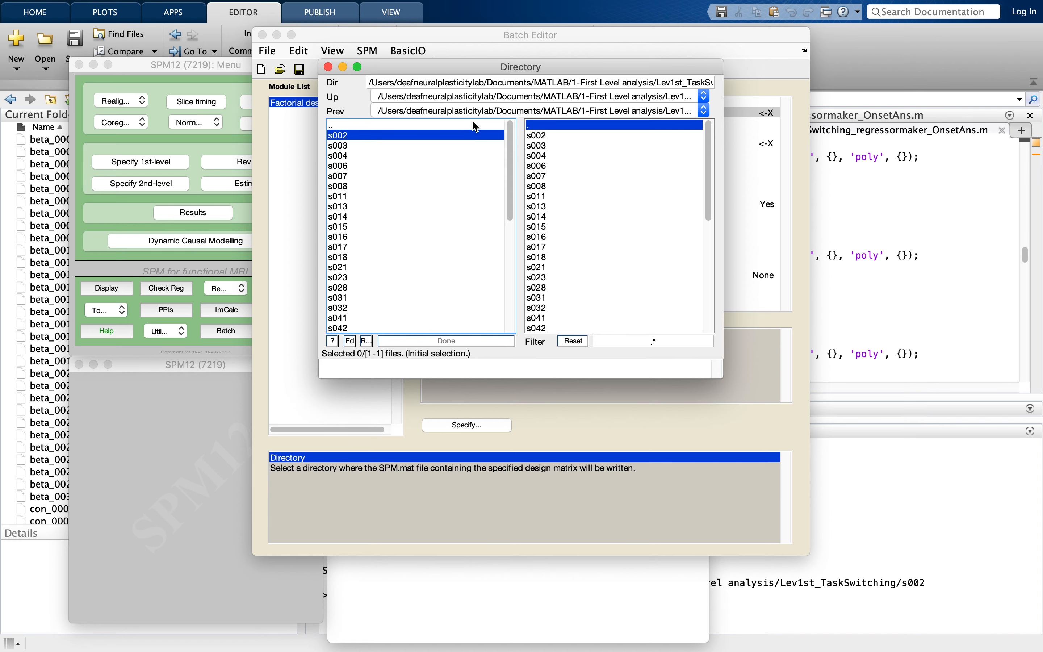
pyautogui.doubleClick(457, 125)
pyautogui.doubleClick(456, 124)
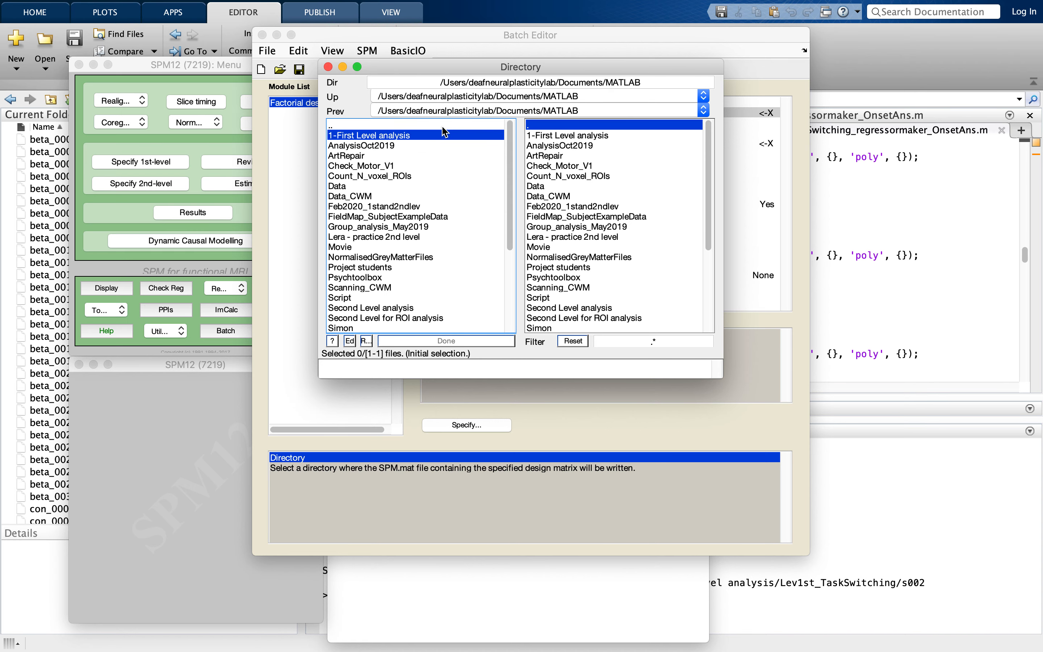
pyautogui.doubleClick(389, 267)
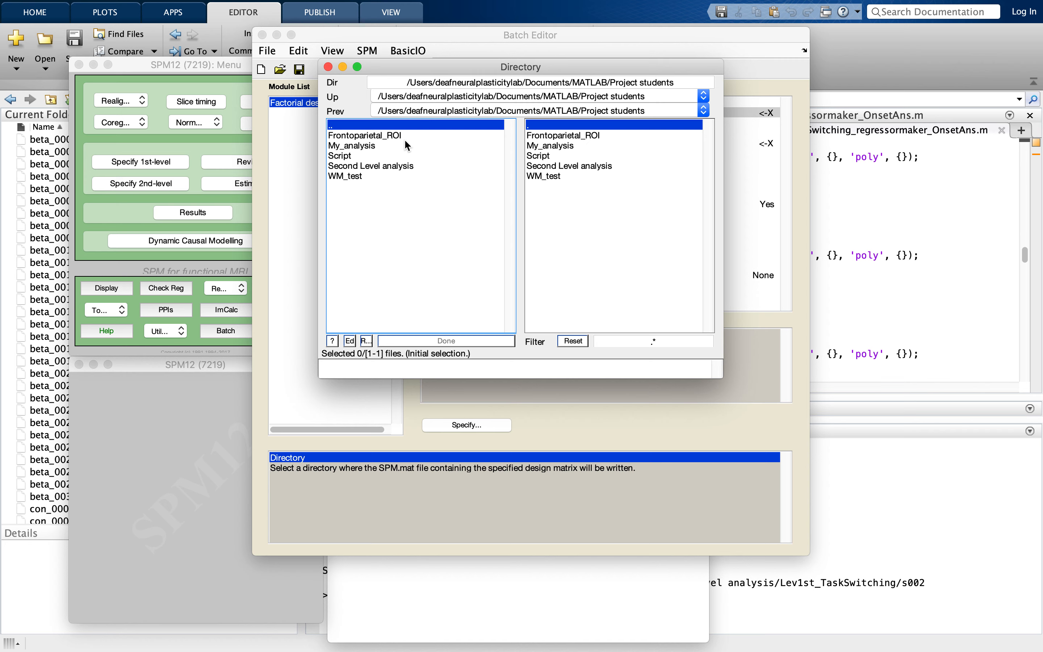
pyautogui.doubleClick(386, 164)
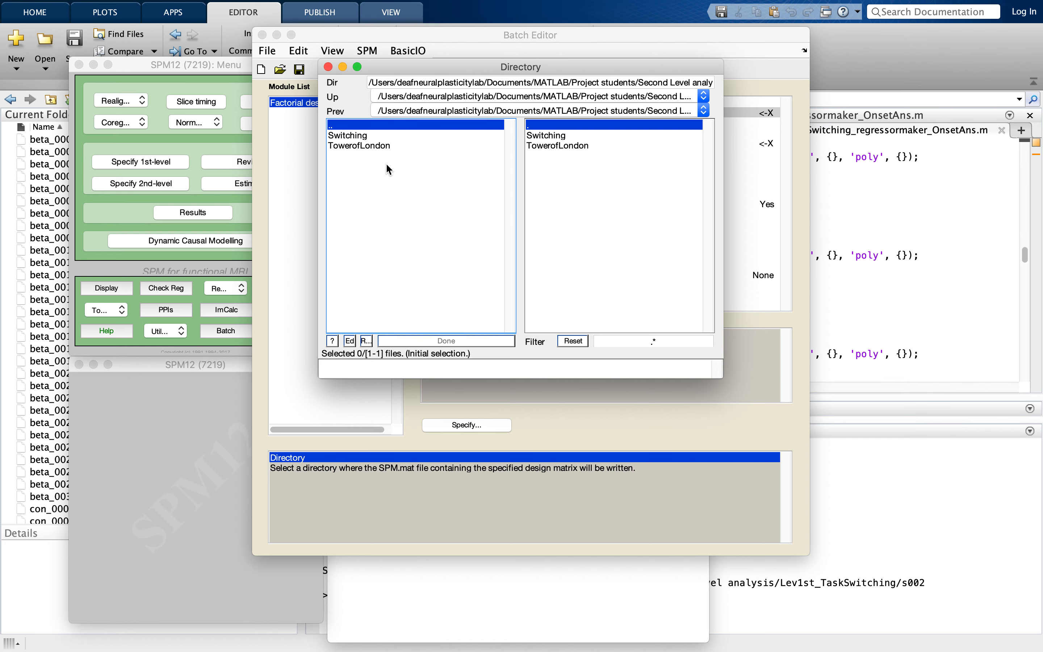
pyautogui.click(544, 136)
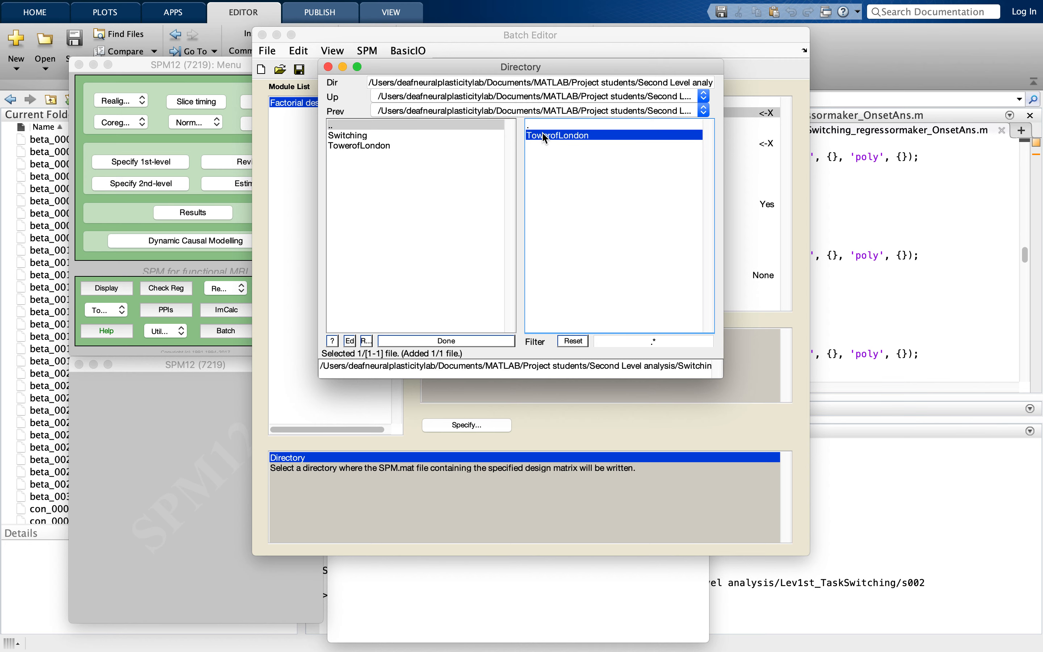
pyautogui.click(410, 343)
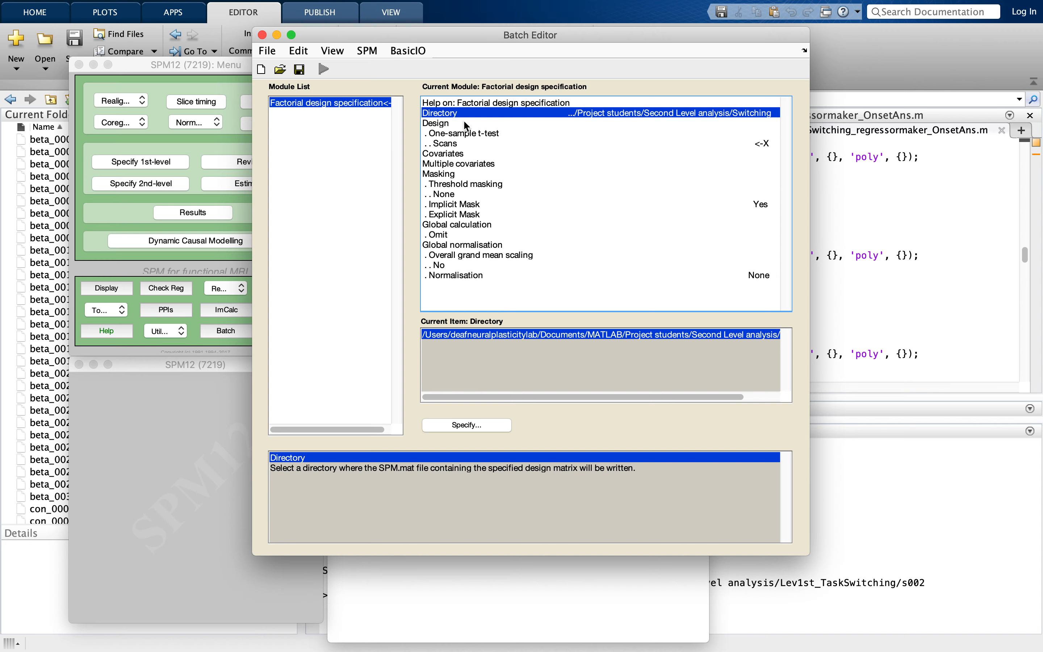
# - Set the design to Full factorial and add two new factors so that the design has three
pyautogui.click(465, 123)
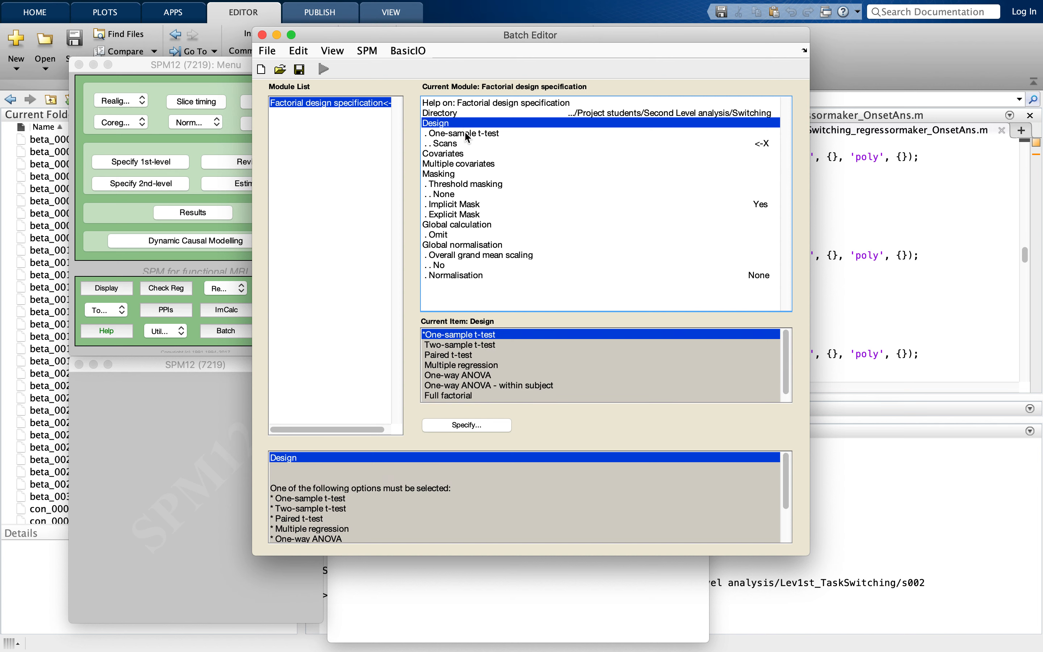
pyautogui.doubleClick(457, 396)
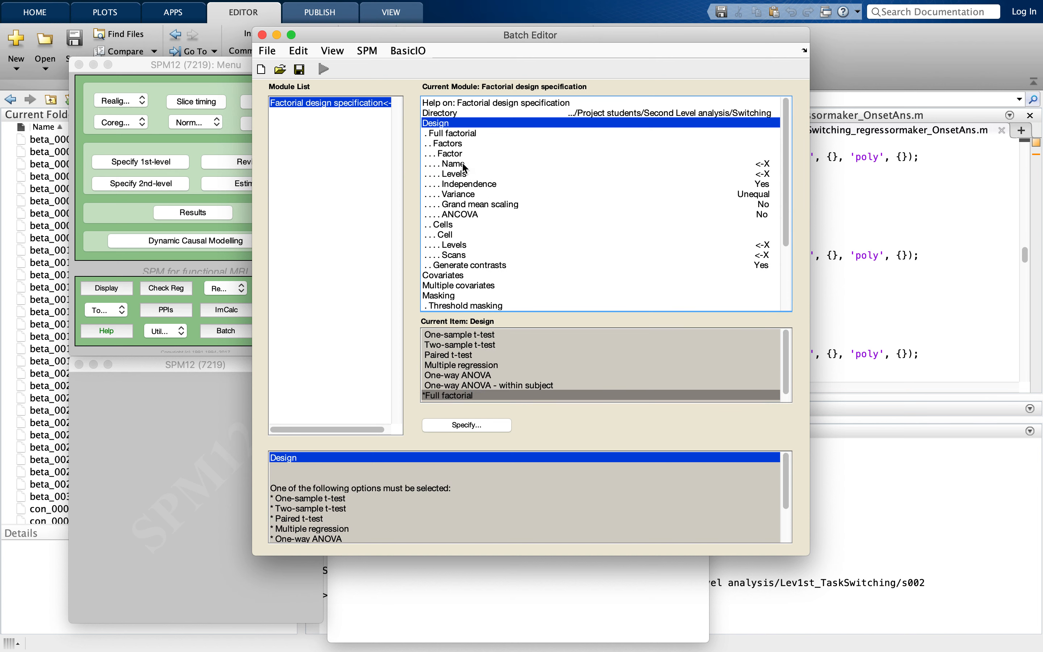
pyautogui.click(451, 156)
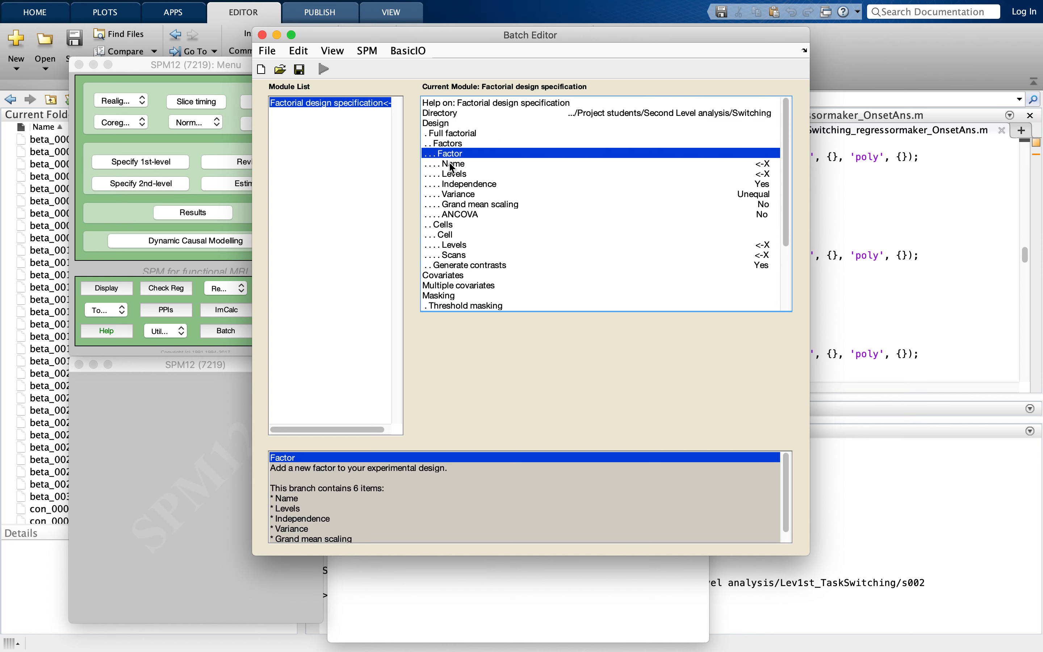
pyautogui.click(451, 163)
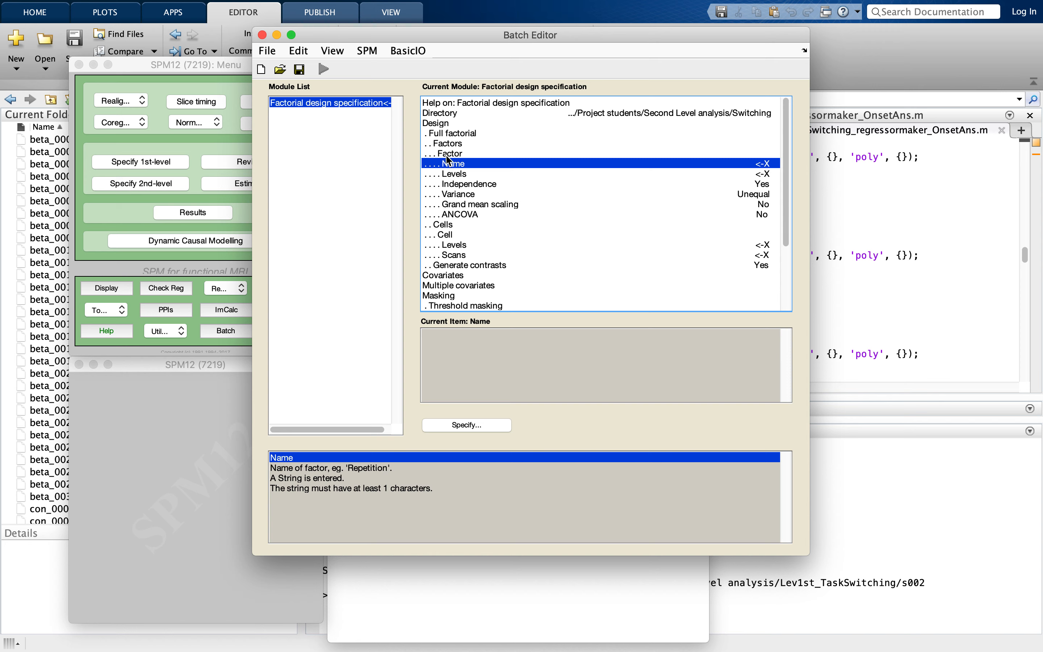
pyautogui.click(448, 145)
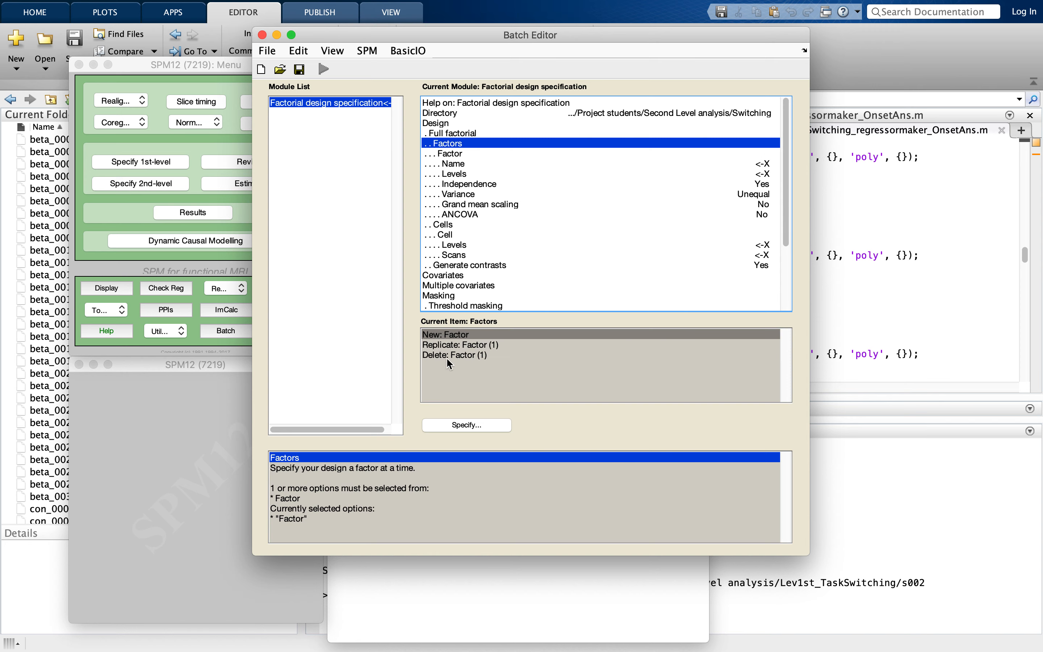
pyautogui.click(447, 336)
pyautogui.doubleClick(447, 335)
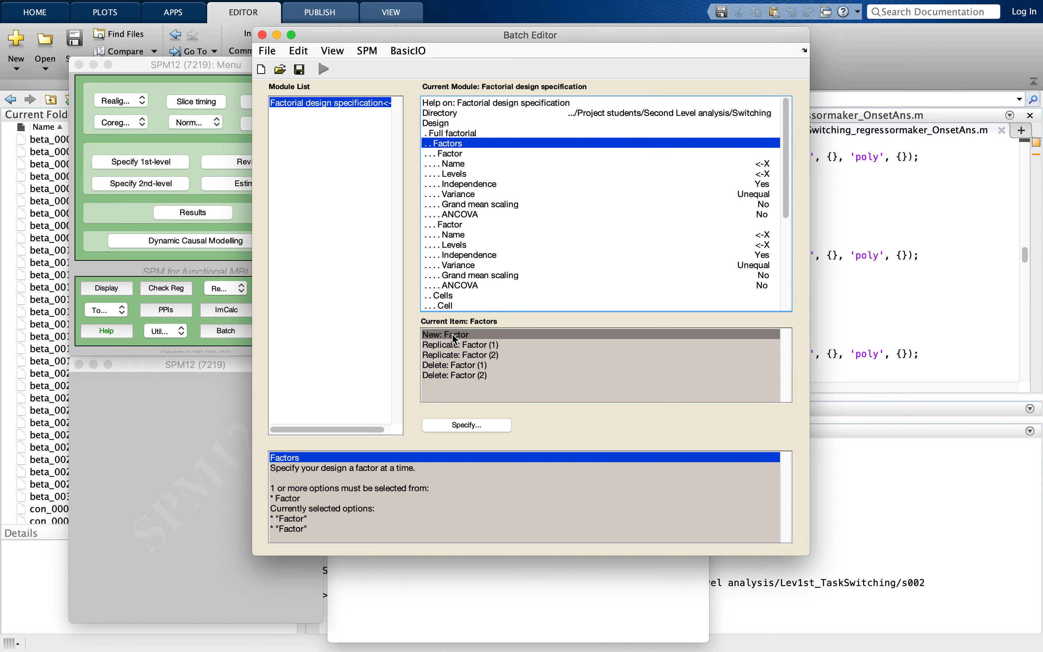
pyautogui.doubleClick(453, 335)
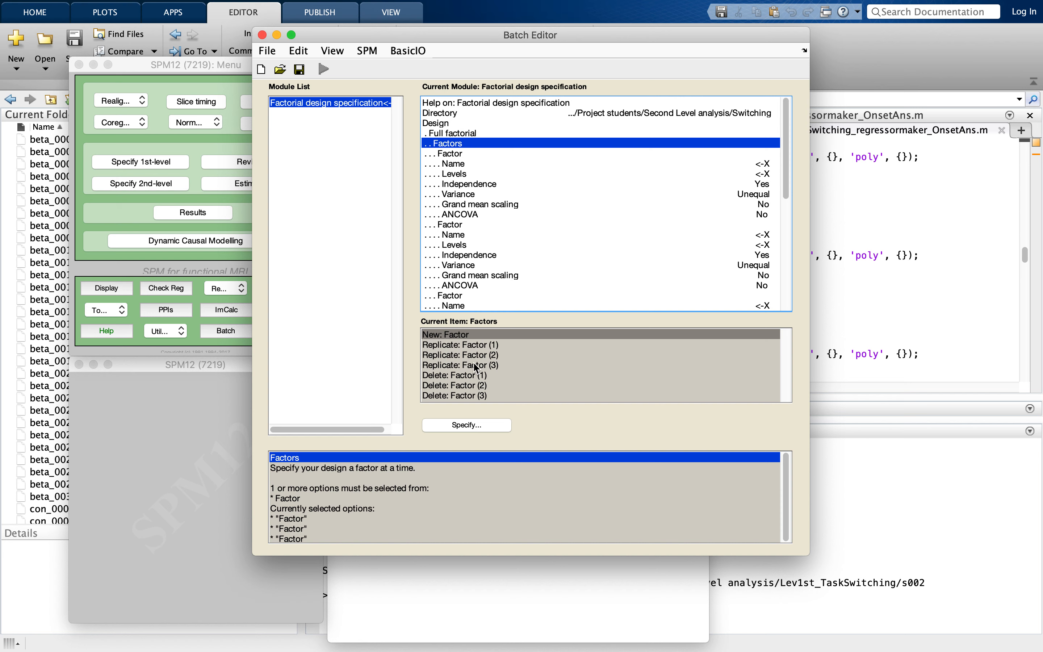
# - Name the first factor Condition and give it 2 levels
pyautogui.click(452, 166)
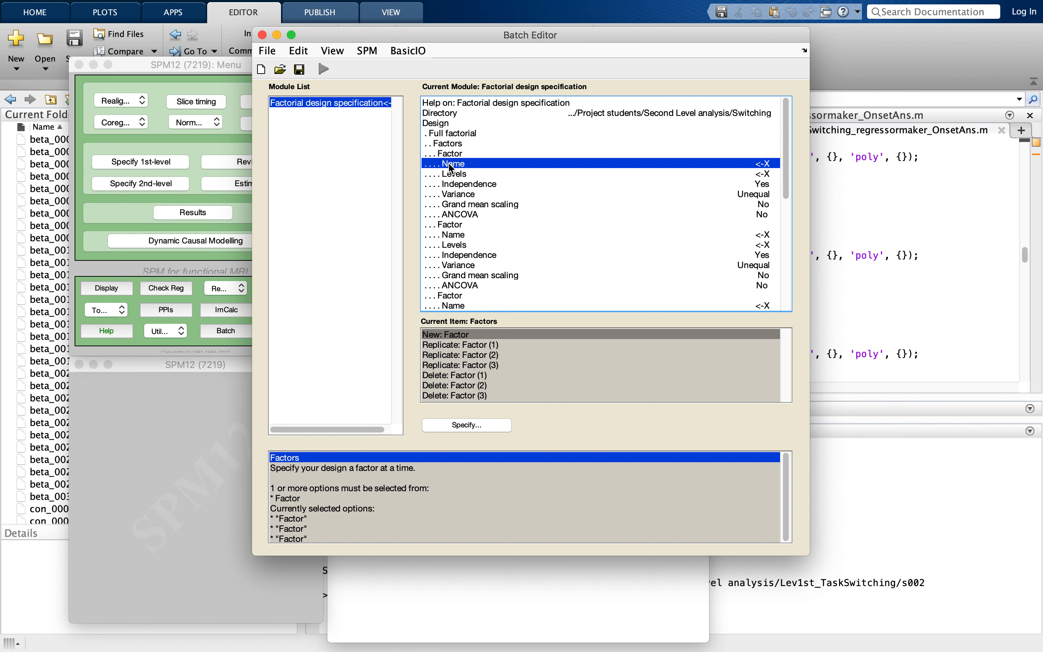
pyautogui.click(474, 425)
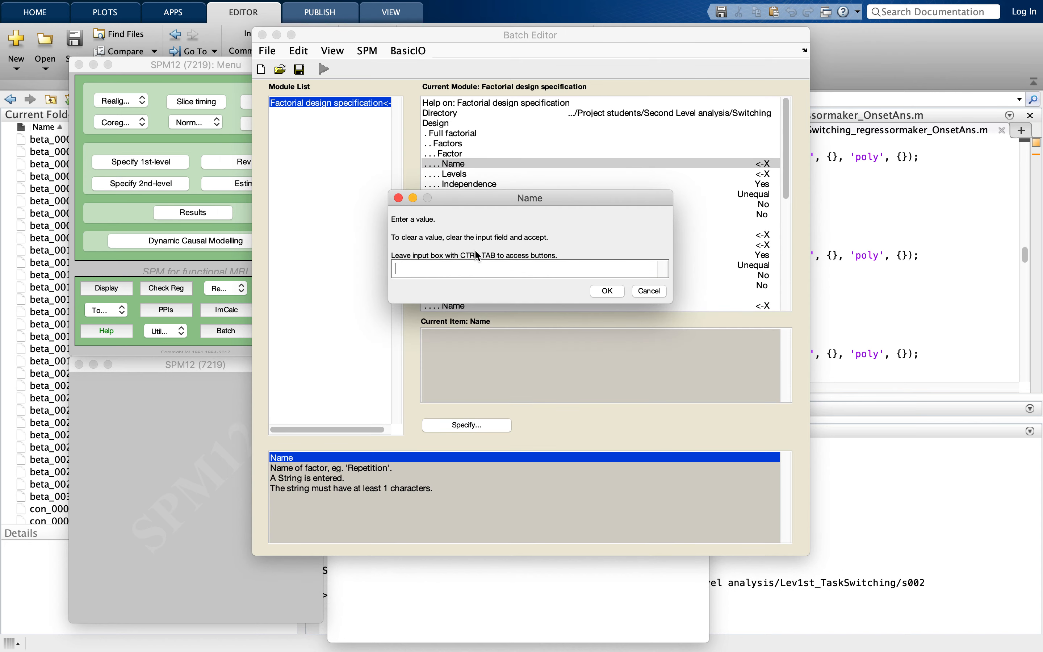
pyautogui.write('Condition')
pyautogui.click(608, 292)
pyautogui.click(517, 174)
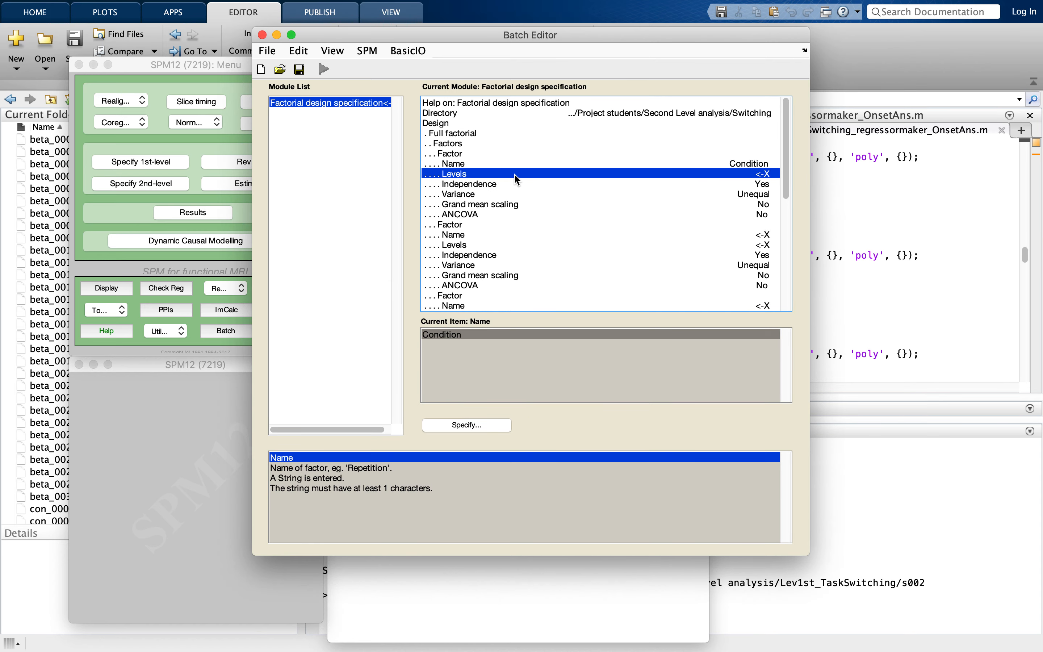
pyautogui.click(476, 427)
pyautogui.write('2')
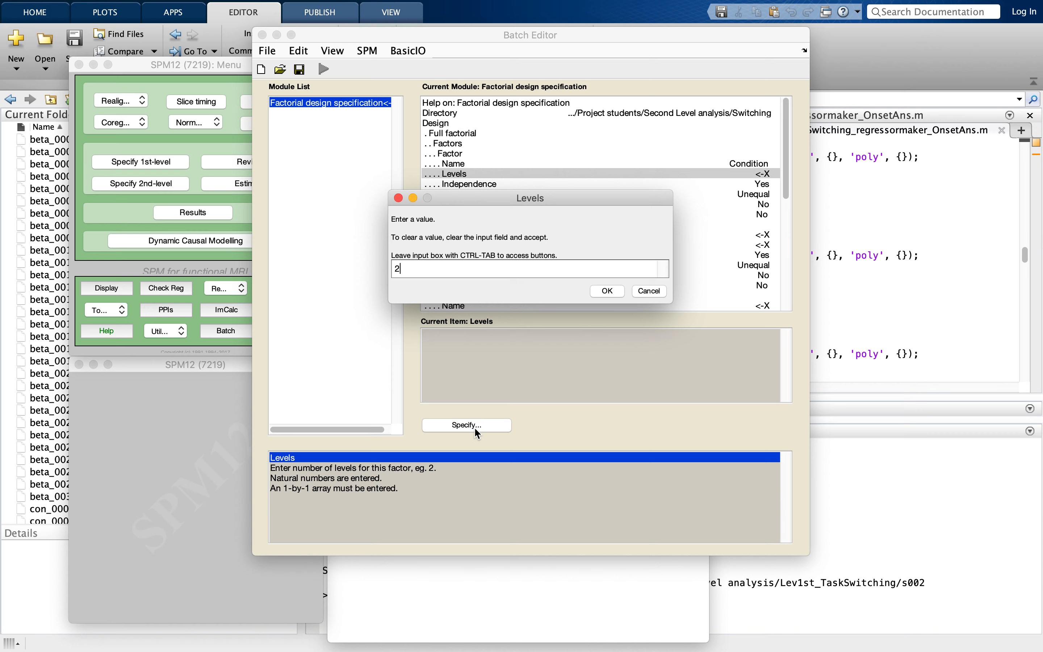
pyautogui.click(608, 290)
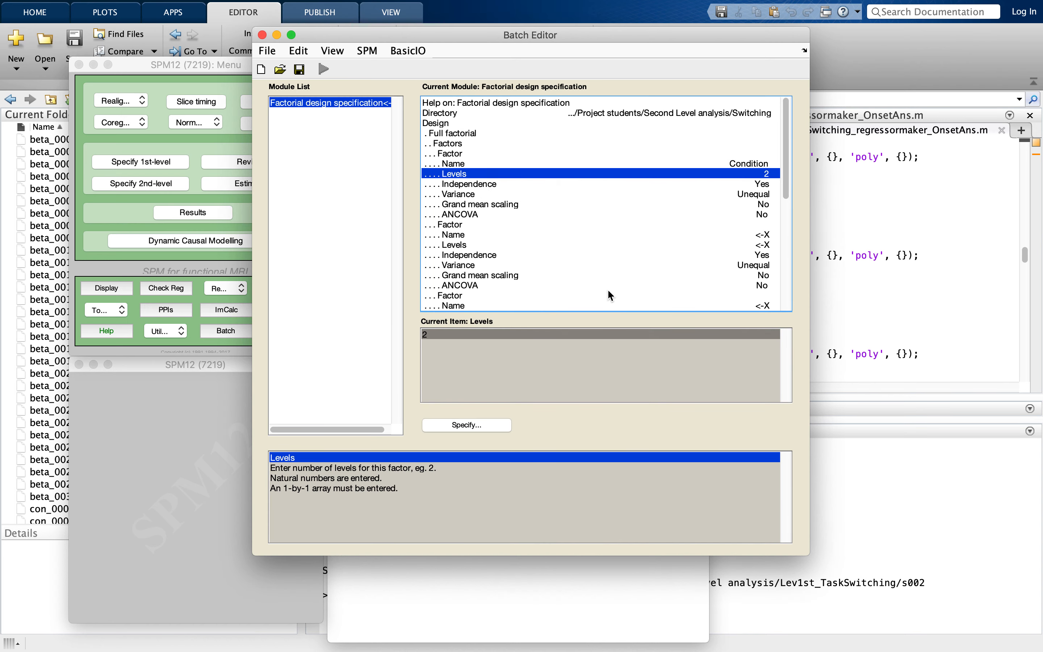
# - Set the Condition factor's independence to No and its variance to Equal
pyautogui.click(470, 184)
pyautogui.click(431, 344)
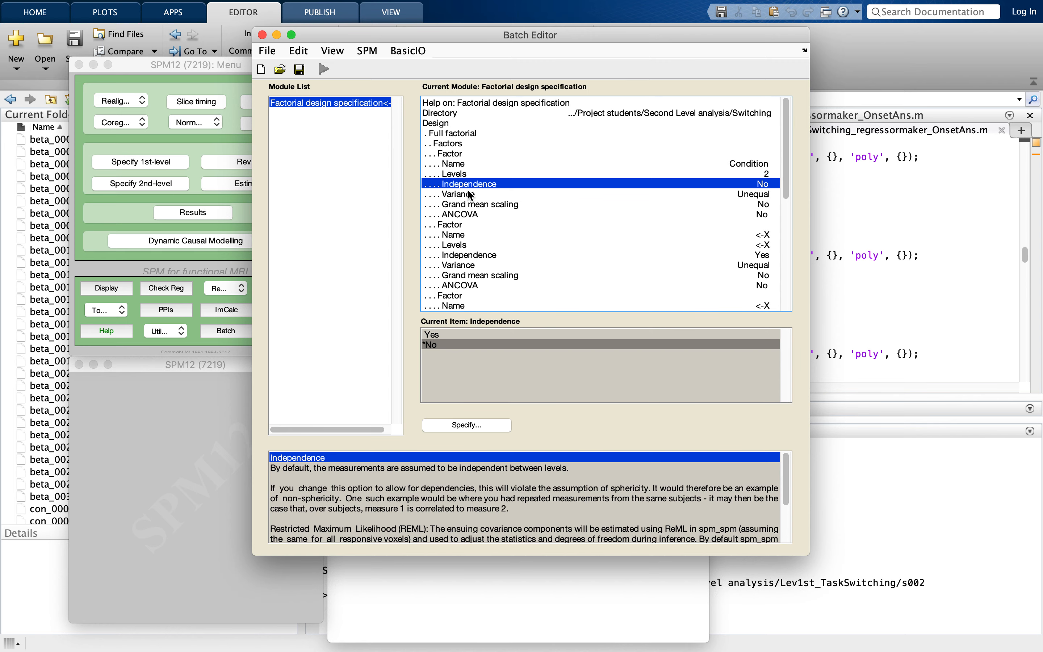
pyautogui.click(471, 195)
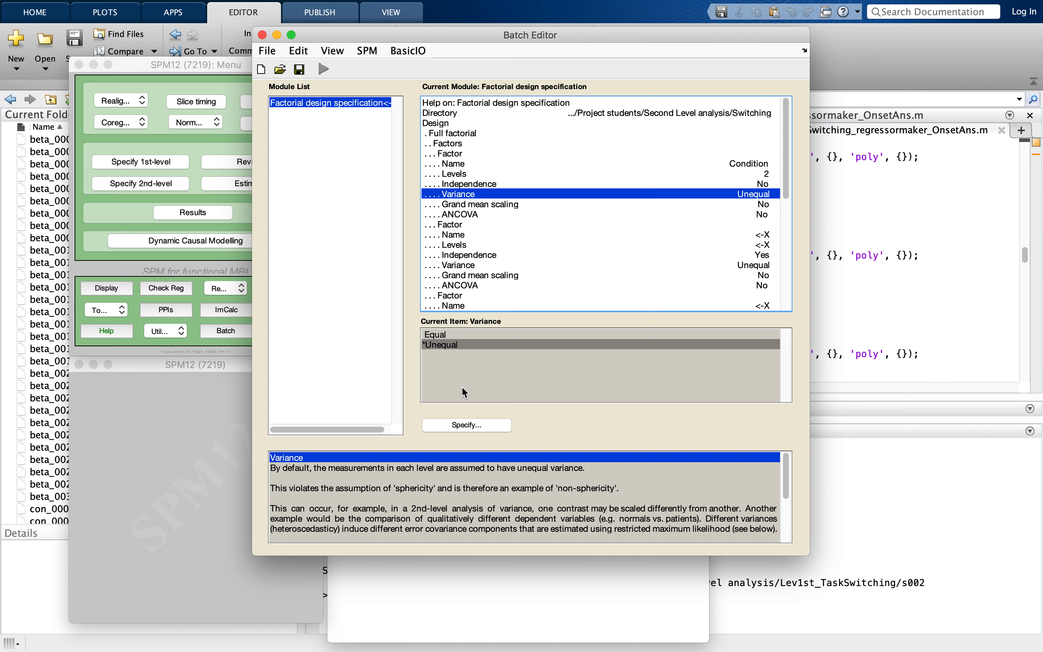
pyautogui.click(440, 335)
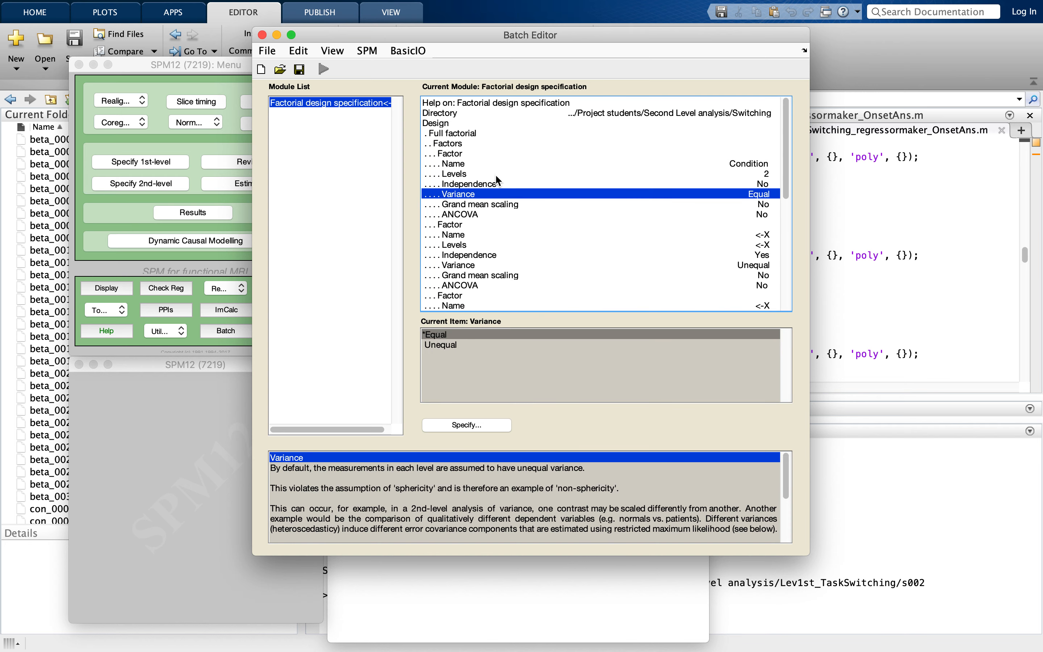
# - Name the second factor Hand and give it 2 levels
pyautogui.scroll(-3, 482, 275)
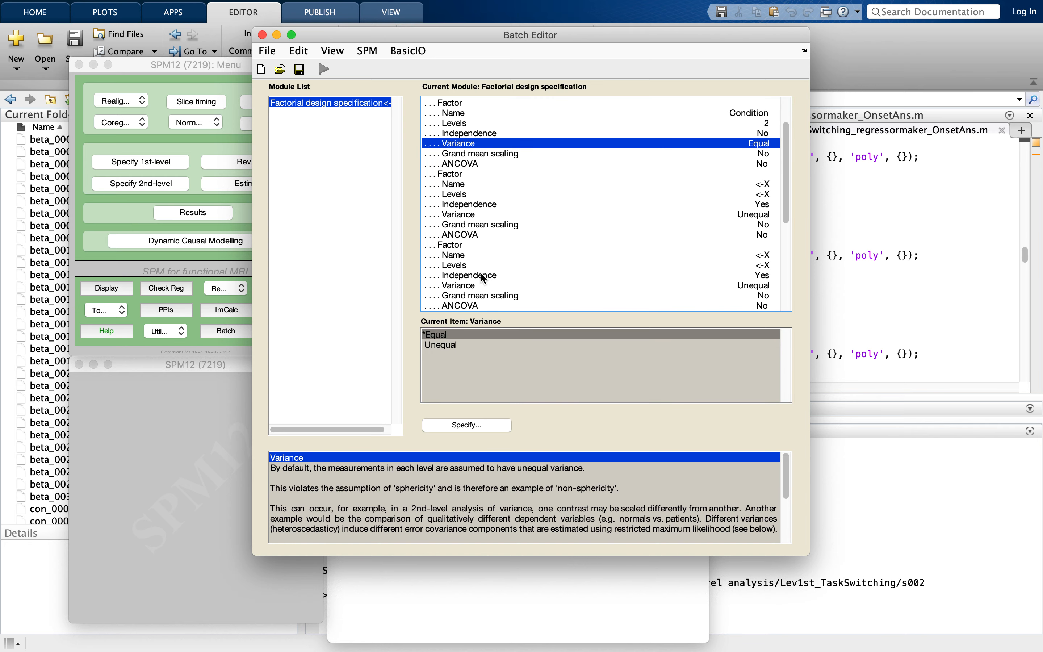
pyautogui.scroll(-1, 481, 273)
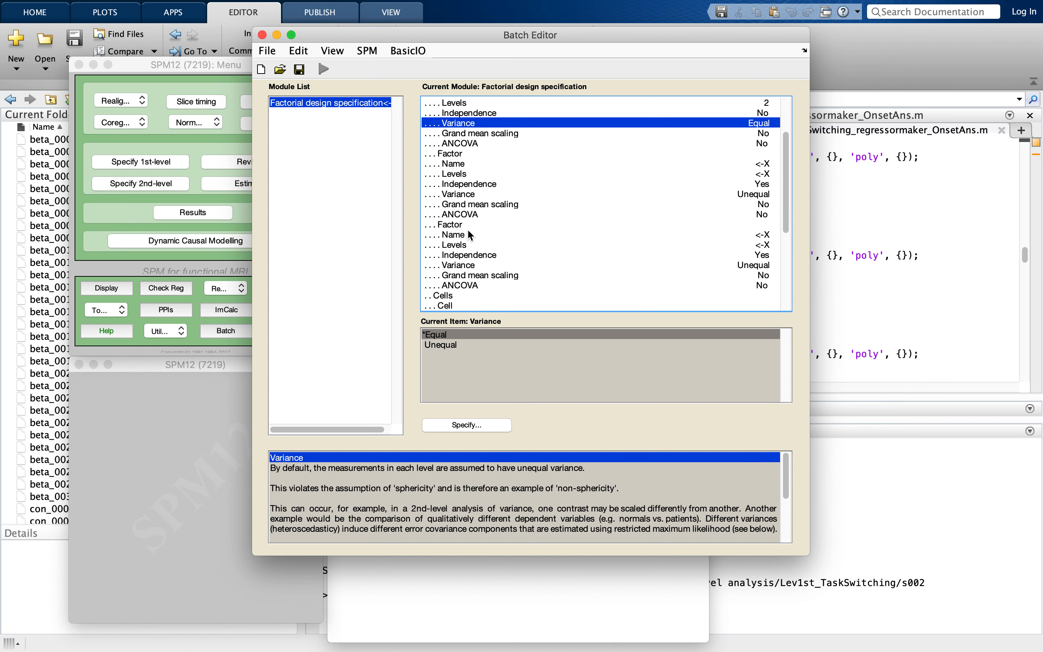
pyautogui.click(453, 163)
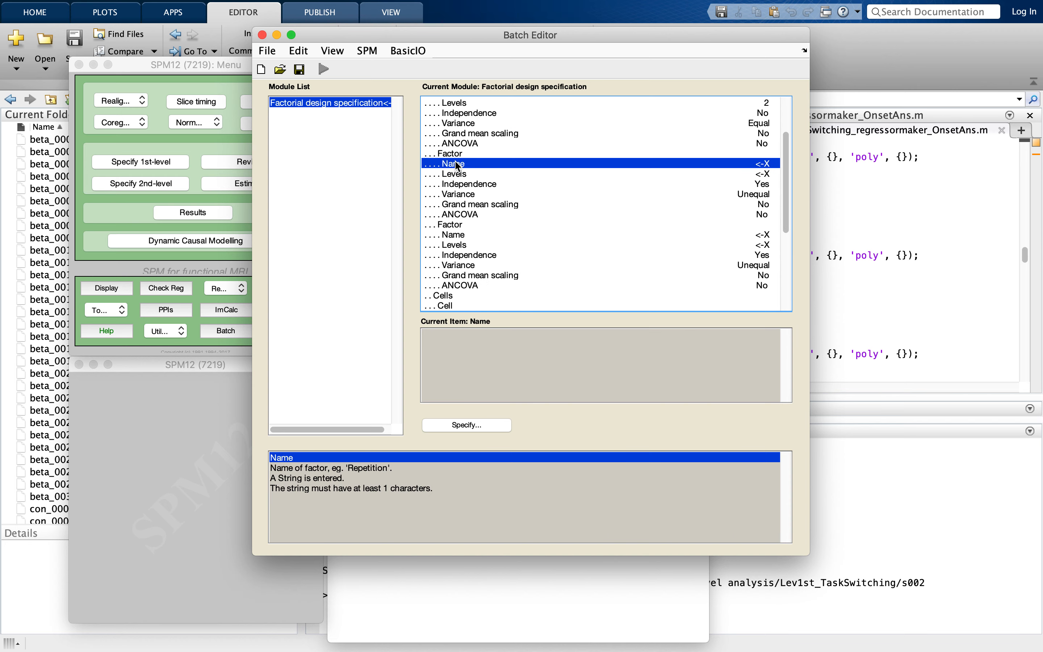
pyautogui.click(468, 425)
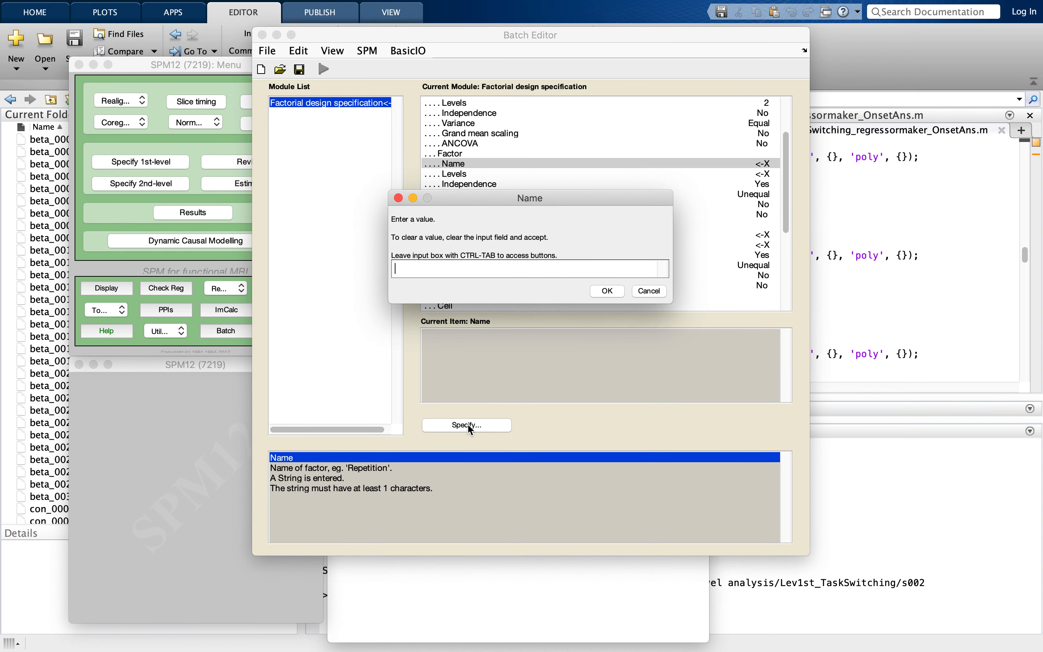
pyautogui.write('Hand')
pyautogui.click(605, 290)
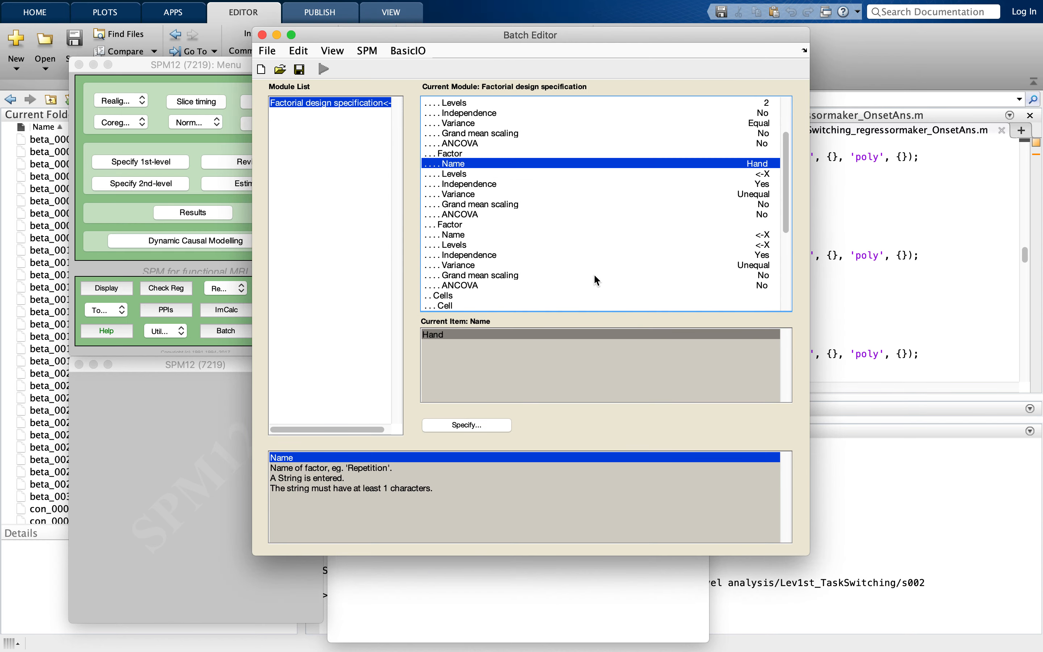
pyautogui.click(542, 174)
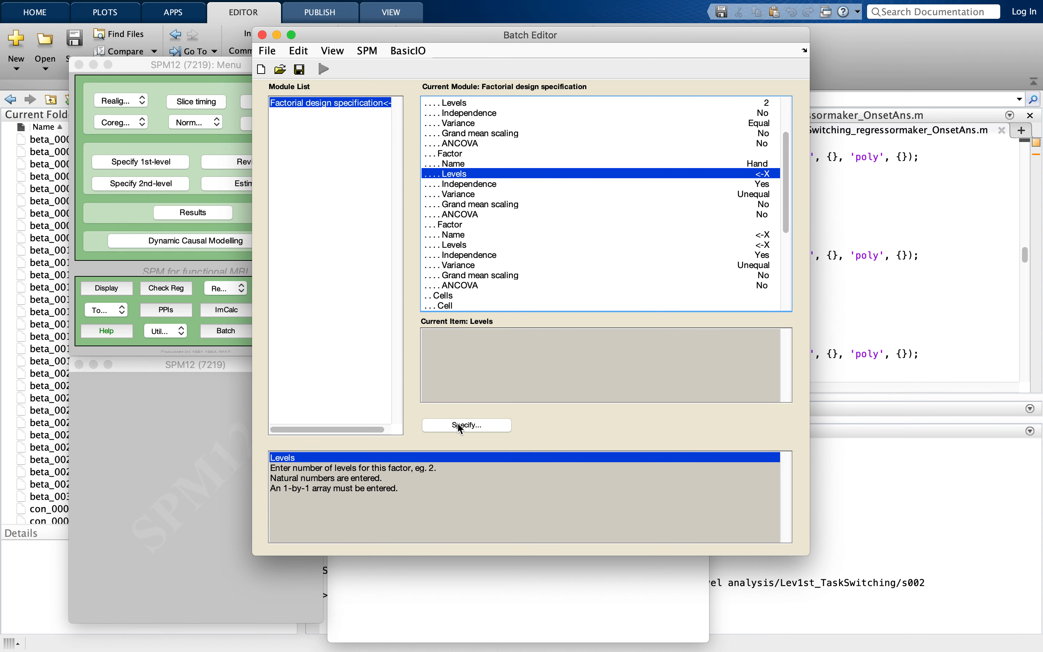
pyautogui.click(459, 425)
pyautogui.write('2')
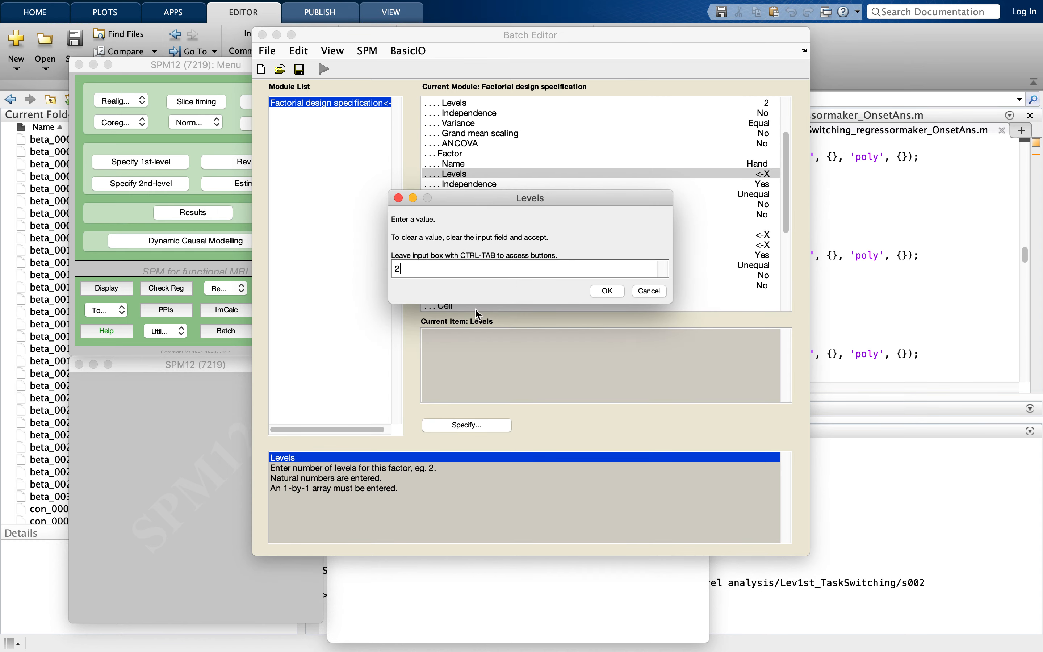
pyautogui.click(616, 292)
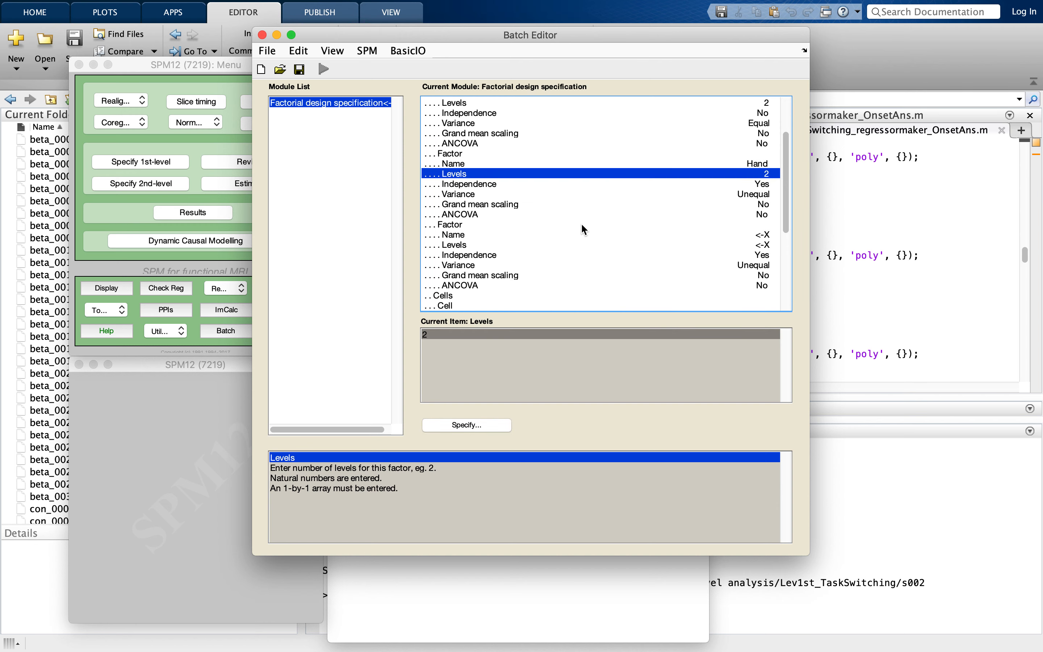
# - Set the Hand factor's independence to No and its variance to Equal
pyautogui.click(583, 185)
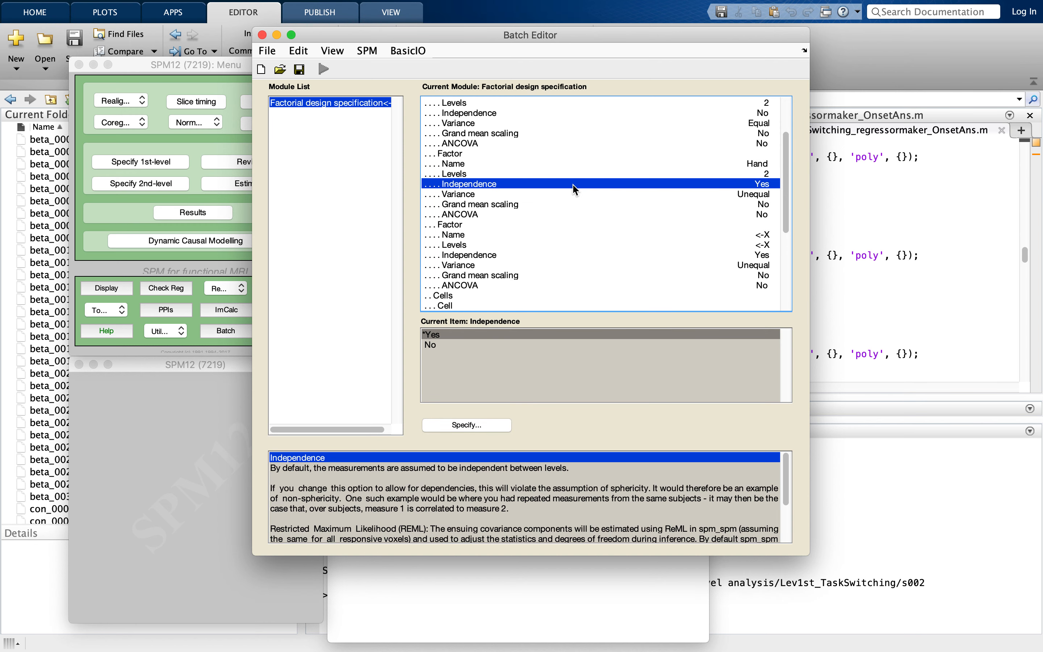
pyautogui.click(435, 345)
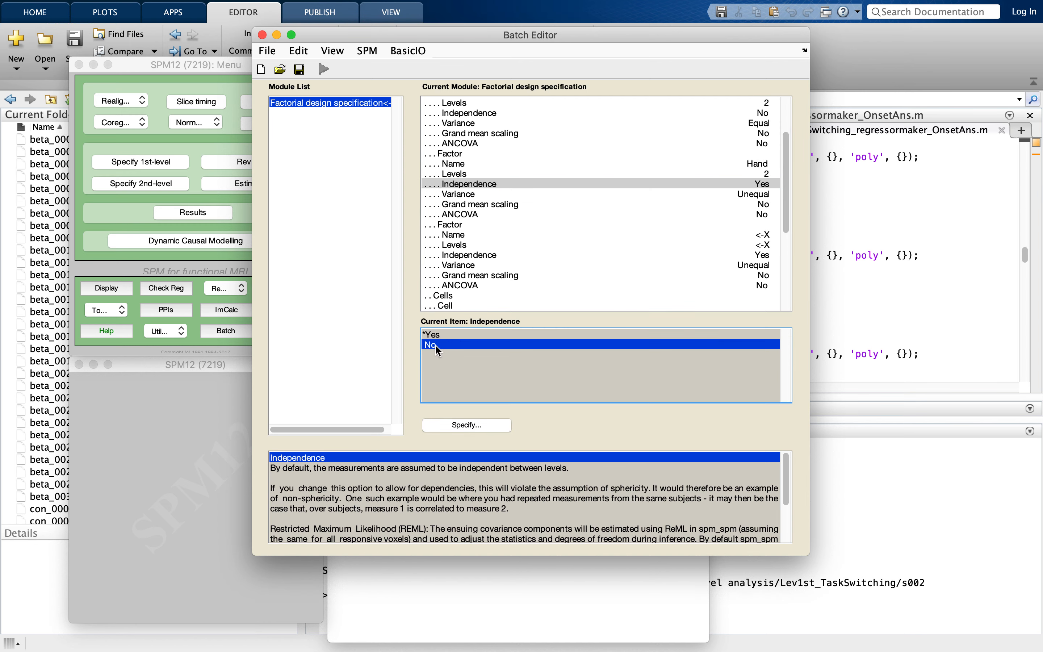
pyautogui.click(476, 194)
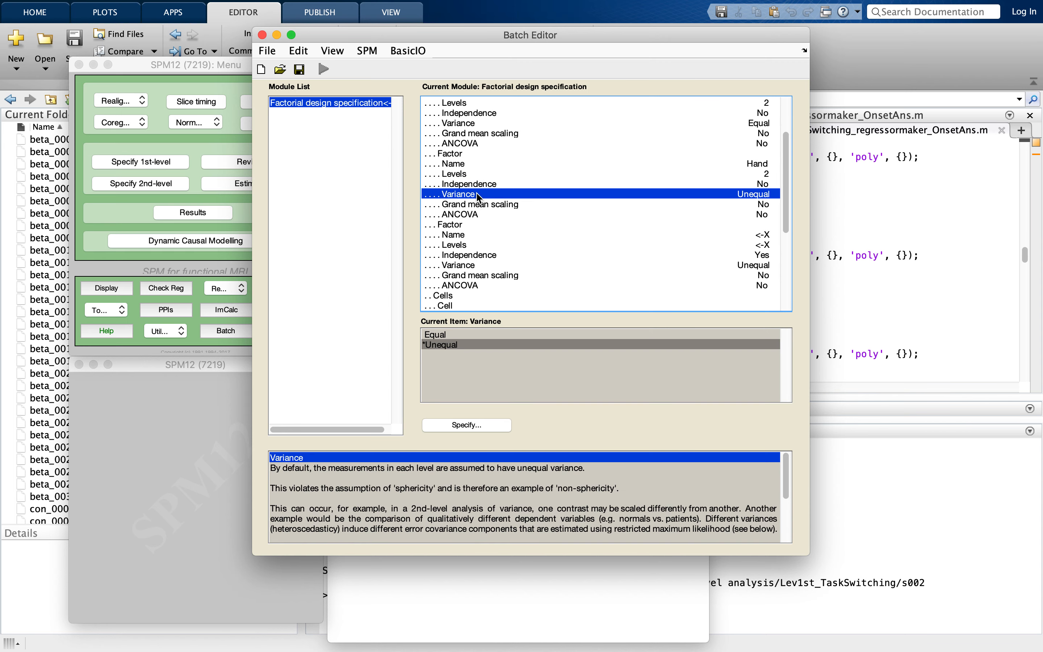
pyautogui.click(438, 335)
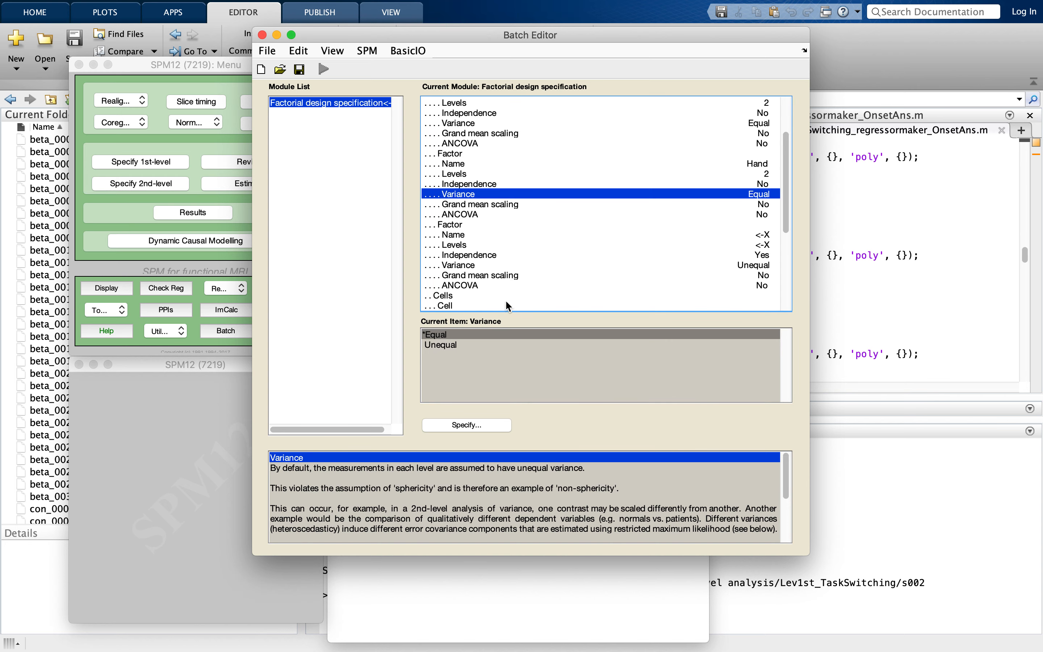
# - Name the third factor Group and give it 2 levels
pyautogui.click(473, 222)
pyautogui.click(474, 236)
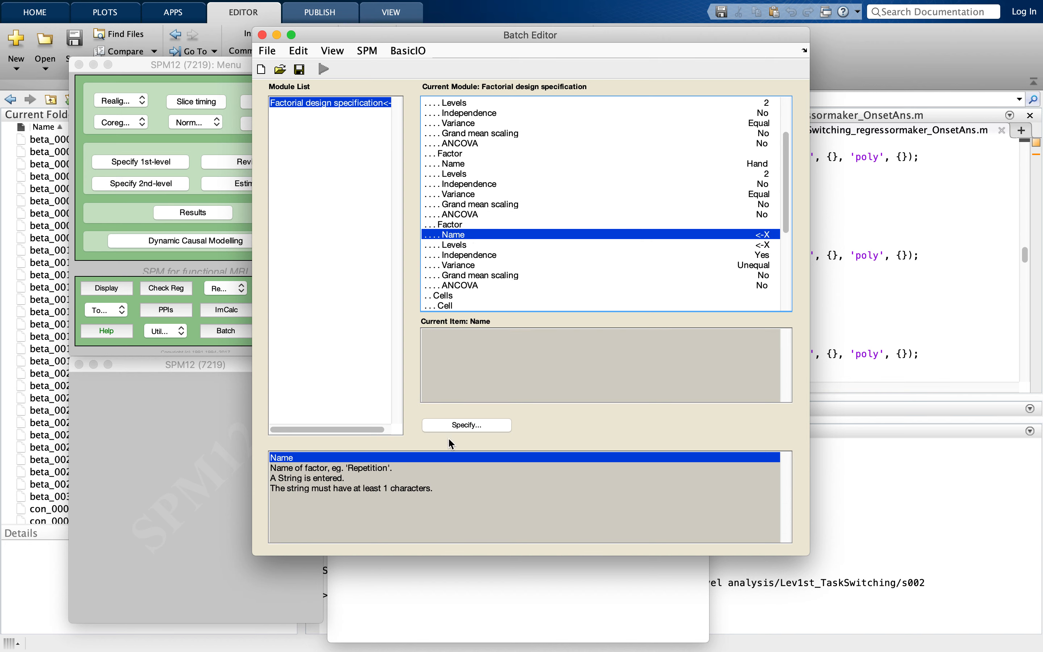
pyautogui.click(443, 424)
pyautogui.write('Group')
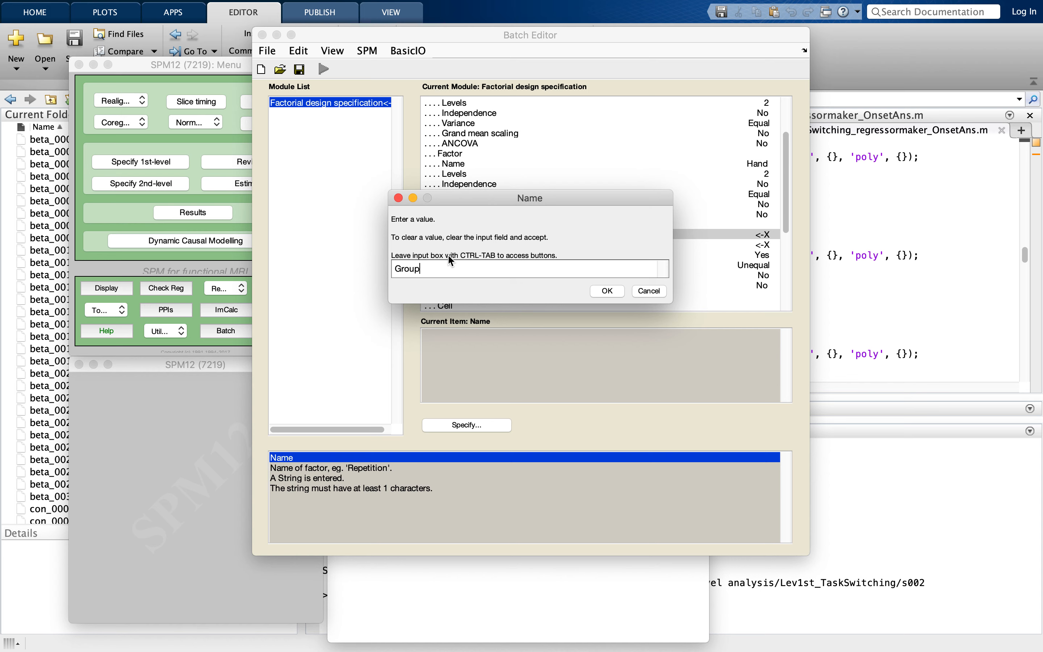
pyautogui.click(606, 291)
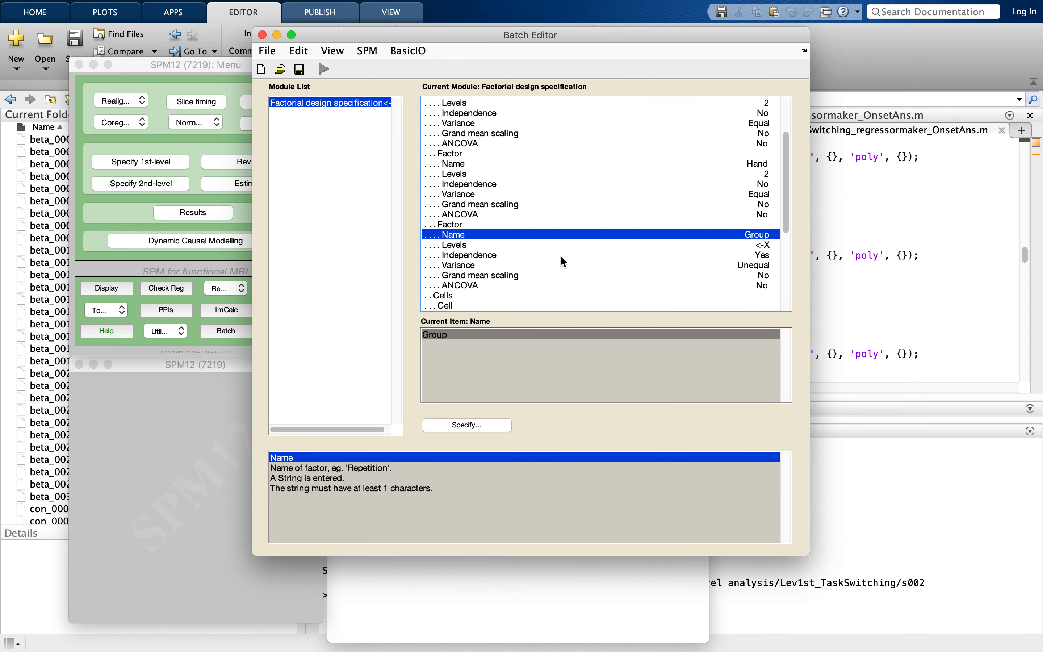
pyautogui.click(550, 244)
pyautogui.click(467, 425)
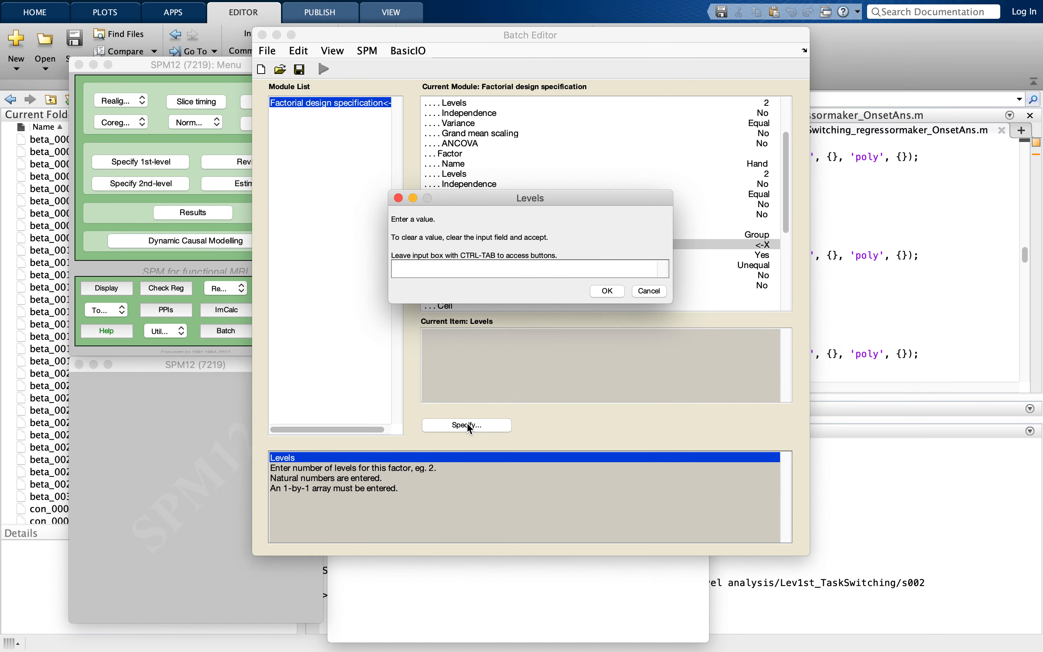
pyautogui.write('2')
pyautogui.click(621, 292)
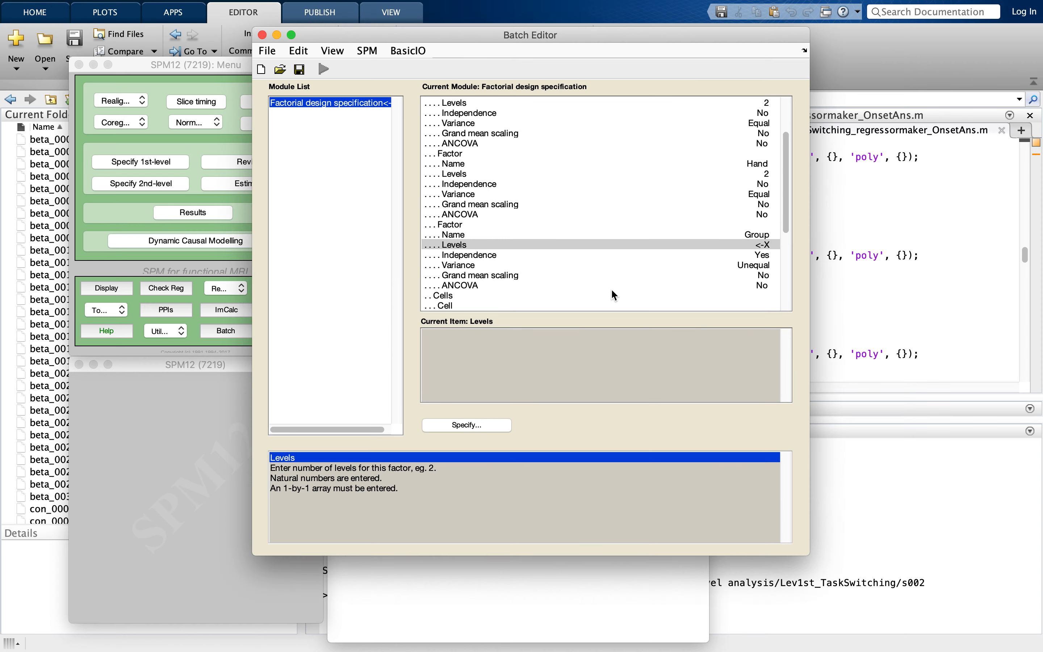
# - Keep the Group factor's independence at Yes
pyautogui.click(543, 254)
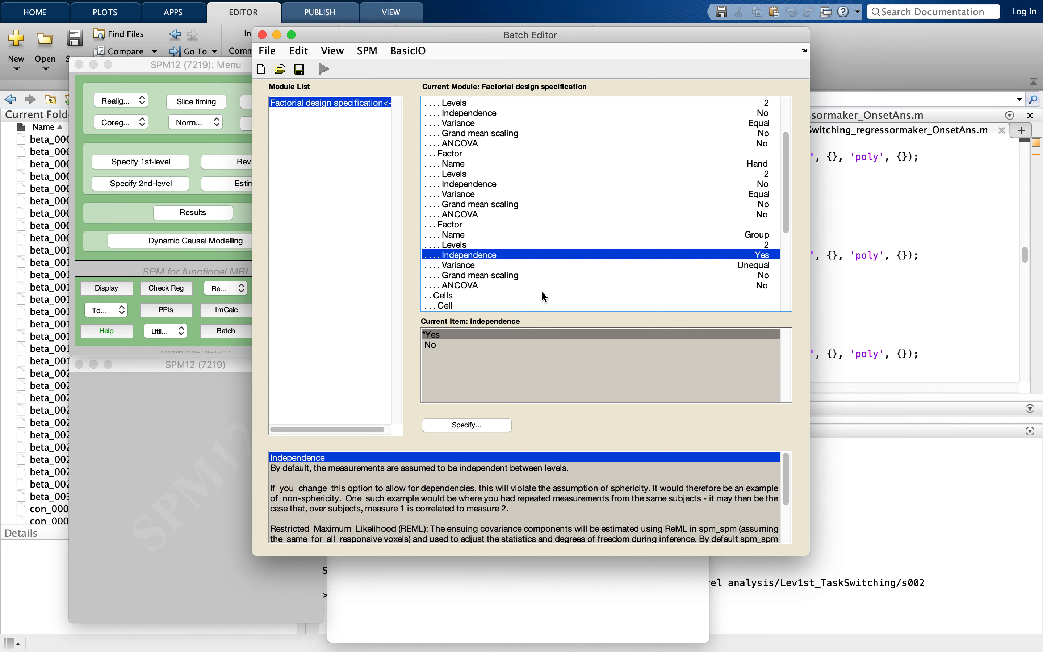
pyautogui.click(493, 425)
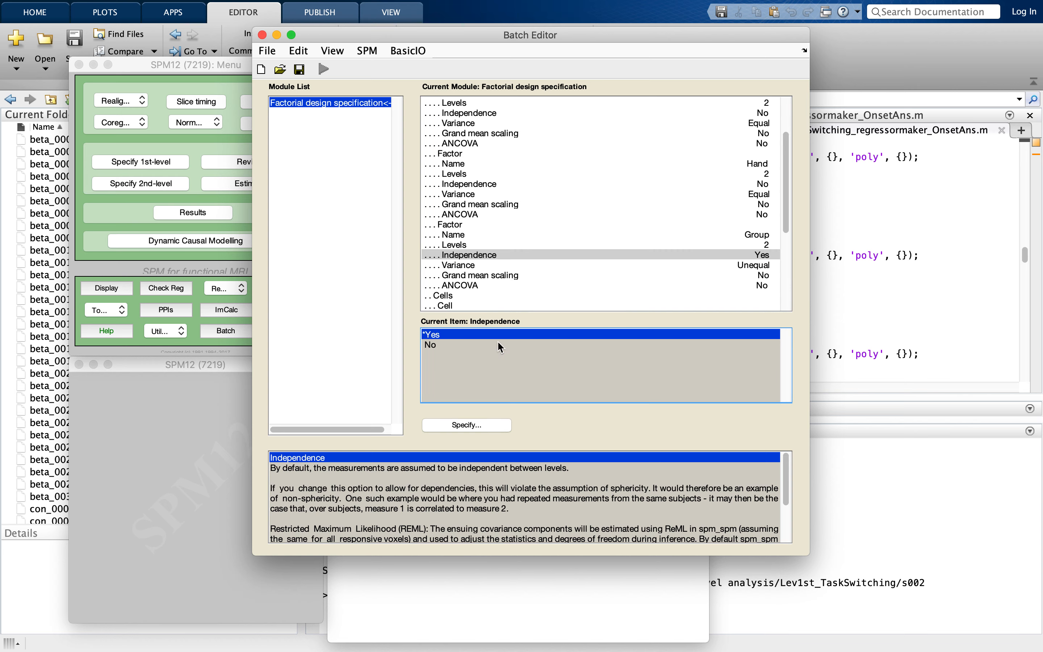
pyautogui.scroll(-2, 536, 272)
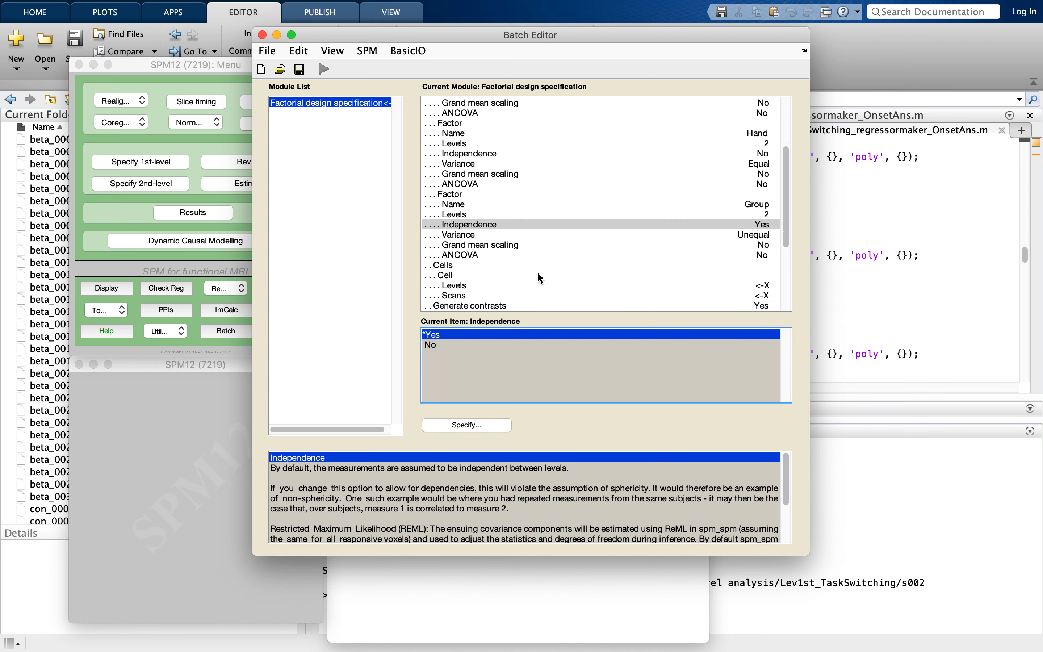
pyautogui.scroll(3, 537, 272)
pyautogui.scroll(-5, 537, 273)
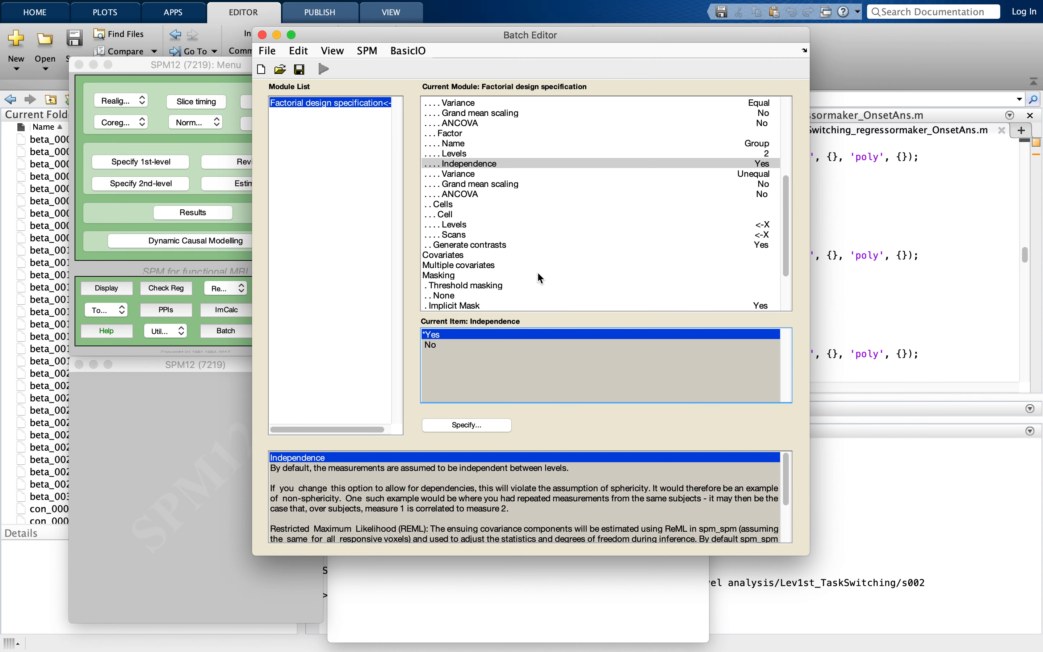
# - Add new cells to the design so that each combination of Condition, Hand and Group levels has one
pyautogui.click(514, 224)
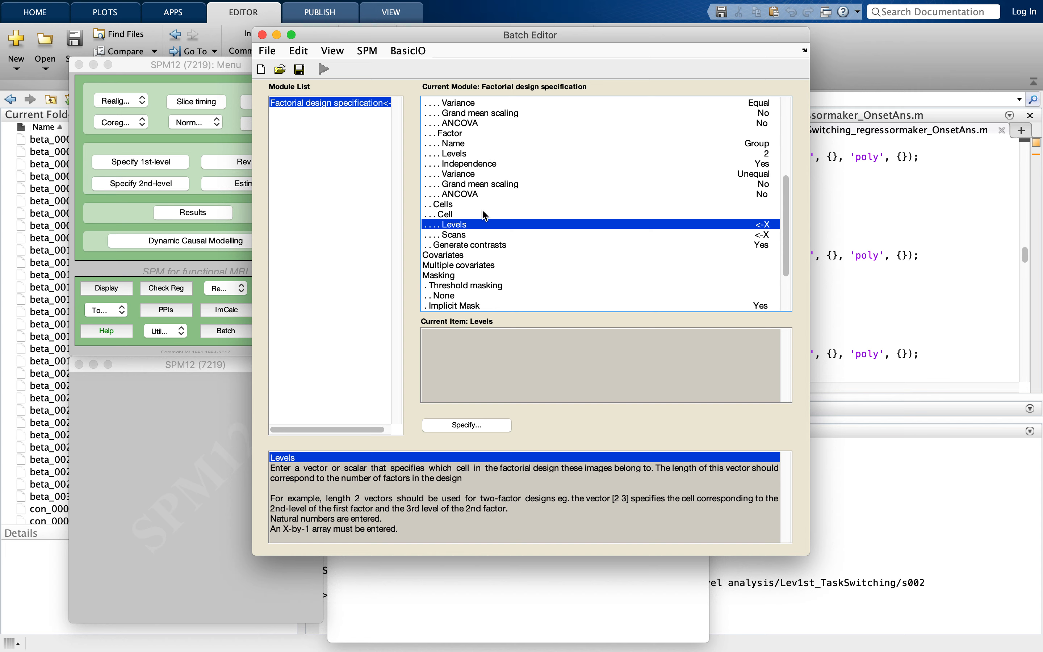
pyautogui.click(446, 215)
pyautogui.click(447, 205)
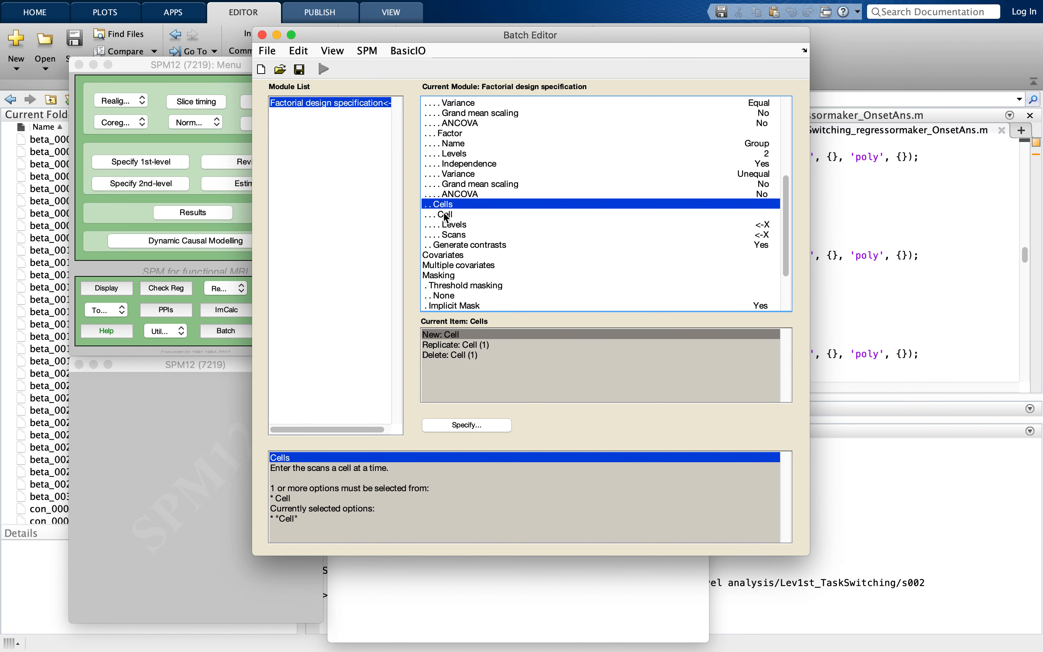
pyautogui.click(446, 214)
pyautogui.click(447, 225)
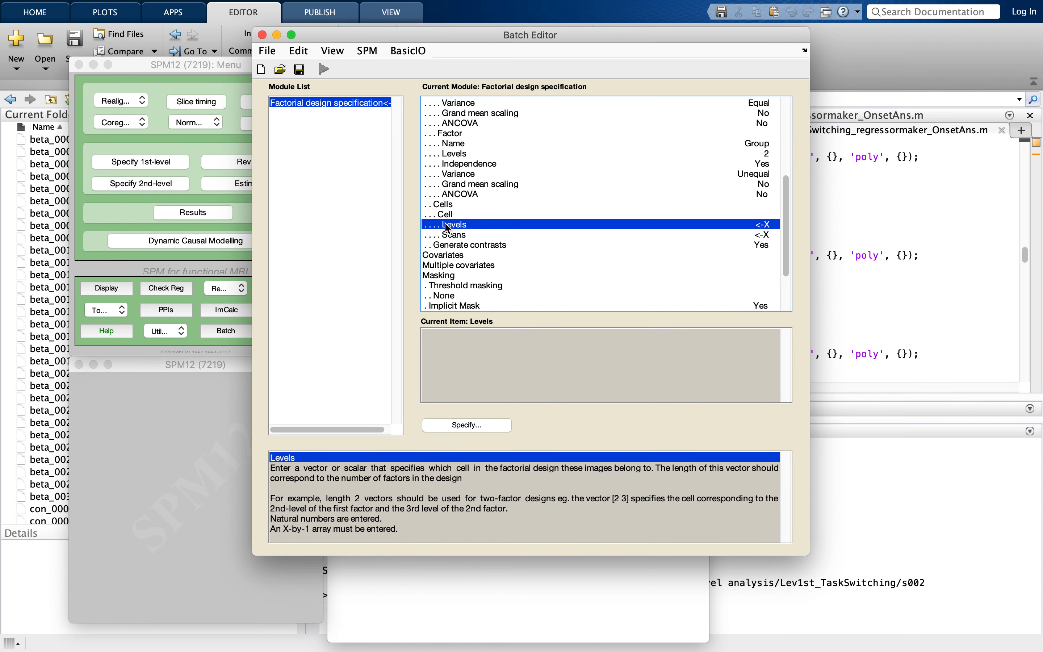
pyautogui.click(447, 205)
pyautogui.click(452, 334)
pyautogui.doubleClick(453, 335)
pyautogui.doubleClick(453, 335)
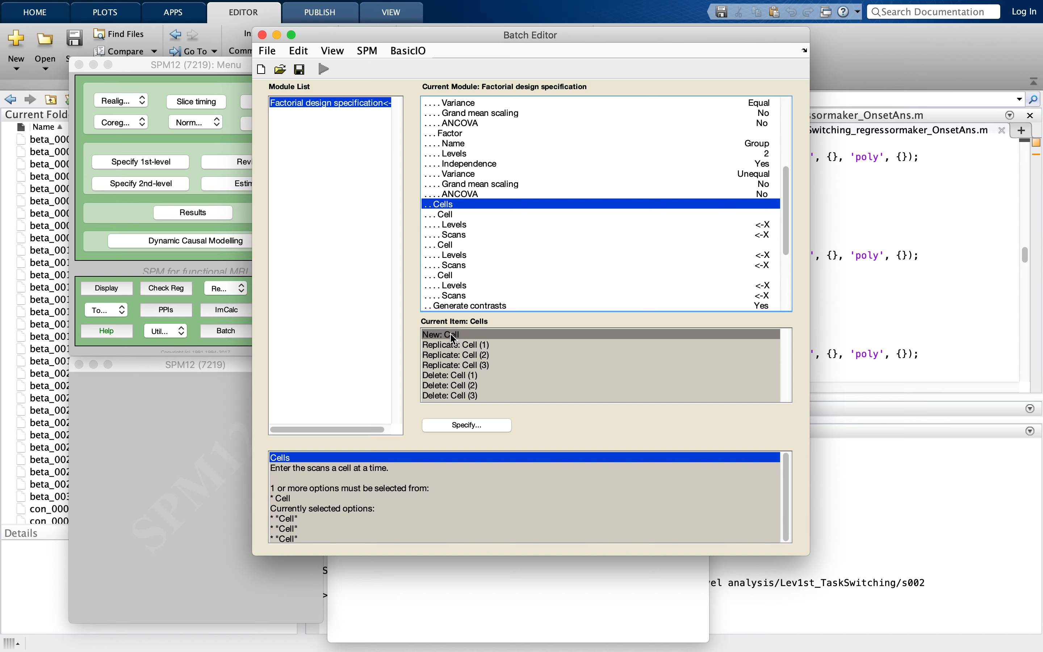
pyautogui.doubleClick(453, 335)
pyautogui.doubleClick(453, 335)
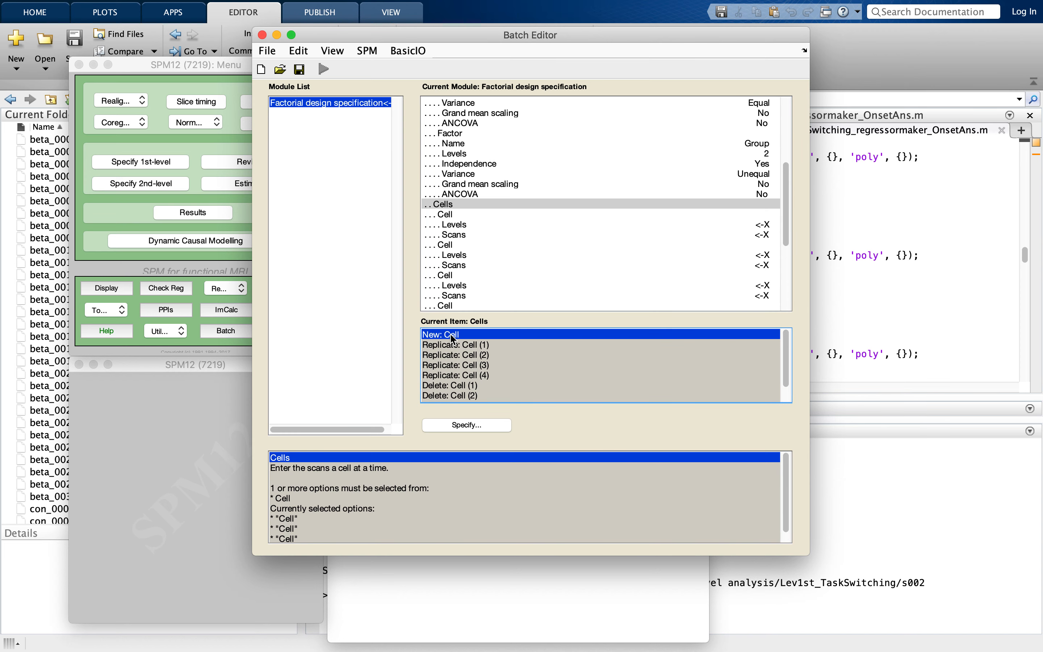
pyautogui.doubleClick(453, 335)
pyautogui.click(452, 334)
pyautogui.doubleClick(454, 338)
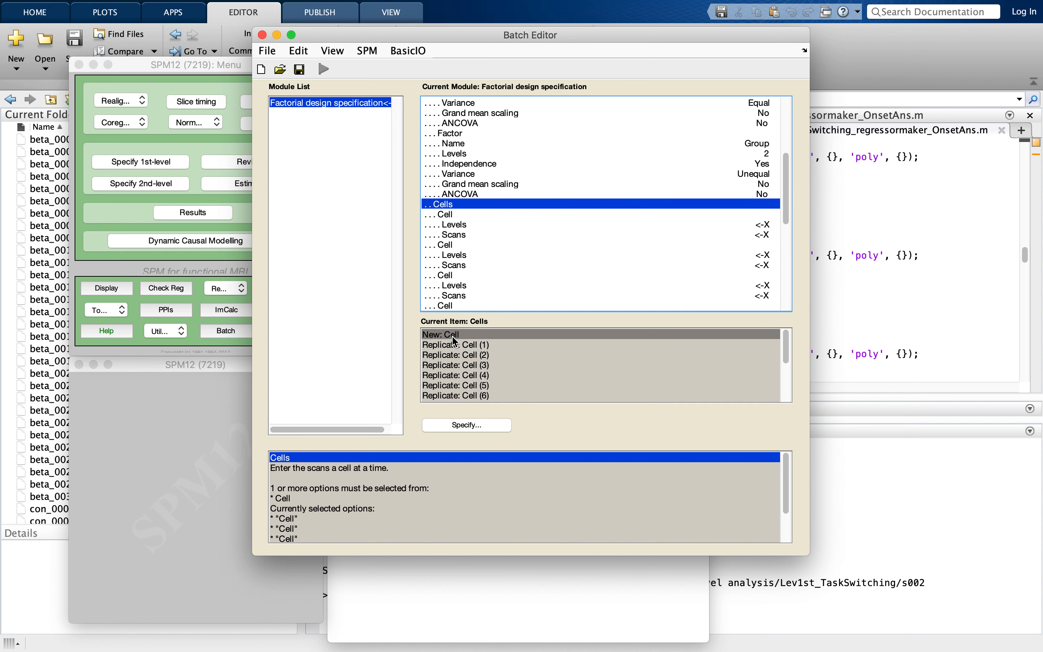
pyautogui.doubleClick(456, 341)
# - Set the first cell's levels to 1 1 1
pyautogui.click(491, 223)
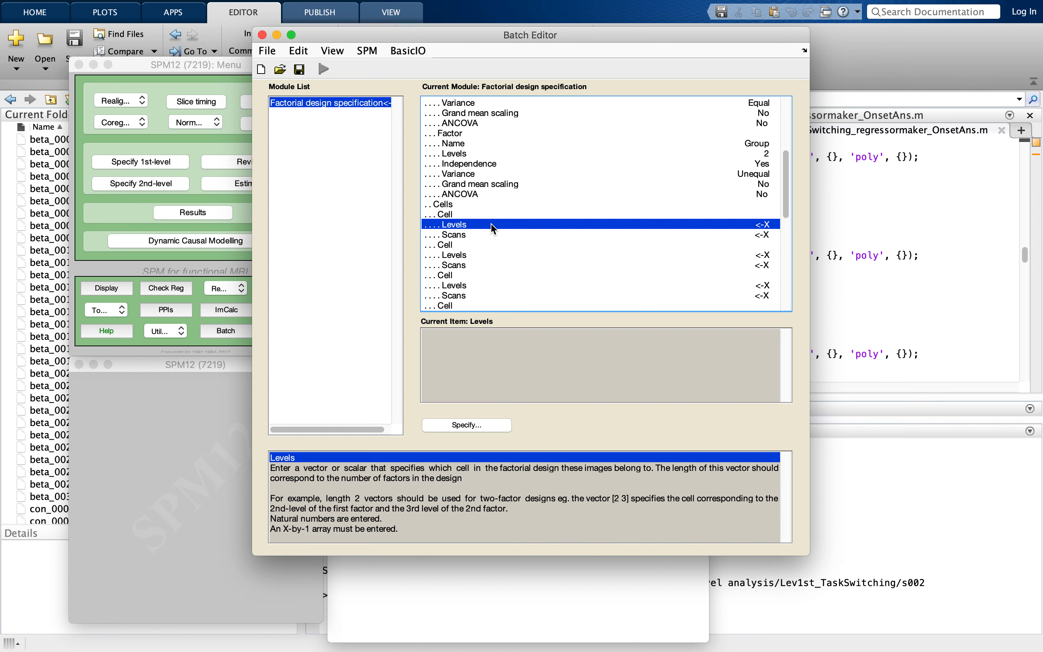
pyautogui.click(470, 425)
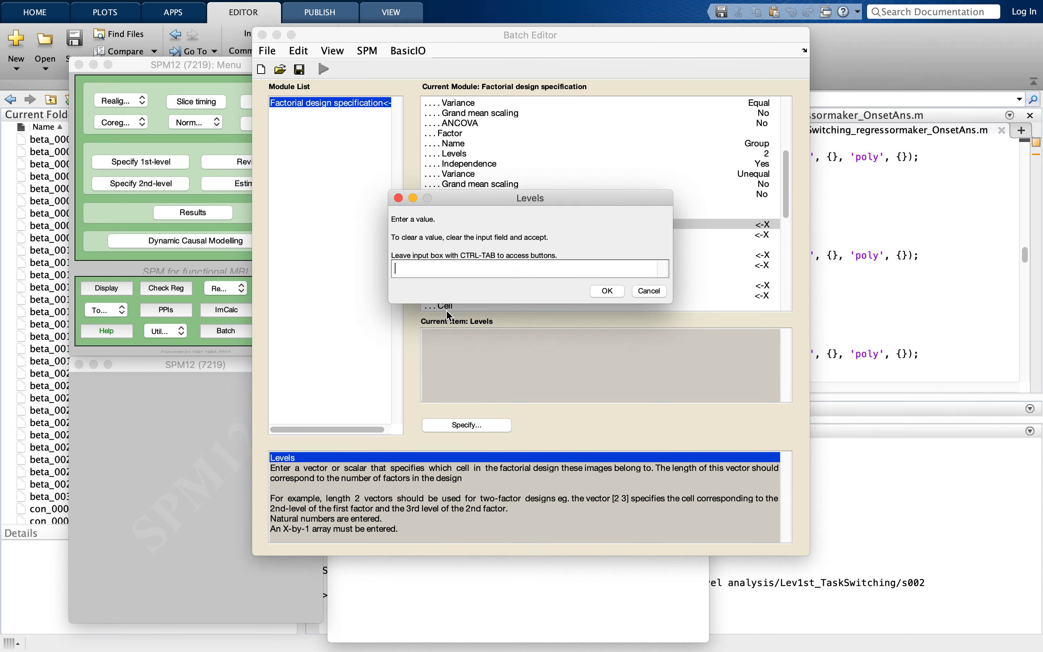
pyautogui.moveTo(494, 203); pyautogui.dragTo(446, 98)
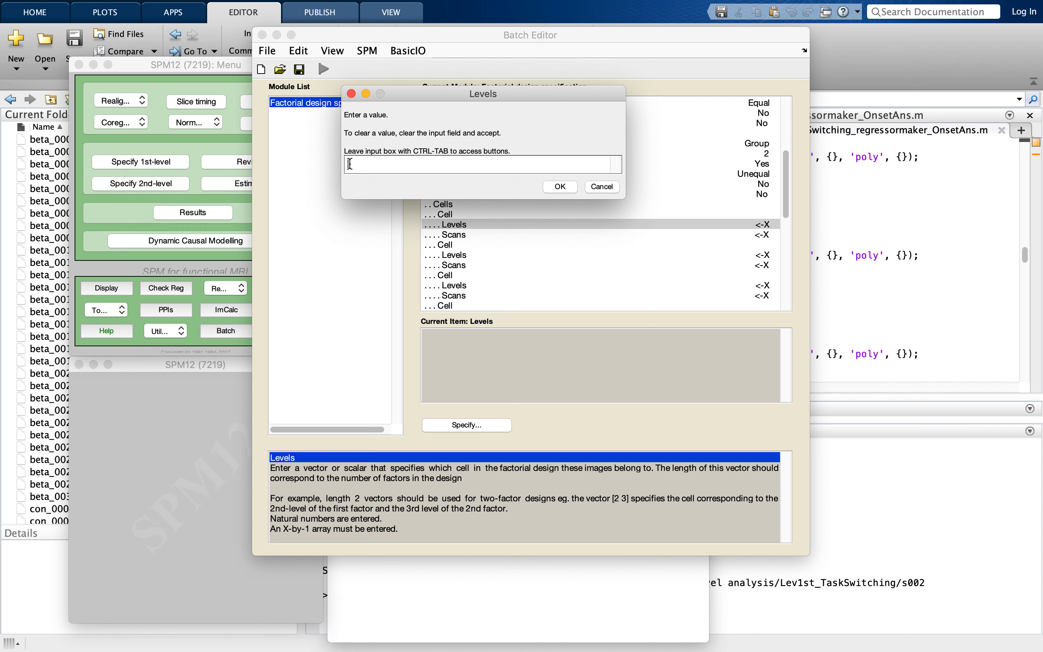
pyautogui.write('1 1 1')
pyautogui.click(566, 186)
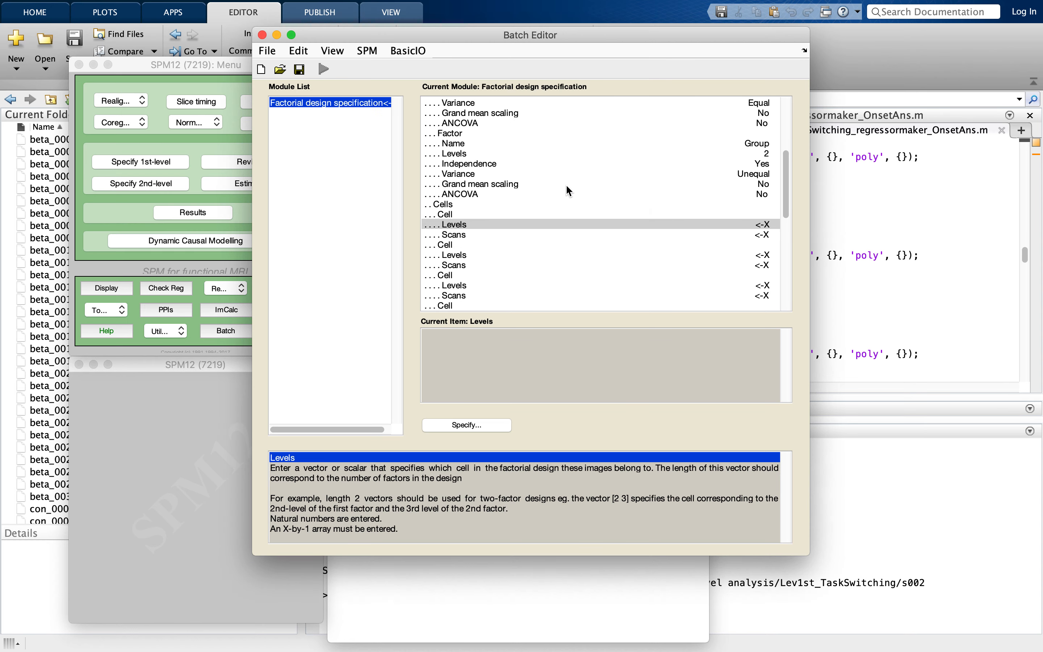
# - Start choosing the first cell's scans and browse to the Lev1st_TaskSwitching folder of the first-level analysis
pyautogui.click(520, 236)
pyautogui.click(443, 424)
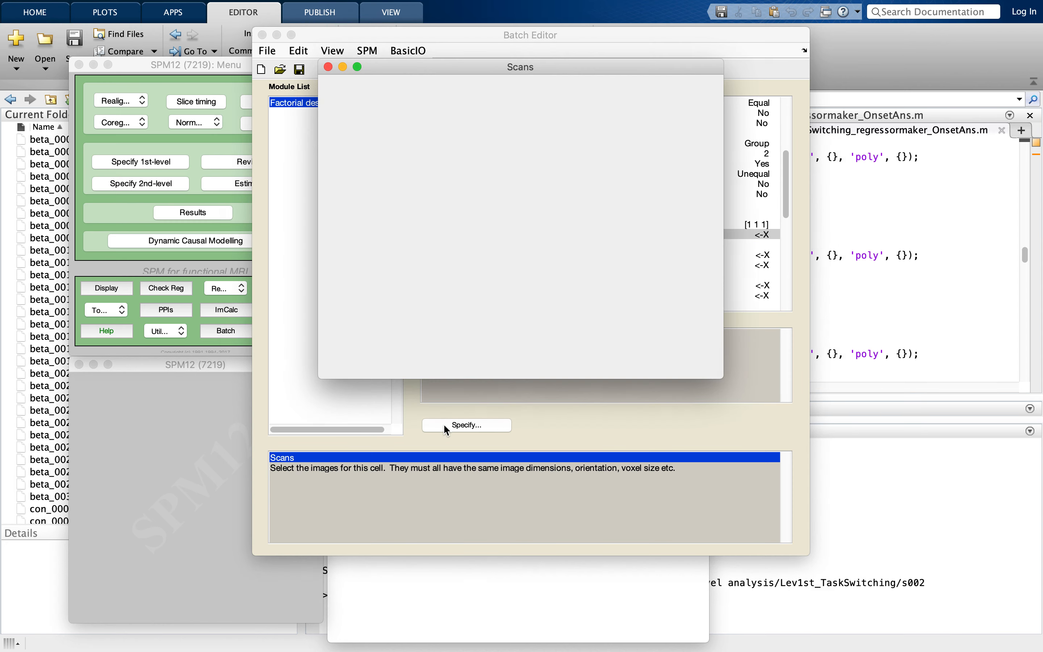
pyautogui.doubleClick(352, 125)
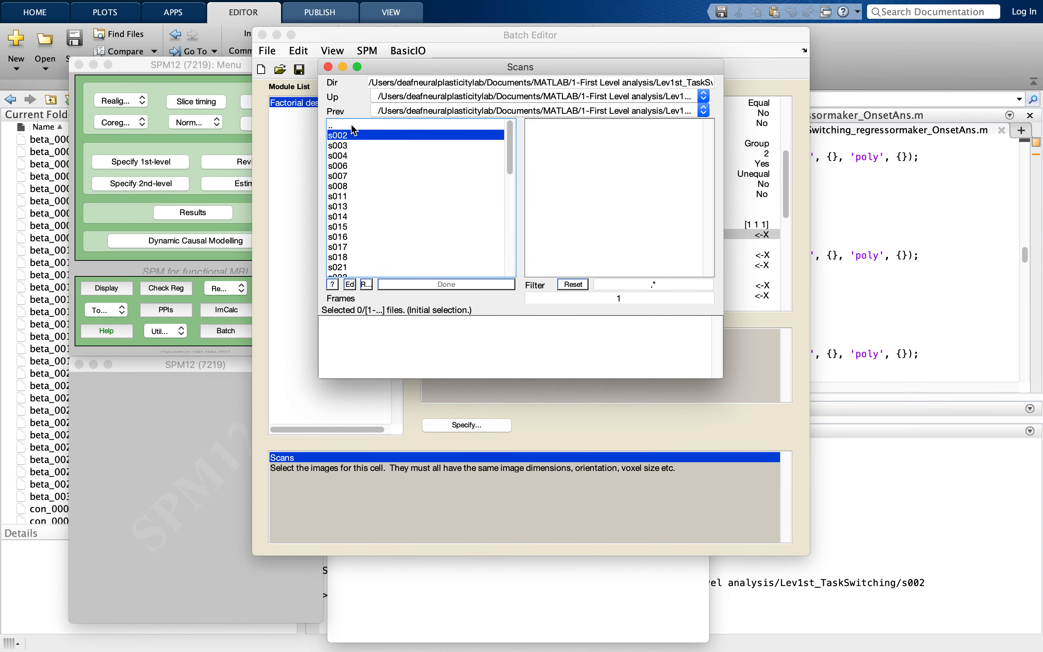
pyautogui.doubleClick(351, 125)
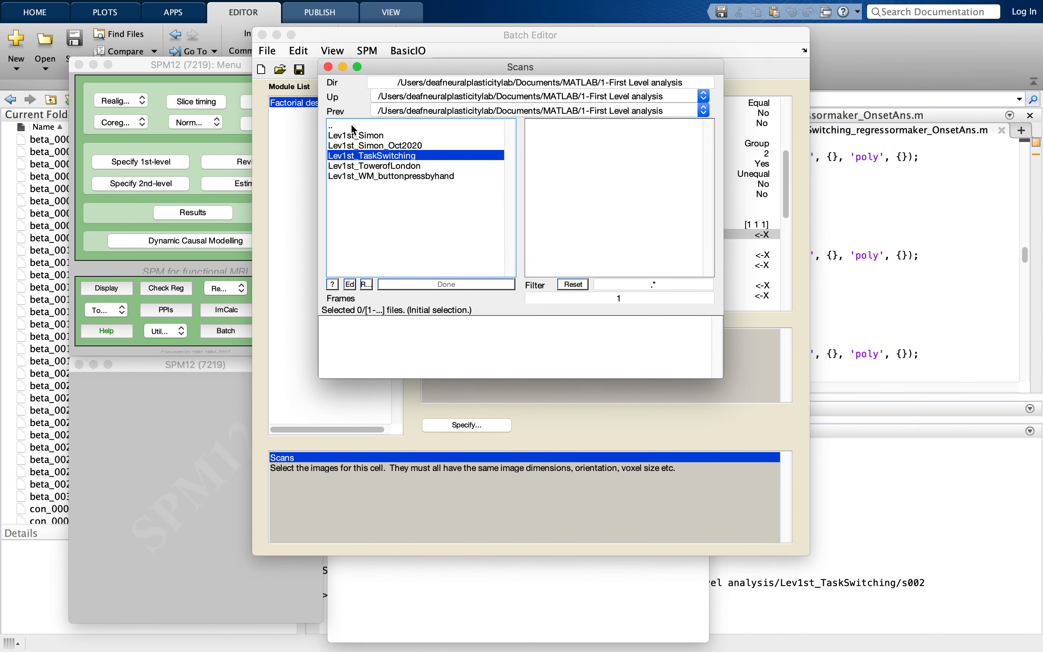
pyautogui.doubleClick(353, 156)
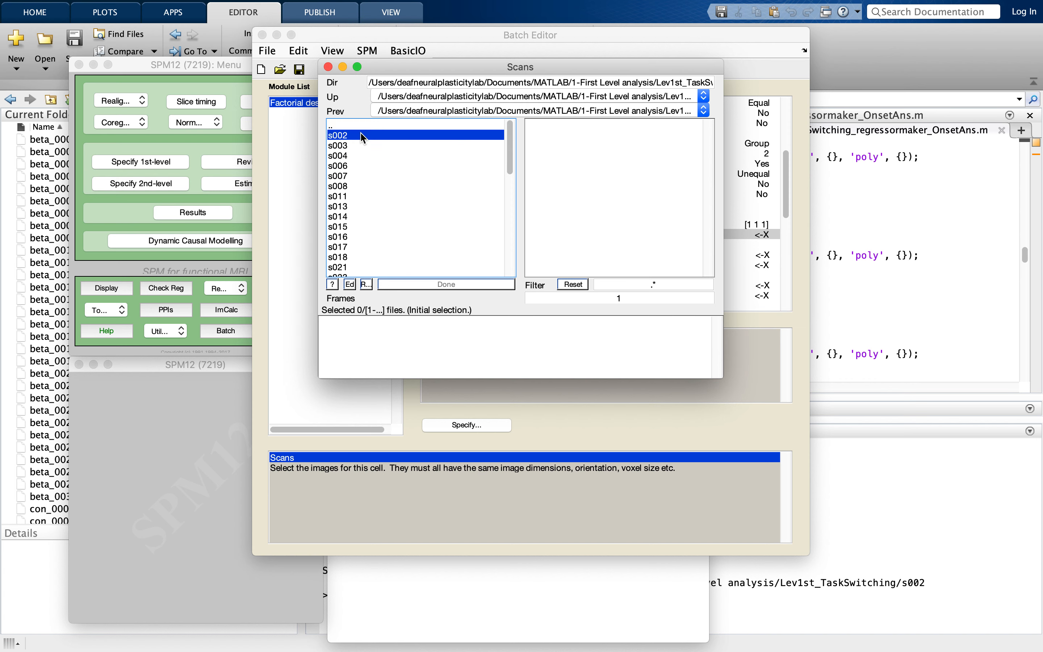
# - Add beta_0006.nii,1 from the s002 and s003 folders to the first cell's scans
pyautogui.doubleClick(349, 136)
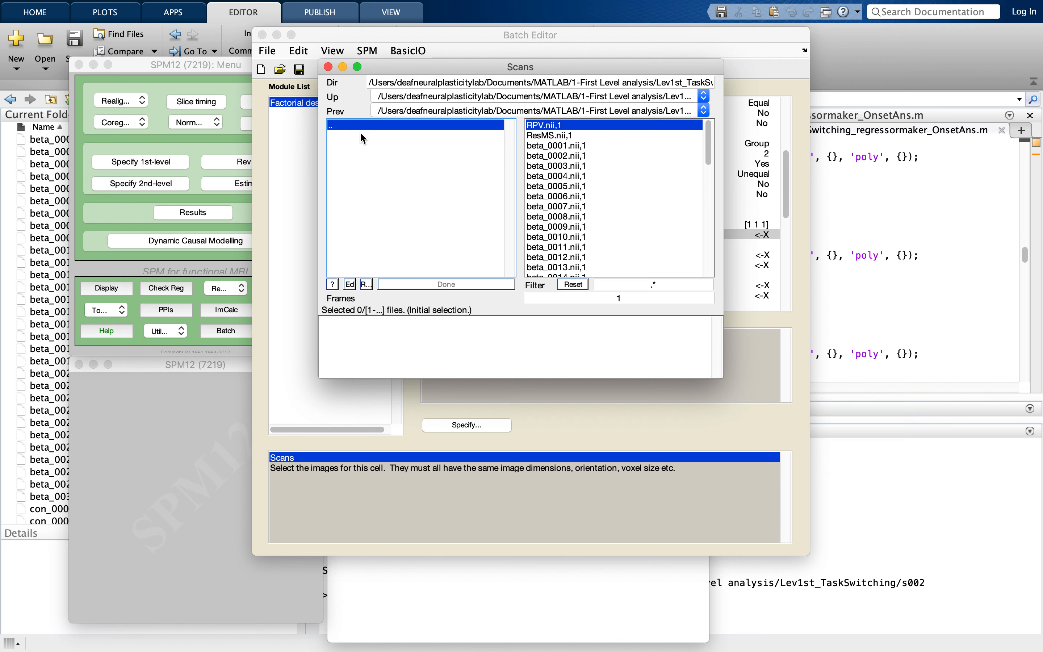
pyautogui.click(574, 197)
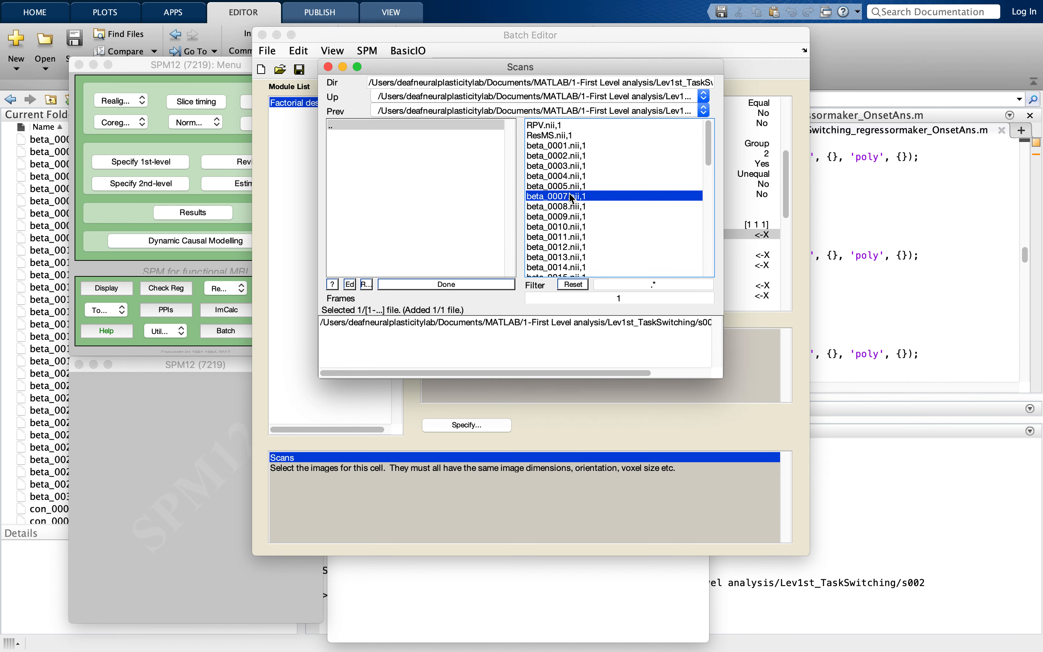
pyautogui.click(396, 125)
pyautogui.click(386, 145)
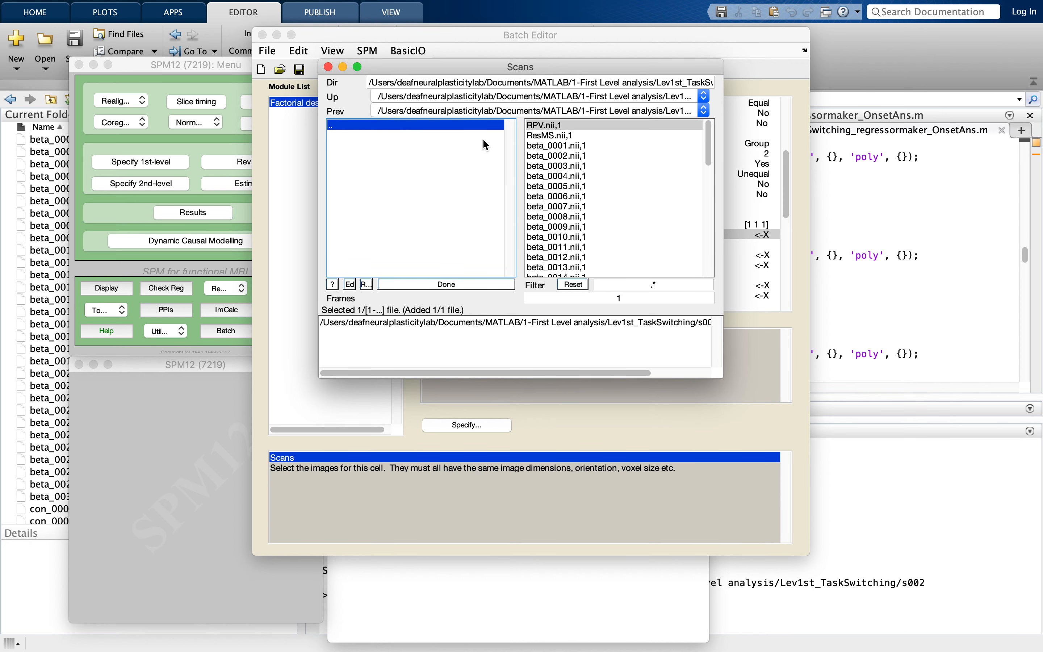
pyautogui.click(567, 196)
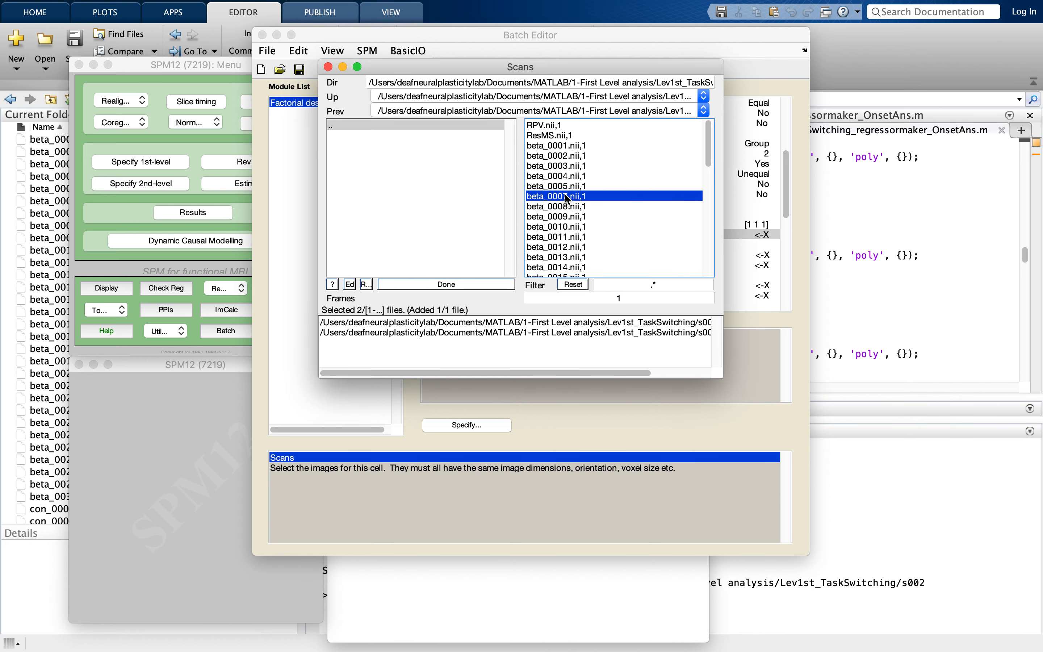
# - Add beta_0006.nii,1 from the s004 and s006 folders to the first cell's scans
pyautogui.click(368, 124)
pyautogui.click(351, 153)
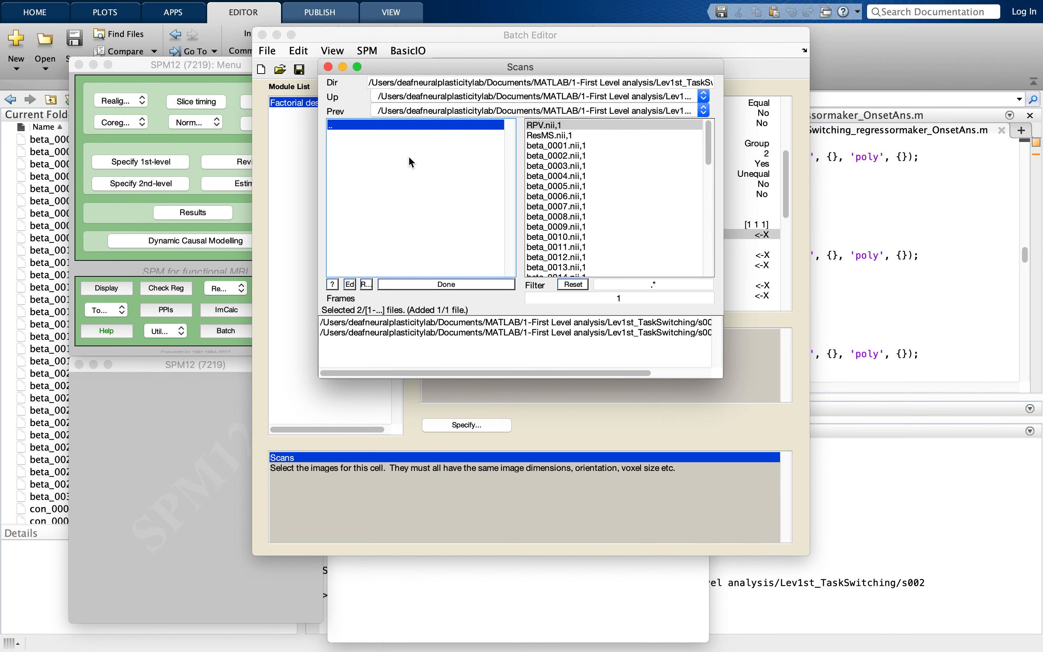
pyautogui.click(574, 197)
pyautogui.click(392, 124)
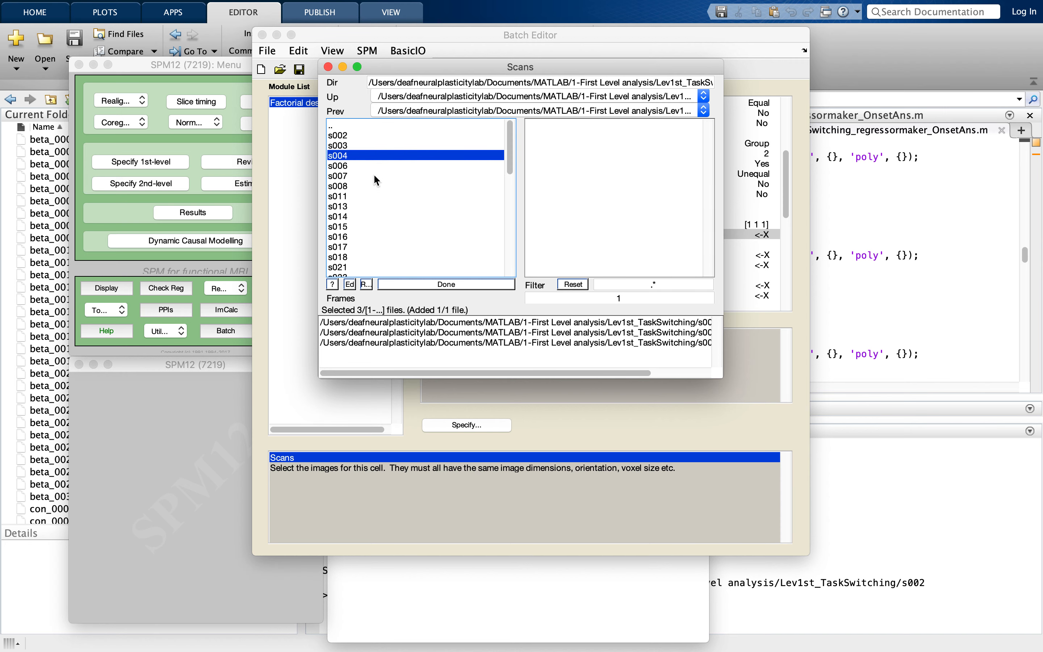
pyautogui.click(368, 166)
pyautogui.click(568, 197)
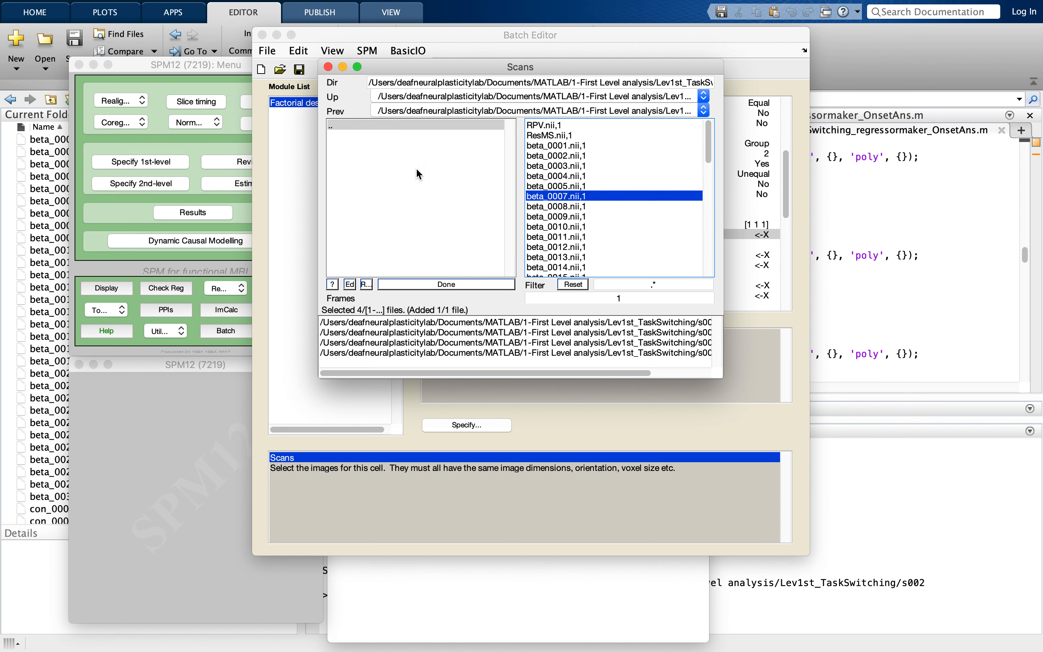
# - Add beta_0006.nii,1 from the s007, s008 and s011 folders to the first cell's scans
pyautogui.click(369, 126)
pyautogui.click(351, 175)
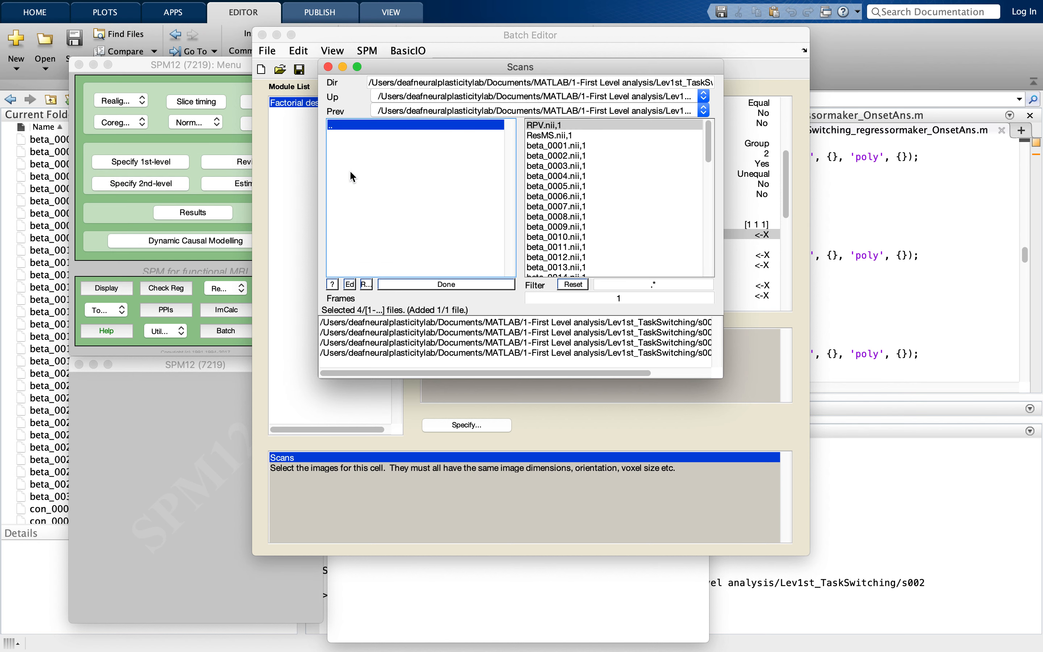
pyautogui.click(580, 196)
pyautogui.click(405, 121)
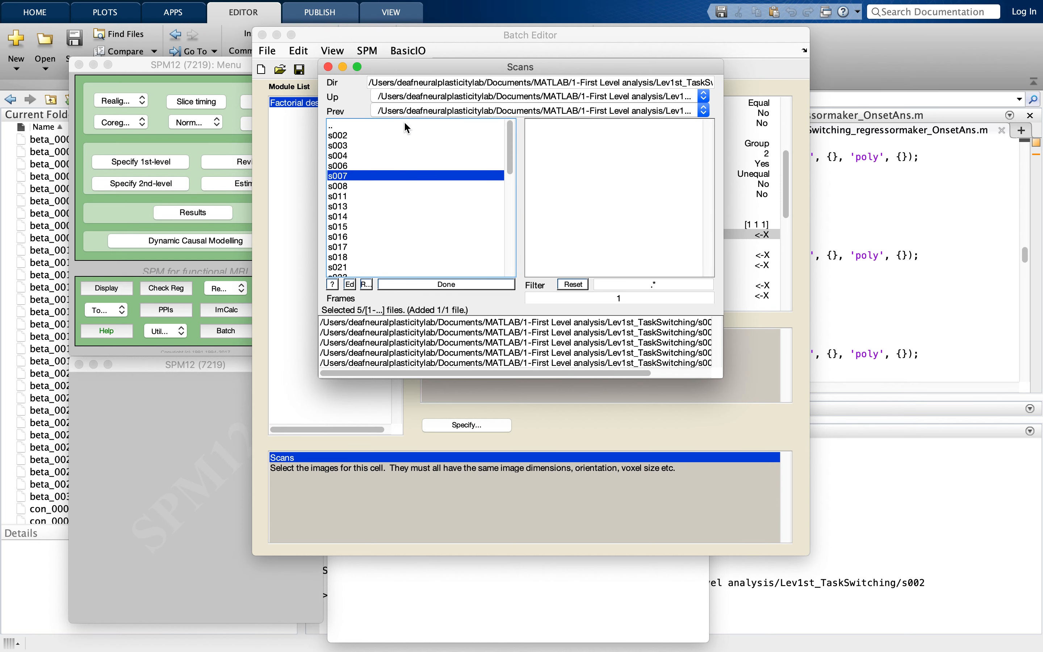
pyautogui.click(352, 183)
pyautogui.click(581, 197)
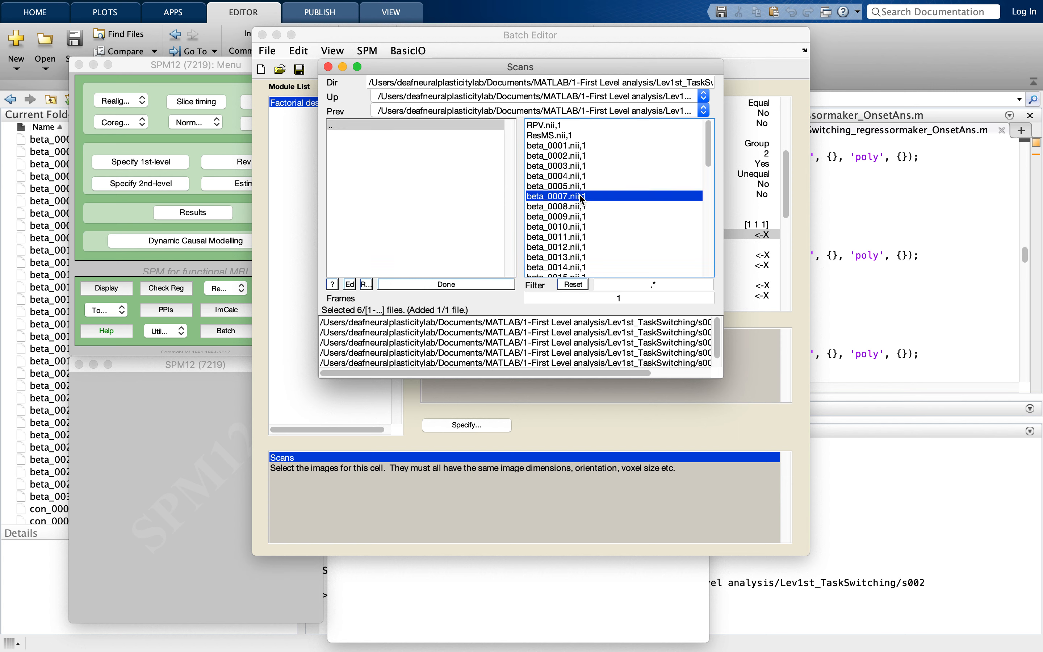
pyautogui.click(394, 122)
pyautogui.click(352, 194)
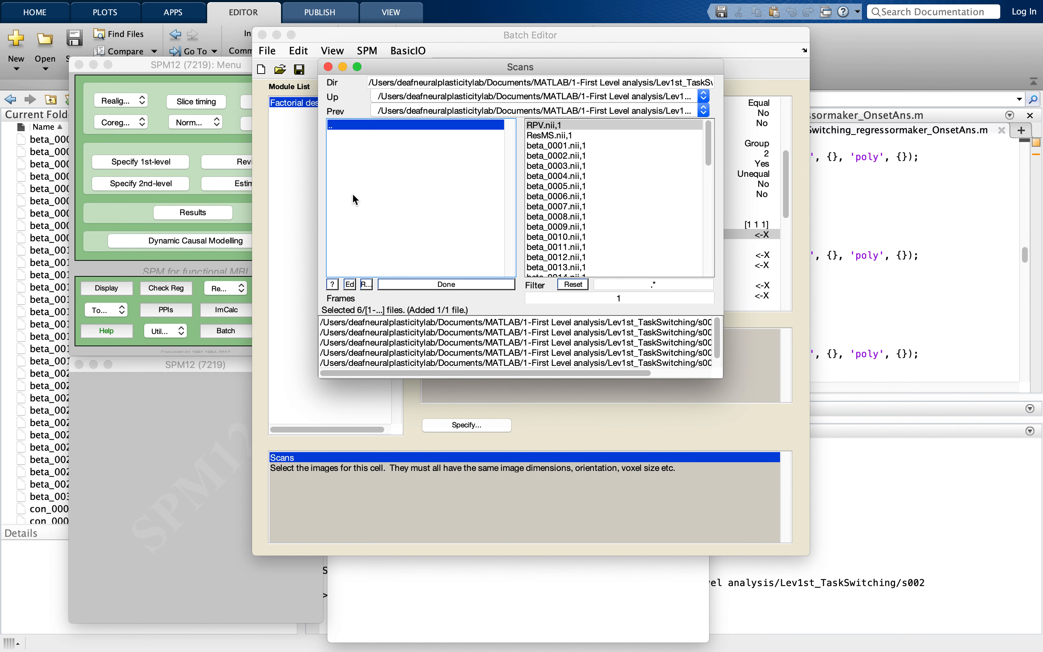
pyautogui.click(580, 196)
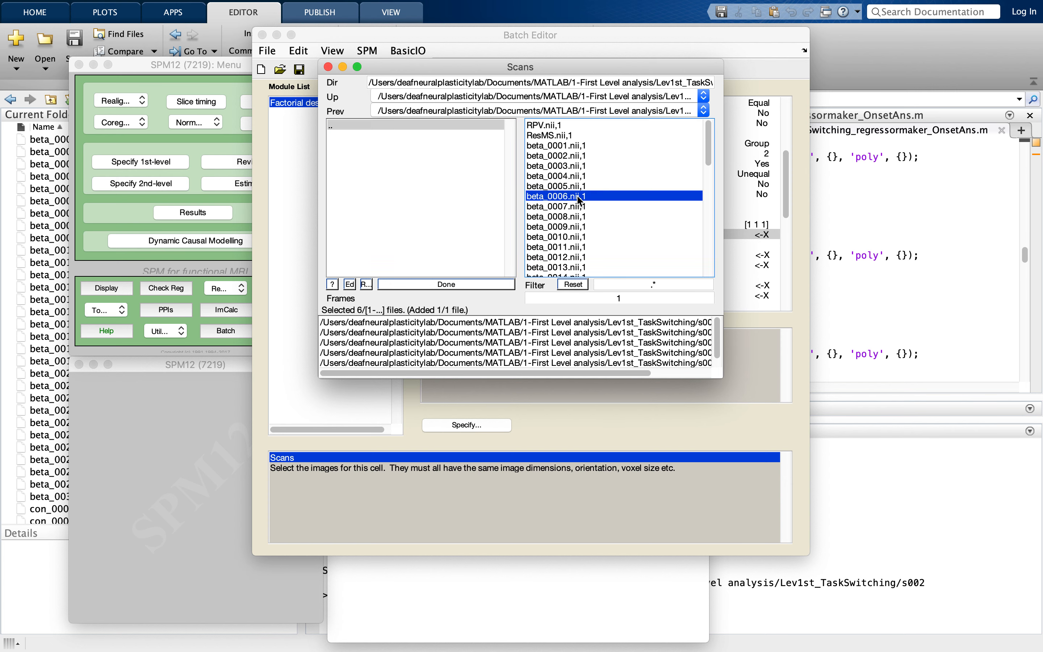
# - Add beta_0006.nii,1 from the s013, s014 and s015 folders to the first cell's scans
pyautogui.click(362, 124)
pyautogui.click(358, 202)
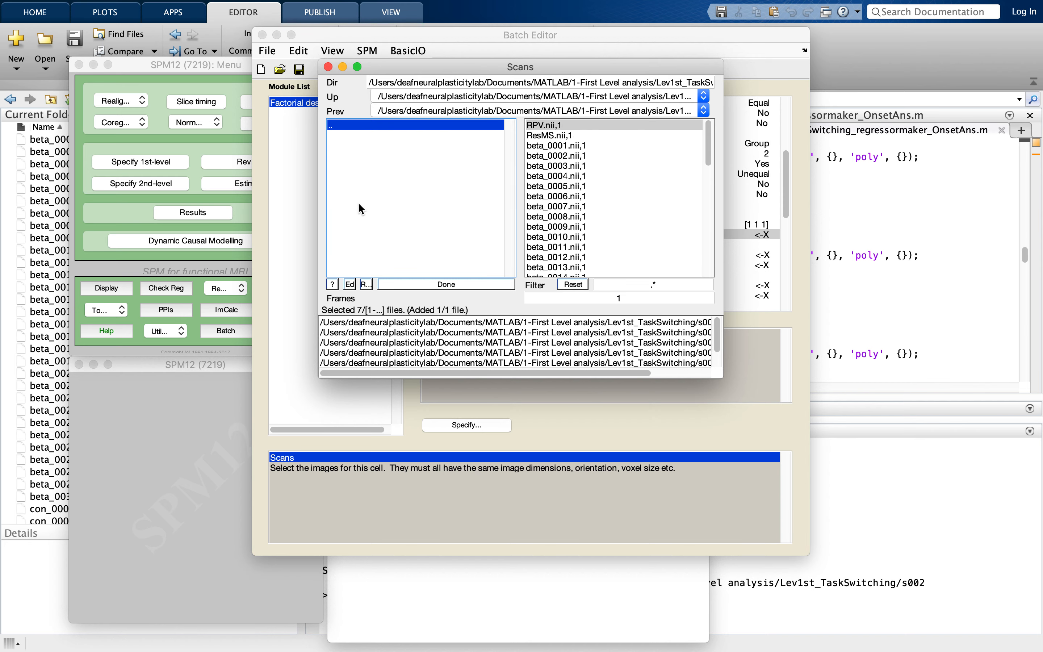
pyautogui.click(584, 196)
pyautogui.click(358, 125)
pyautogui.click(354, 220)
pyautogui.click(594, 196)
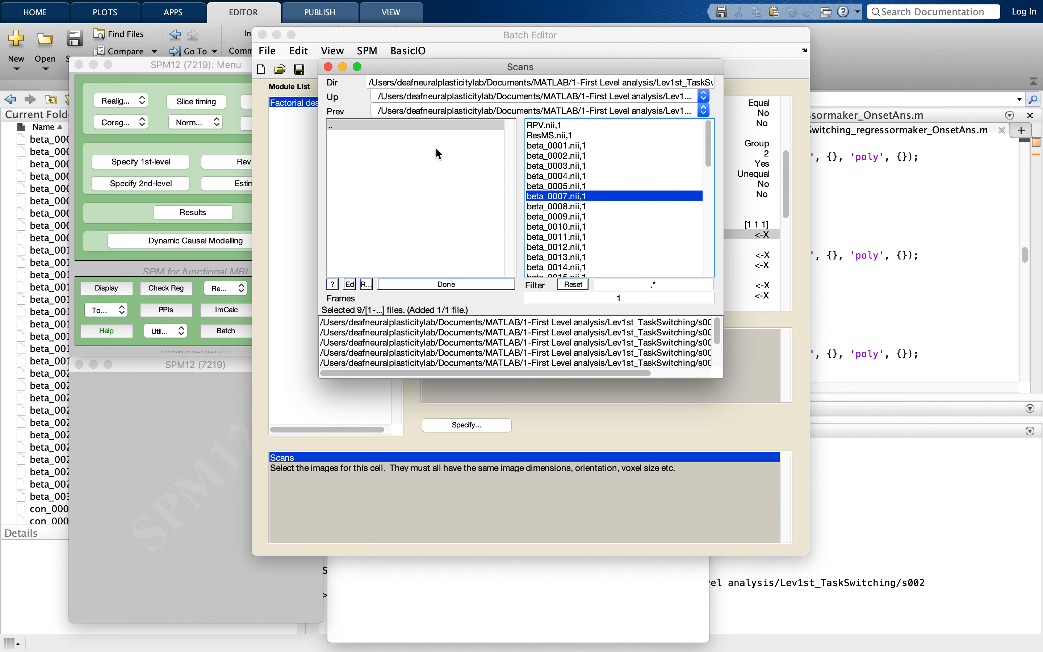
pyautogui.click(410, 125)
pyautogui.click(363, 224)
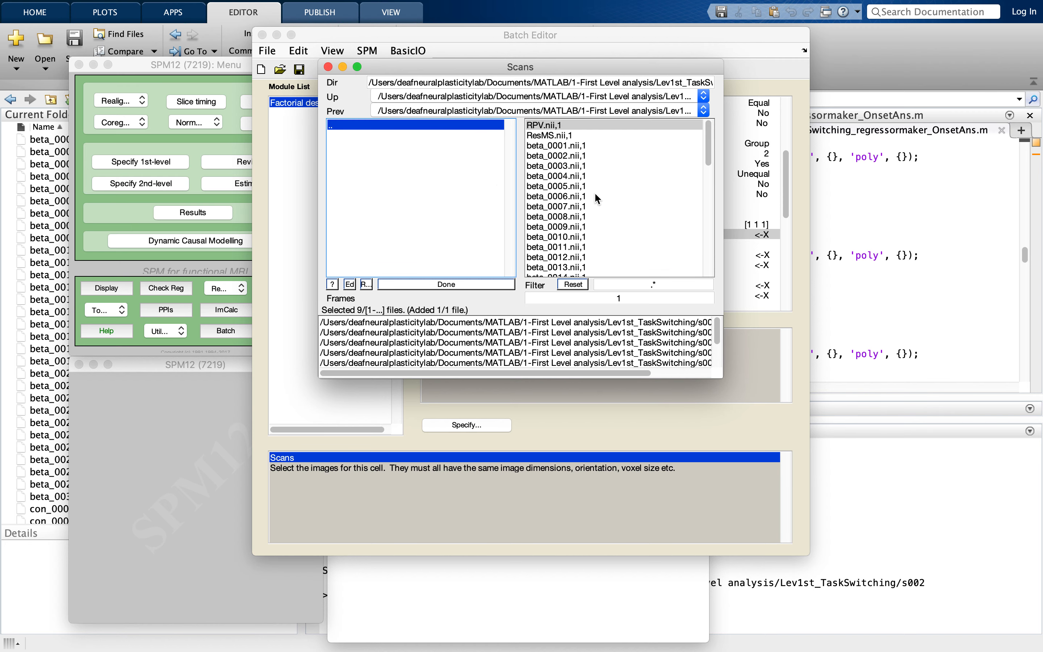
pyautogui.click(593, 195)
# - Add beta_0006.nii,1 from the s016, s017 and s018 folders to the first cell's scans
pyautogui.click(401, 123)
pyautogui.click(358, 236)
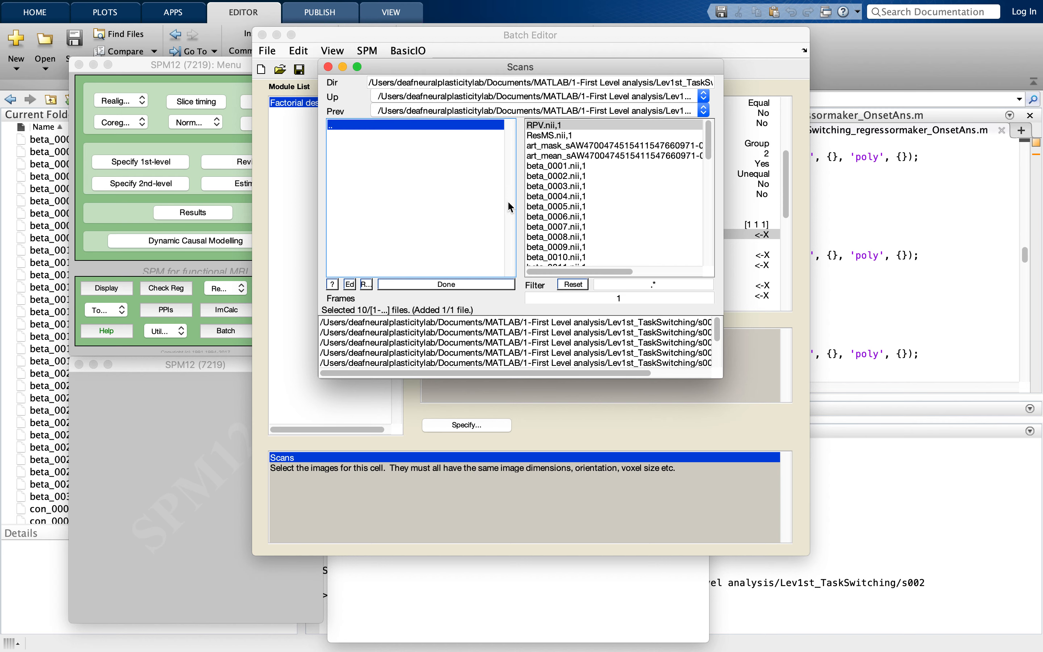
pyautogui.click(575, 216)
pyautogui.click(425, 123)
pyautogui.click(349, 242)
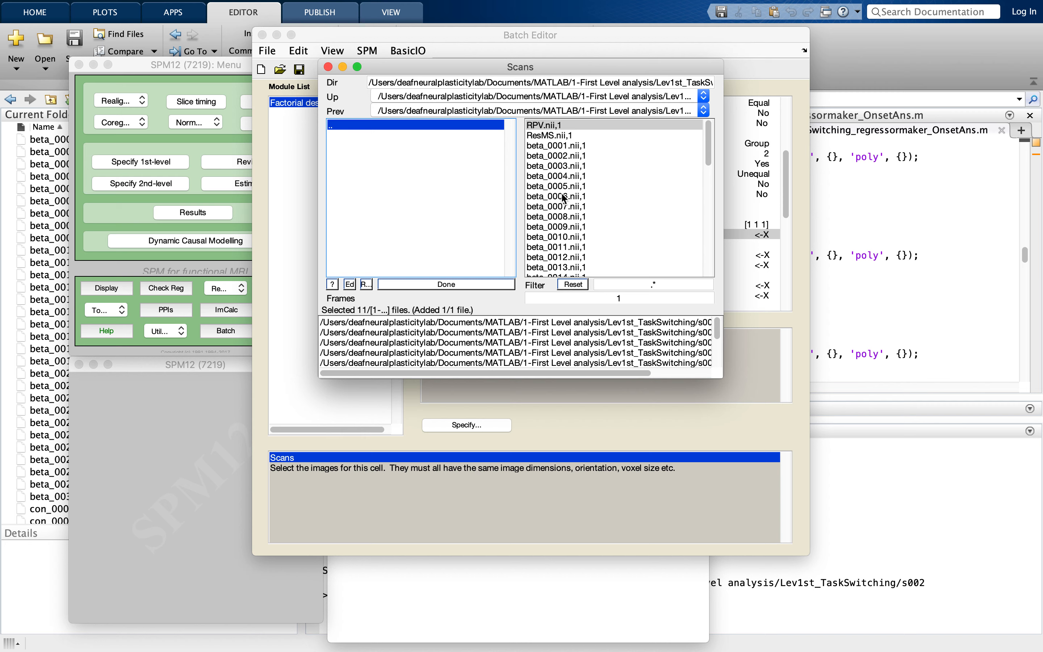
pyautogui.click(561, 197)
pyautogui.click(371, 125)
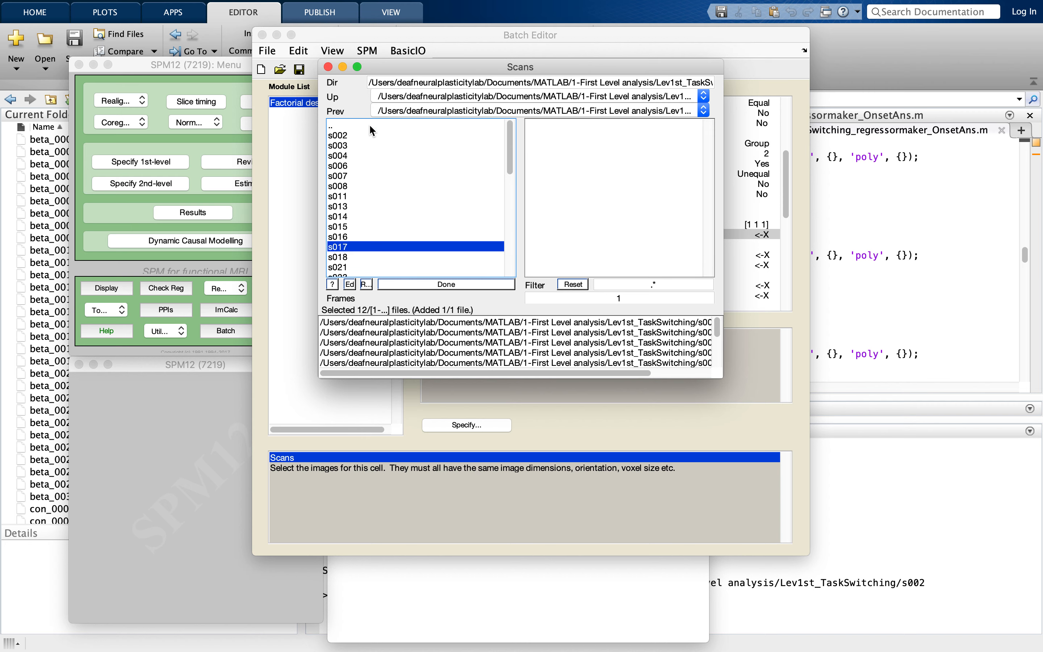
pyautogui.click(347, 258)
pyautogui.click(588, 197)
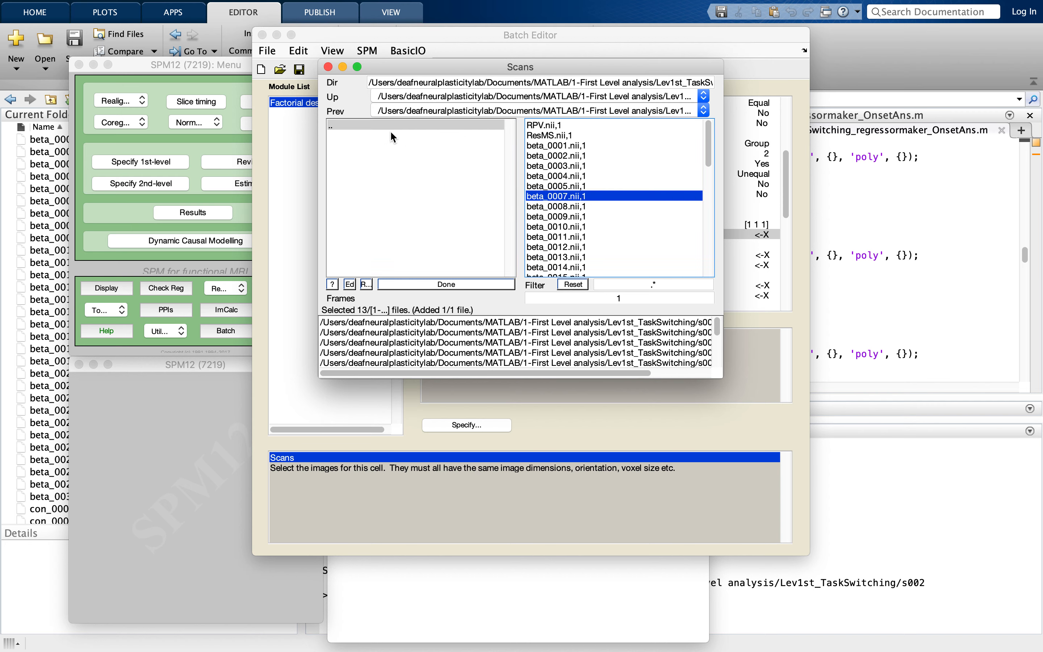
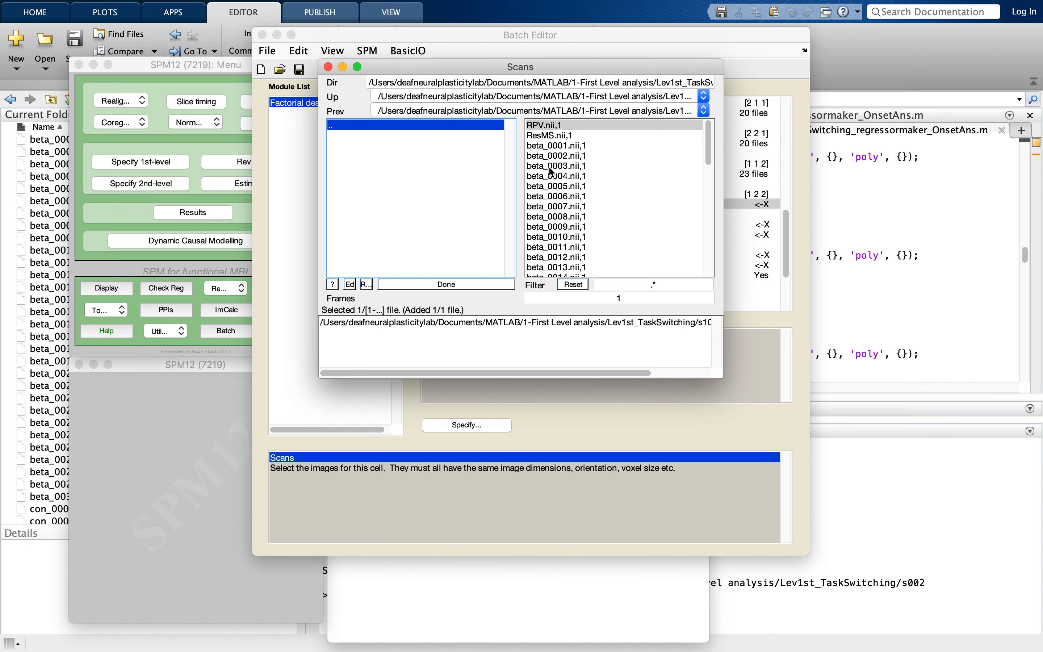
# - Remove both mistakenly selected images from the [1 2 2] cell's scans and return to the subject folders
pyautogui.click(548, 156)
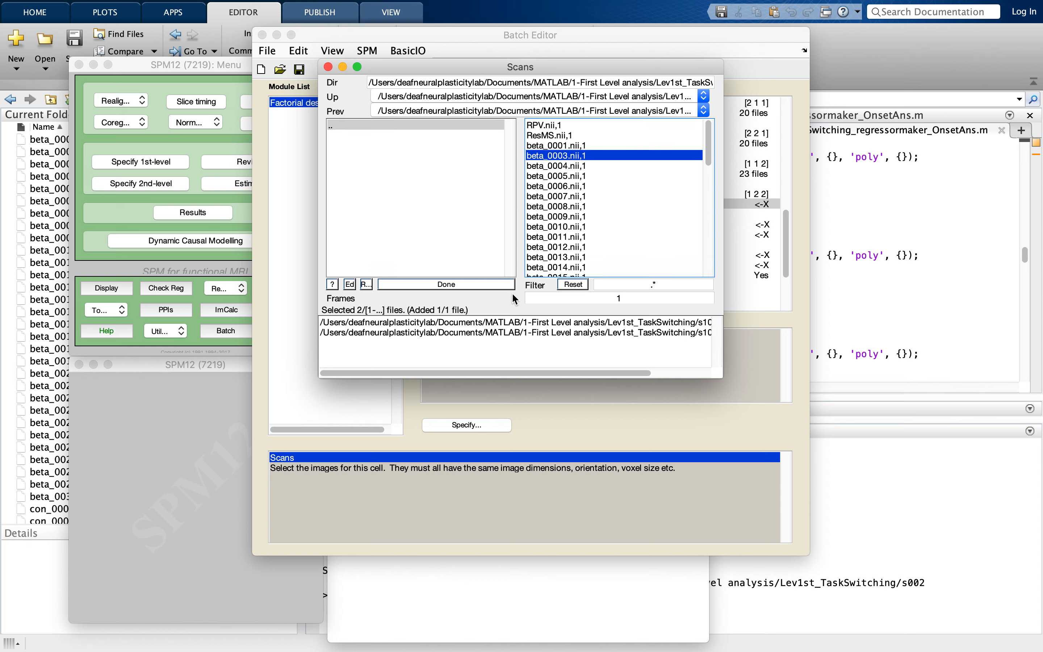
pyautogui.click(510, 333)
pyautogui.click(509, 324)
pyautogui.doubleClick(395, 125)
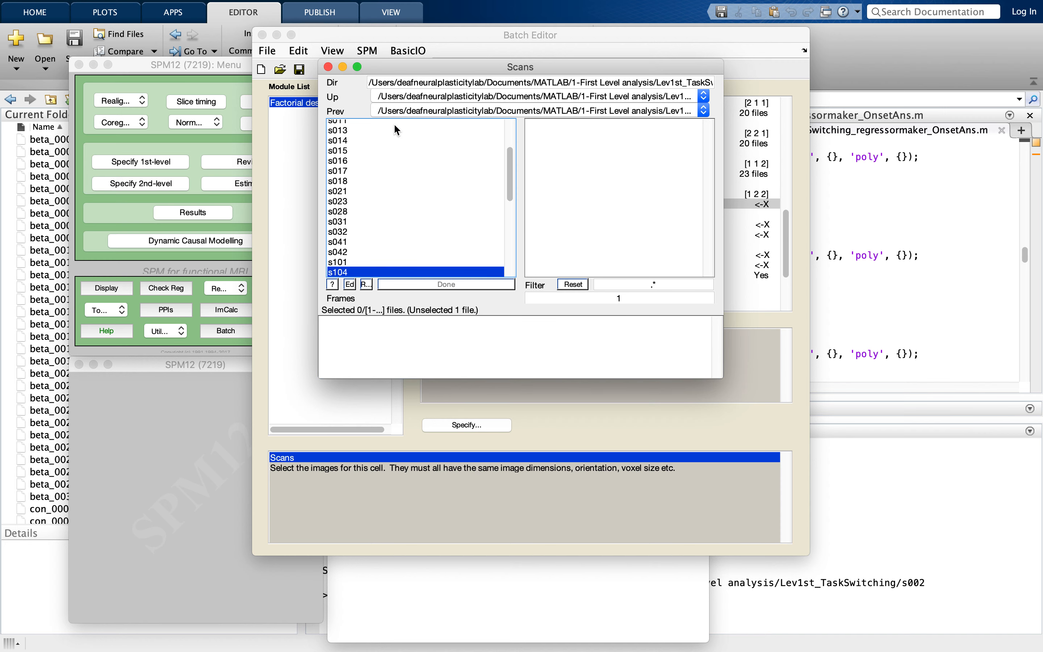
# - Add beta_0005.nii,1 from the s101 and s104 folders to the [1 2 2] cell's scans
pyautogui.doubleClick(363, 264)
pyautogui.click(561, 206)
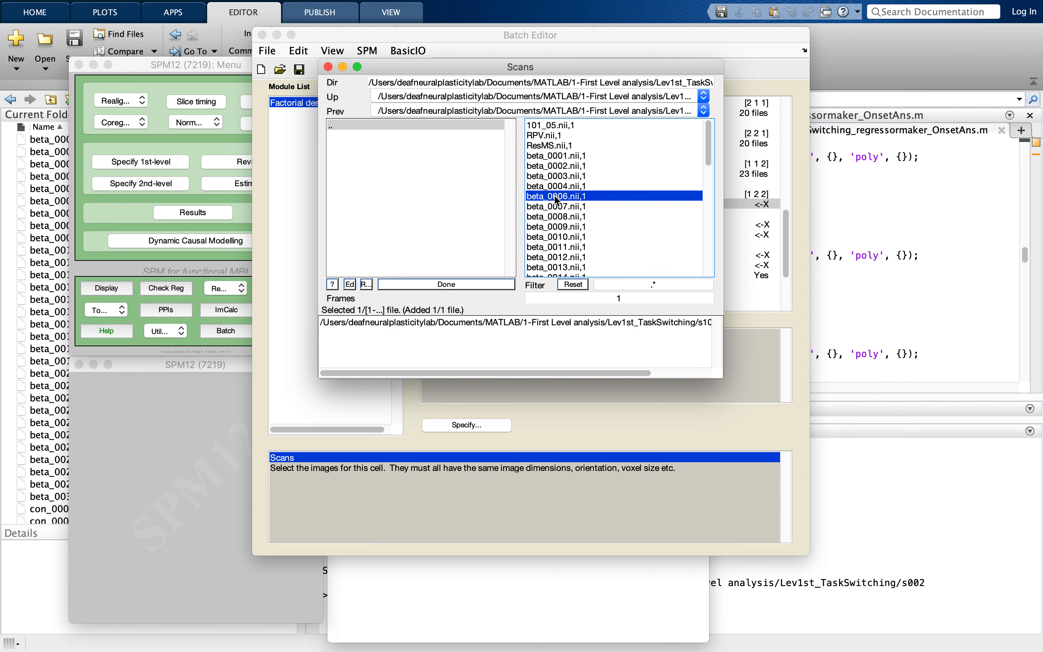
pyautogui.doubleClick(410, 124)
pyautogui.scroll(-3, 393, 226)
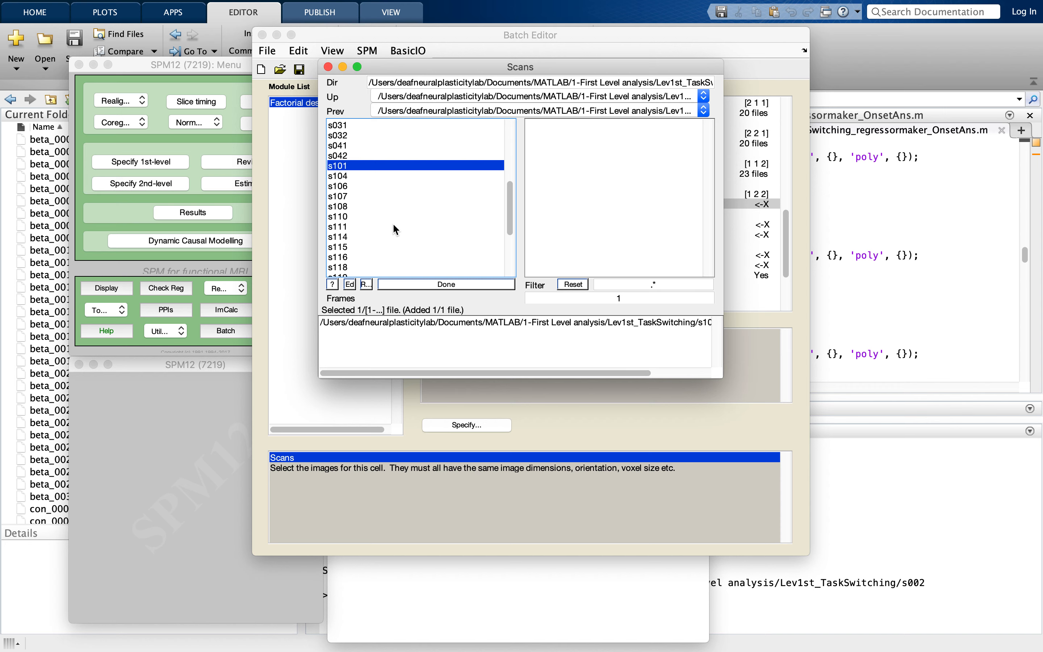
pyautogui.doubleClick(363, 173)
pyautogui.click(590, 189)
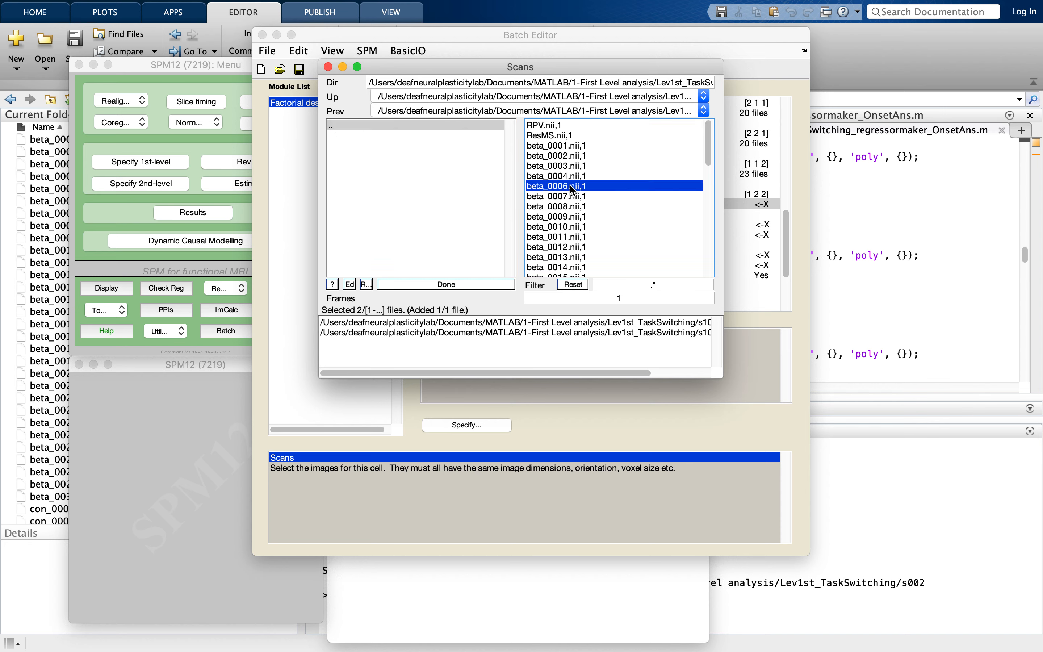
# - Add beta_0005.nii,1 from the s106 and s107 folders to the [1 2 2] cell's scans
pyautogui.doubleClick(398, 126)
pyautogui.scroll(-3, 392, 262)
pyautogui.scroll(-2, 389, 256)
pyautogui.doubleClick(433, 213)
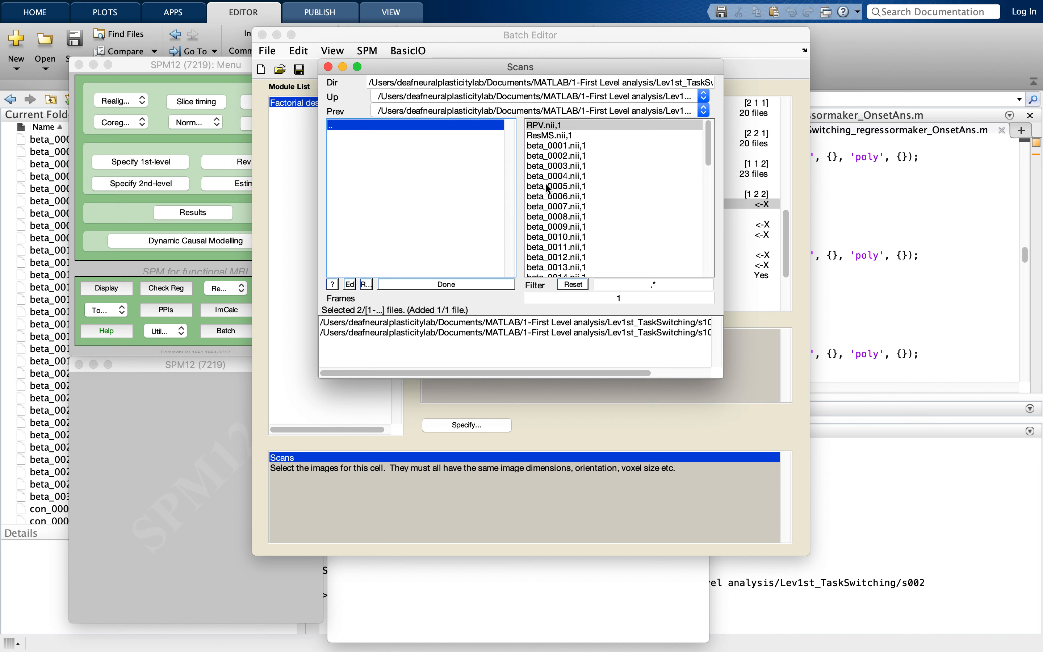
pyautogui.click(556, 186)
pyautogui.doubleClick(401, 125)
pyautogui.scroll(-3, 394, 235)
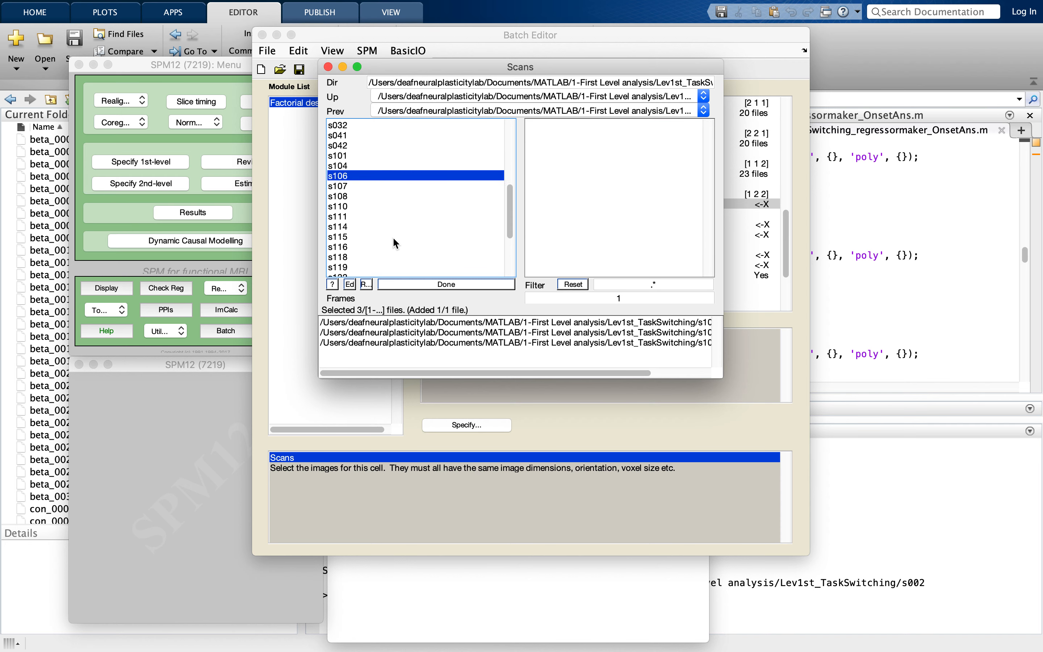
pyautogui.doubleClick(375, 187)
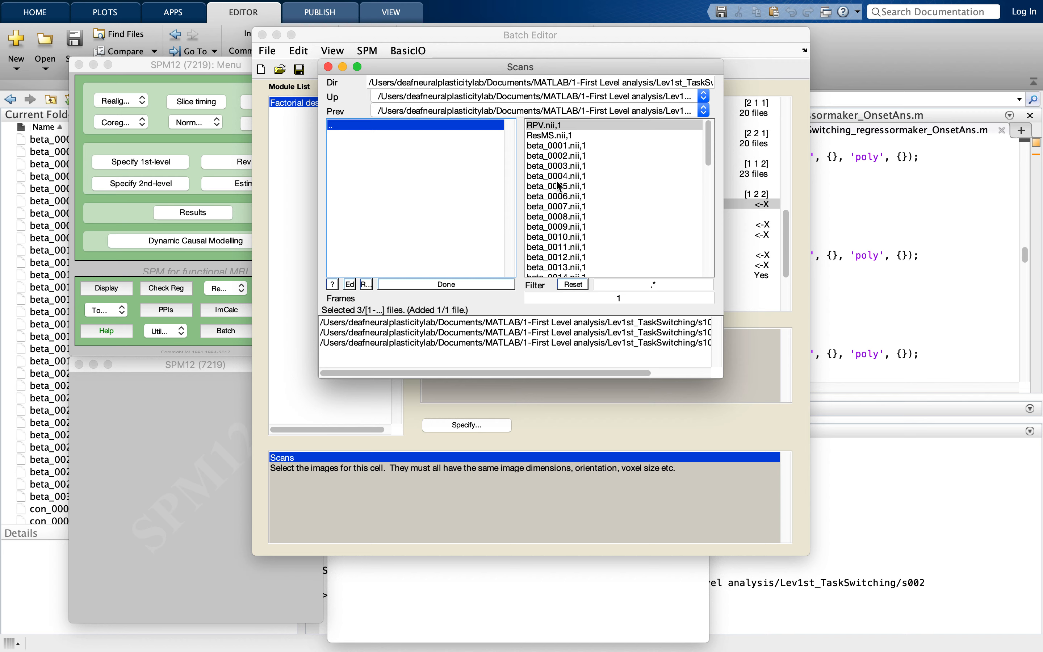
pyautogui.click(559, 186)
# - Add beta_0005.nii,1 from the s108 and s110 folders to the [1 2 2] cell's scans
pyautogui.doubleClick(424, 125)
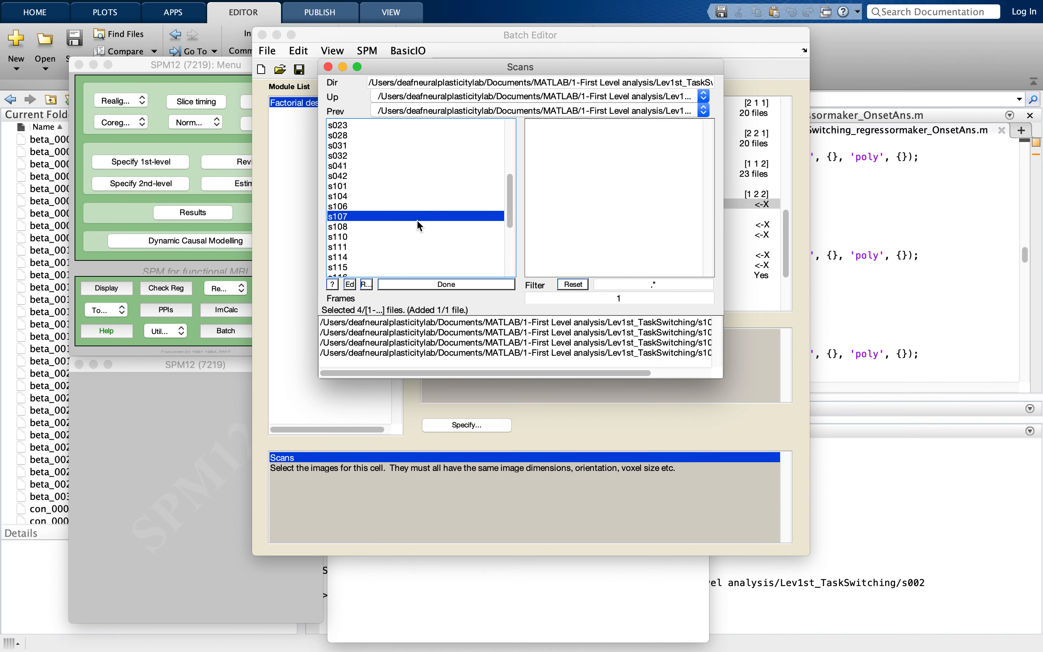
pyautogui.doubleClick(396, 188)
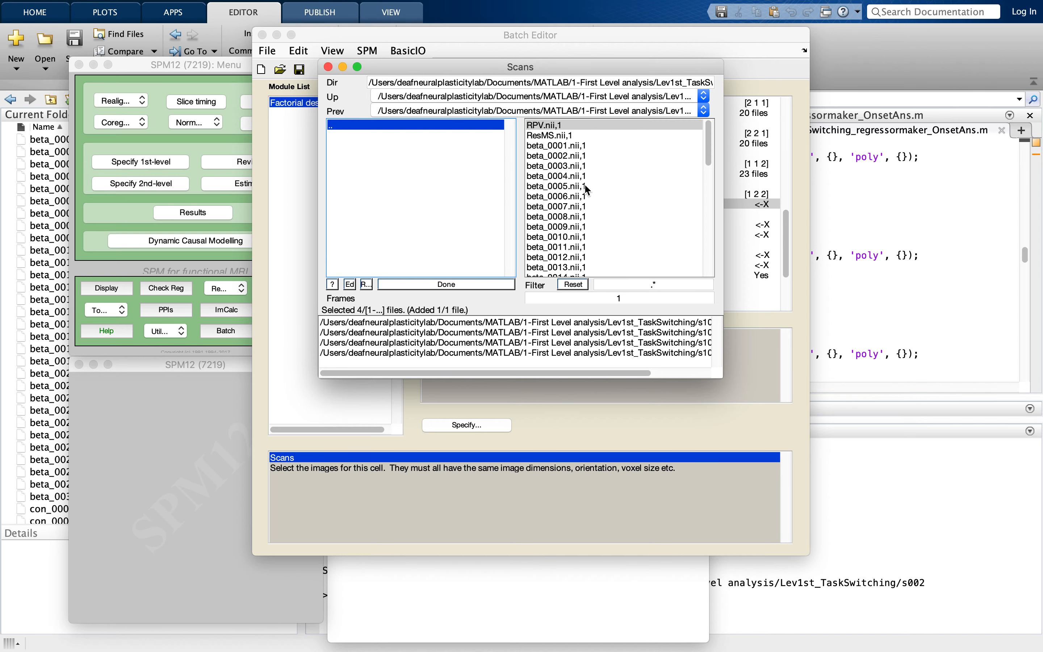
pyautogui.click(587, 190)
pyautogui.doubleClick(431, 126)
pyautogui.doubleClick(381, 226)
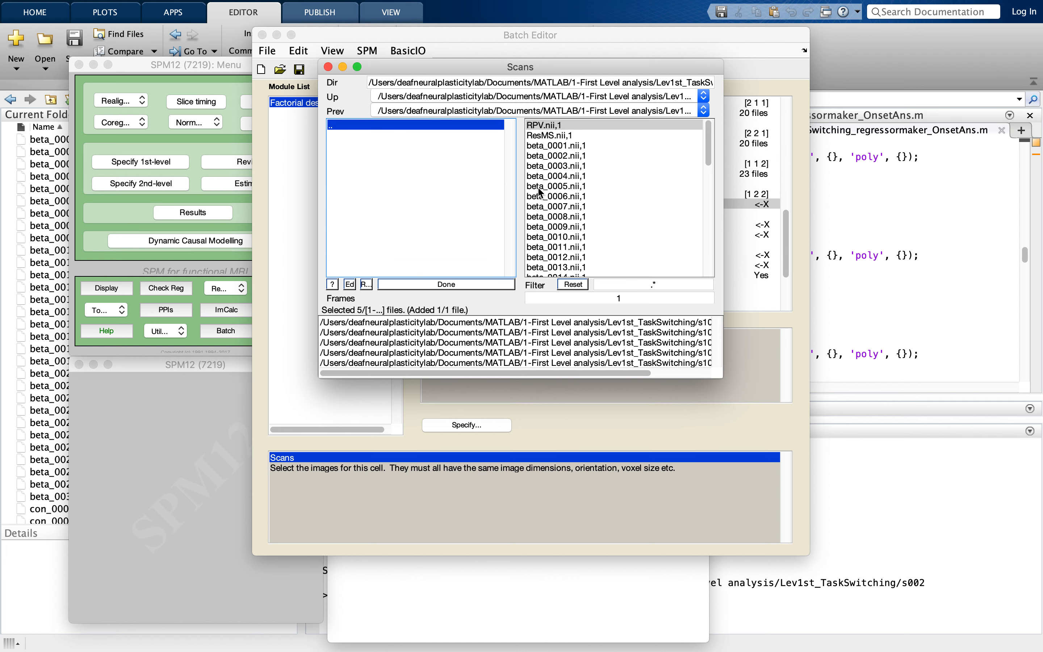
pyautogui.click(541, 193)
# - Add beta_0005.nii,1 from the s111, s114 and s115 folders to the [1 2 2] cell's scans
pyautogui.doubleClick(411, 125)
pyautogui.scroll(-1, 414, 237)
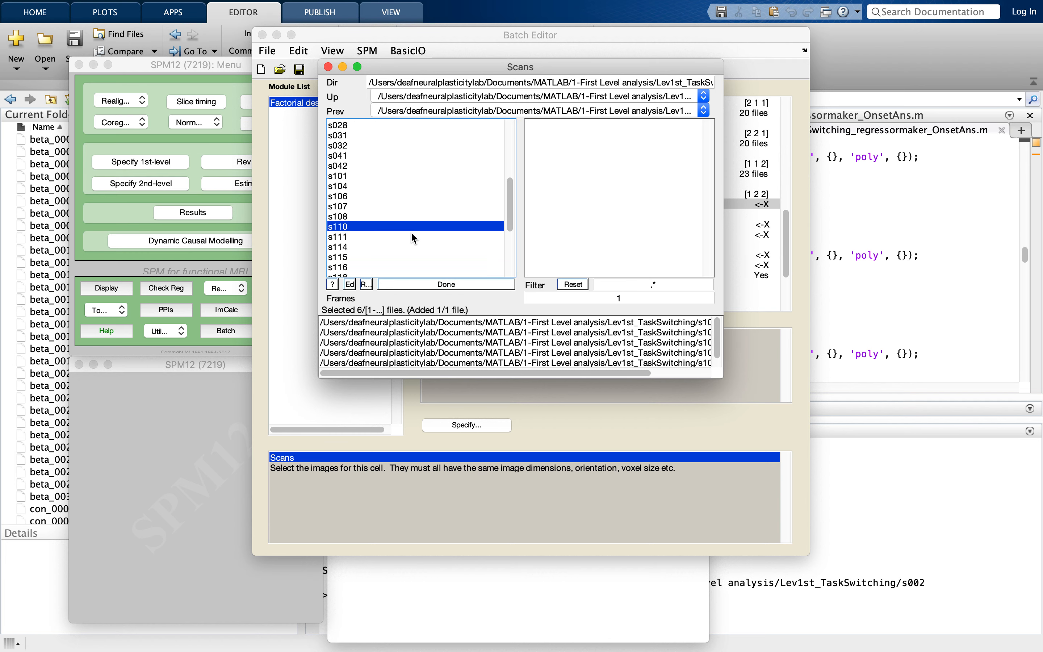
pyautogui.doubleClick(410, 227)
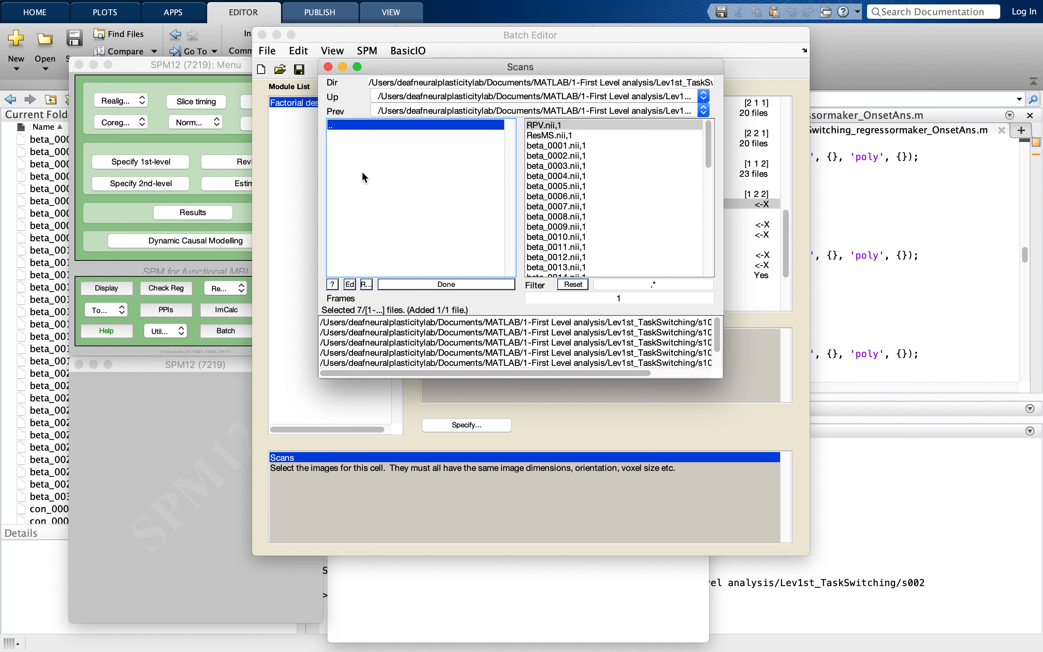
pyautogui.click(570, 190)
pyautogui.doubleClick(429, 125)
pyautogui.scroll(-2, 430, 215)
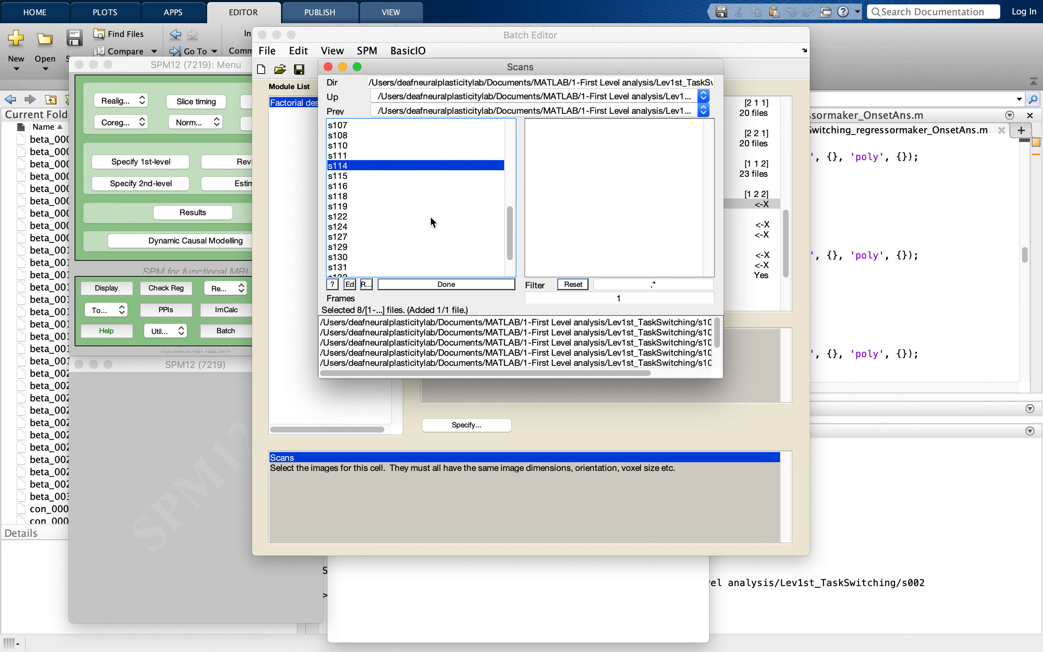
pyautogui.scroll(-1, 431, 217)
pyautogui.doubleClick(392, 170)
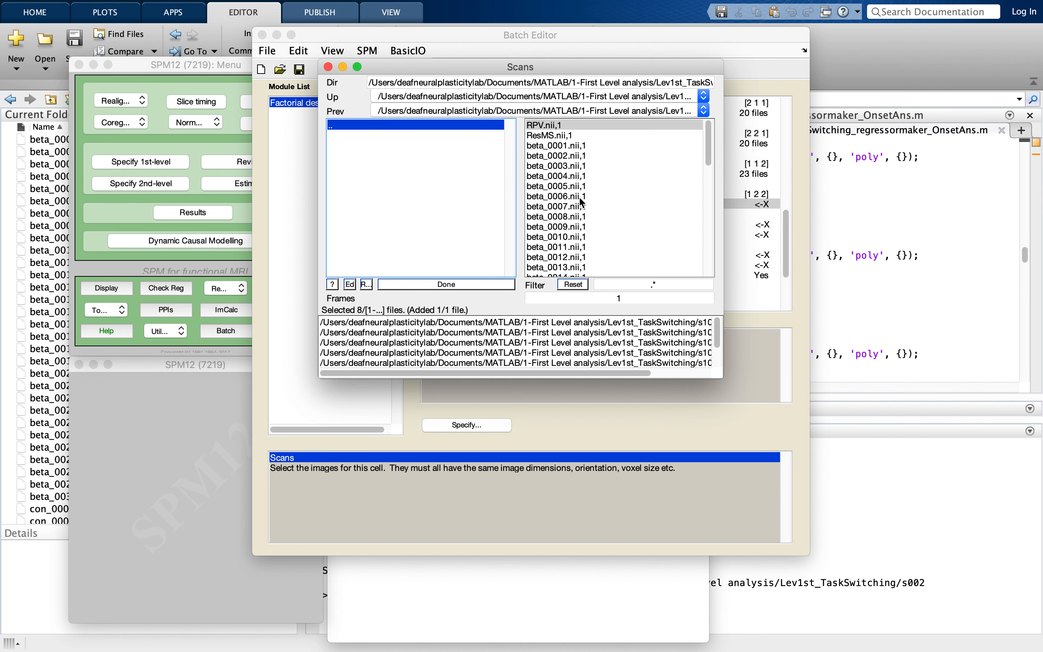
pyautogui.click(565, 195)
# - Add beta_0005.nii,1 from the s116 and s118 folders to the [1 2 2] cell's scans
pyautogui.doubleClick(455, 126)
pyautogui.click(448, 196)
pyautogui.doubleClick(449, 198)
pyautogui.click(575, 186)
pyautogui.doubleClick(387, 126)
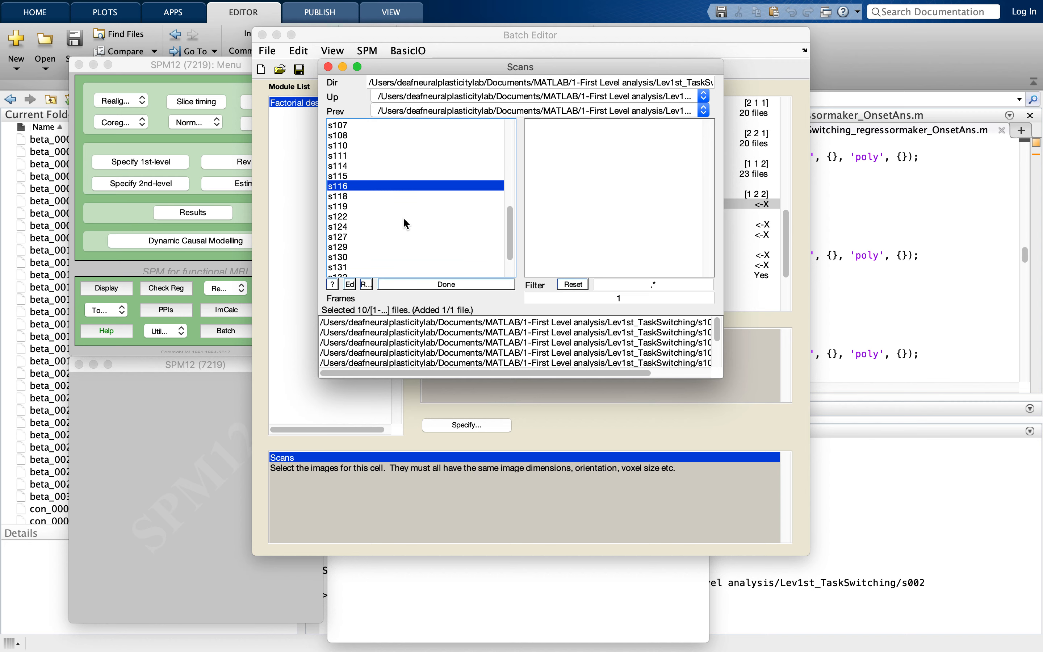
pyautogui.click(386, 197)
pyautogui.doubleClick(386, 199)
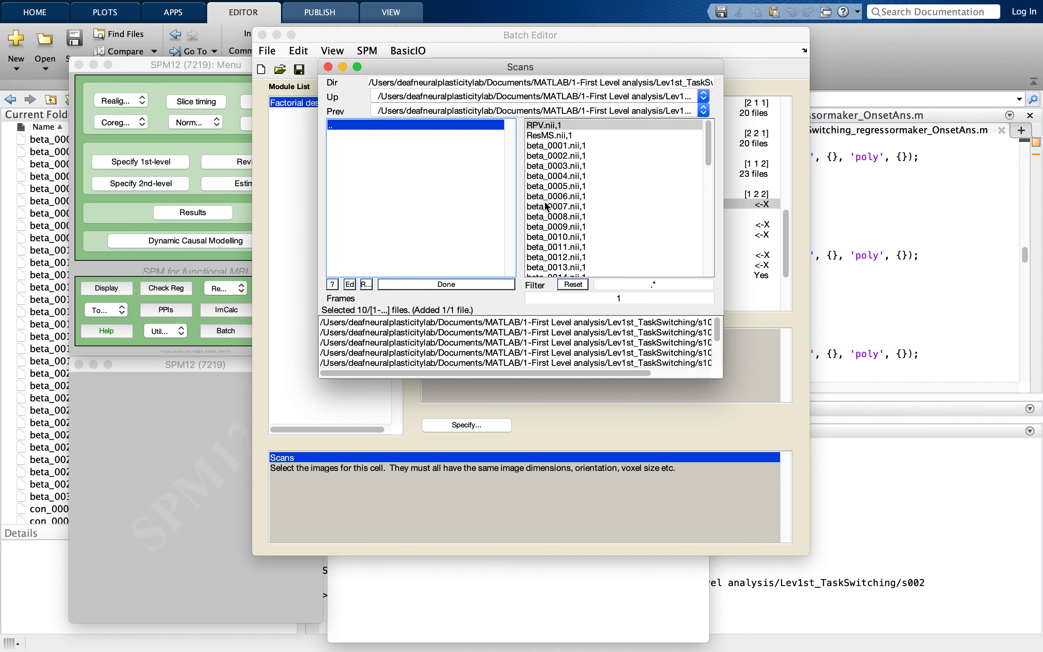
pyautogui.click(544, 186)
# - Add beta_0005.nii,1 from the s119 and s122 folders to the [1 2 2] cell's scans
pyautogui.doubleClick(407, 125)
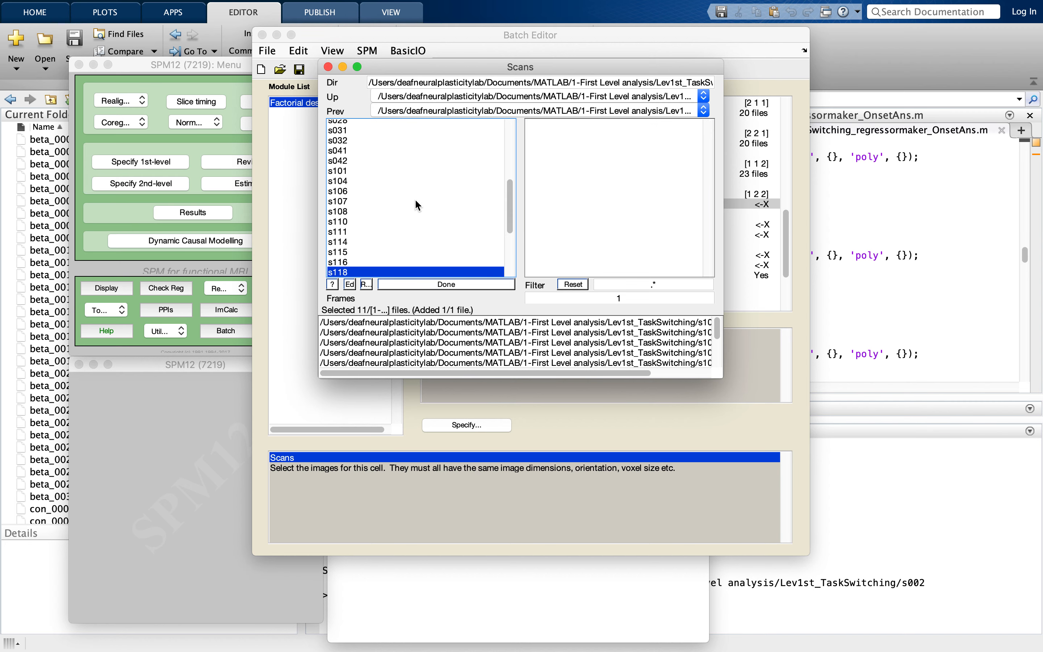
pyautogui.scroll(-4, 417, 205)
pyautogui.doubleClick(386, 163)
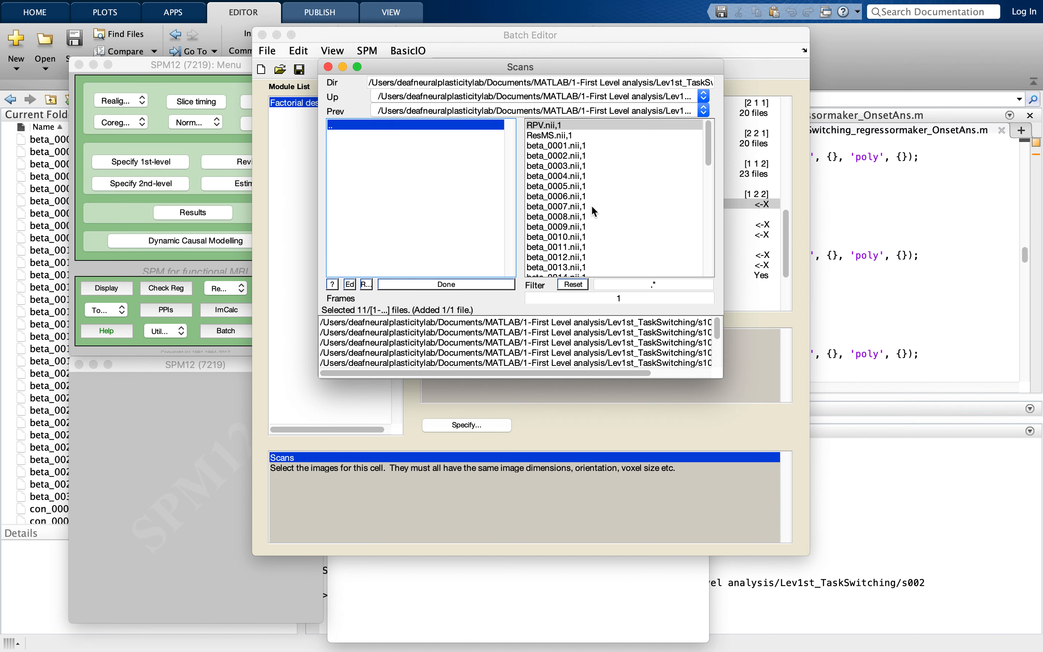
pyautogui.click(561, 186)
pyautogui.doubleClick(446, 121)
pyautogui.scroll(-2, 447, 198)
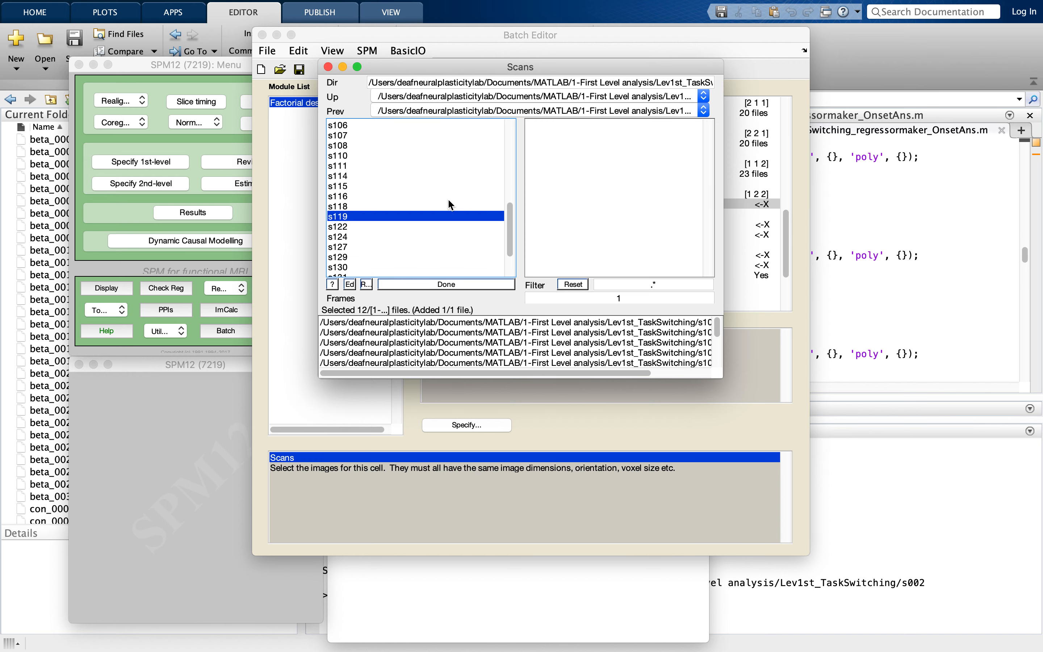
pyautogui.scroll(-2, 447, 198)
pyautogui.doubleClick(409, 168)
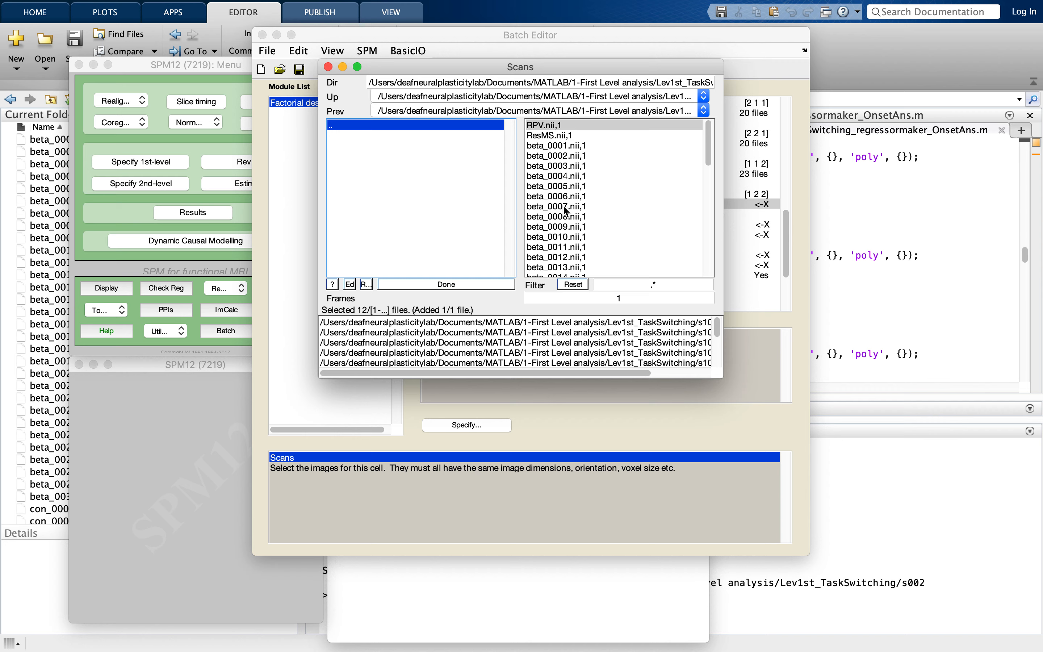
pyautogui.click(560, 186)
# - Add beta_0005.nii,1 from the s124, s127, s129 and s130 folders to the [1 2 2] cell's scans
pyautogui.doubleClick(425, 122)
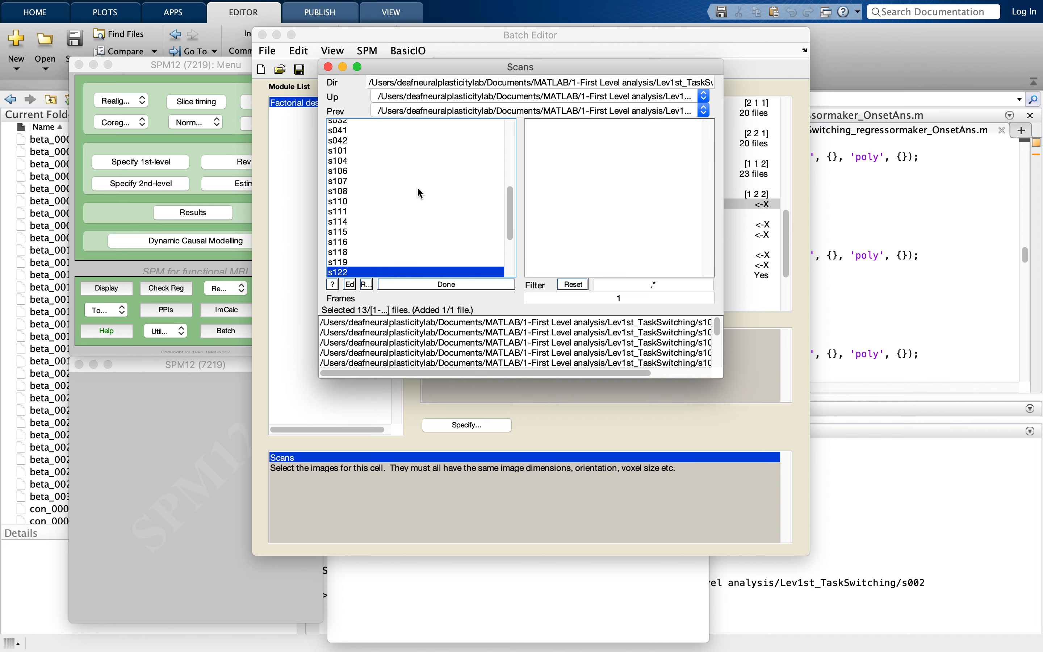
pyautogui.click(409, 171)
pyautogui.doubleClick(375, 172)
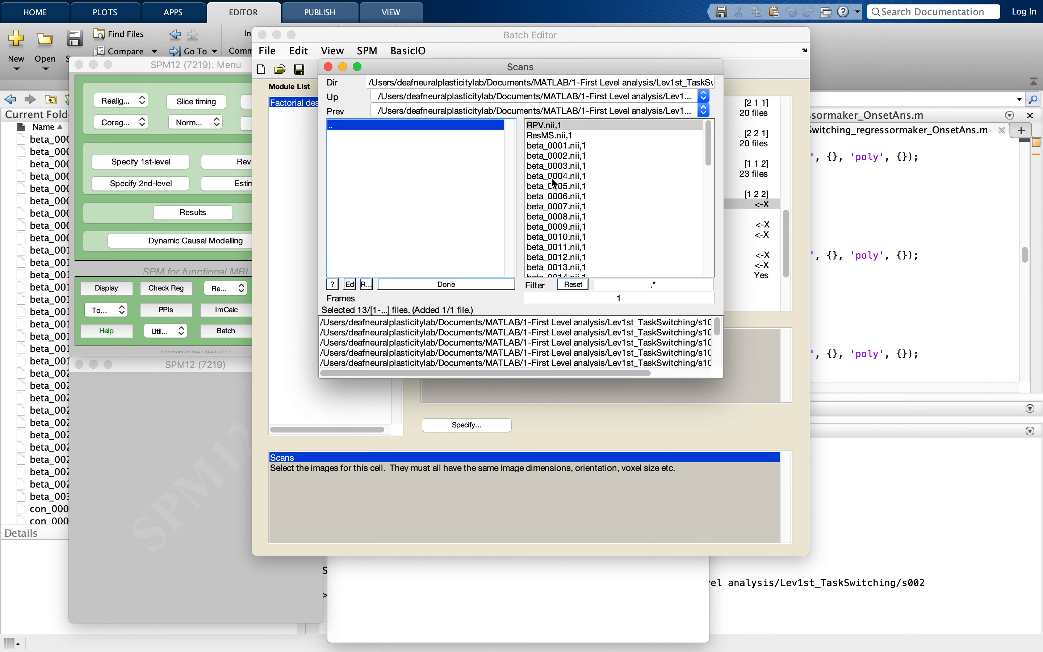
pyautogui.click(554, 186)
pyautogui.click(435, 125)
pyautogui.scroll(-5, 434, 207)
pyautogui.click(431, 191)
pyautogui.click(553, 187)
pyautogui.click(436, 125)
# - Add beta_0005.nii,1 from the s131 and s132 folders to the [1 2 2] cell's scans
pyautogui.scroll(-5, 434, 211)
pyautogui.click(436, 127)
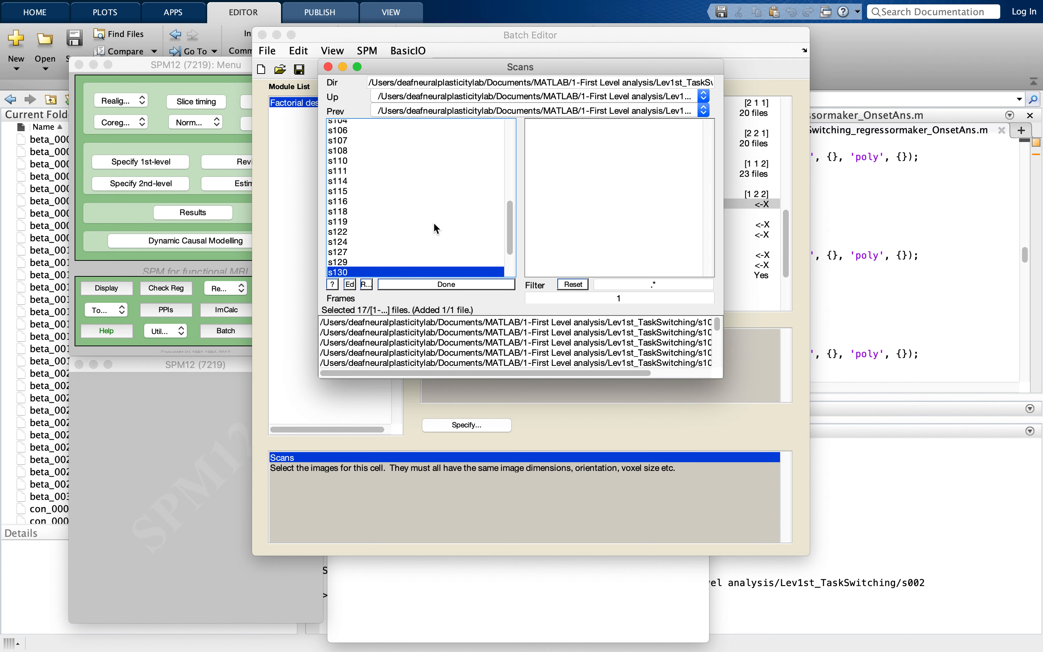
pyautogui.scroll(-5, 434, 231)
pyautogui.click(415, 221)
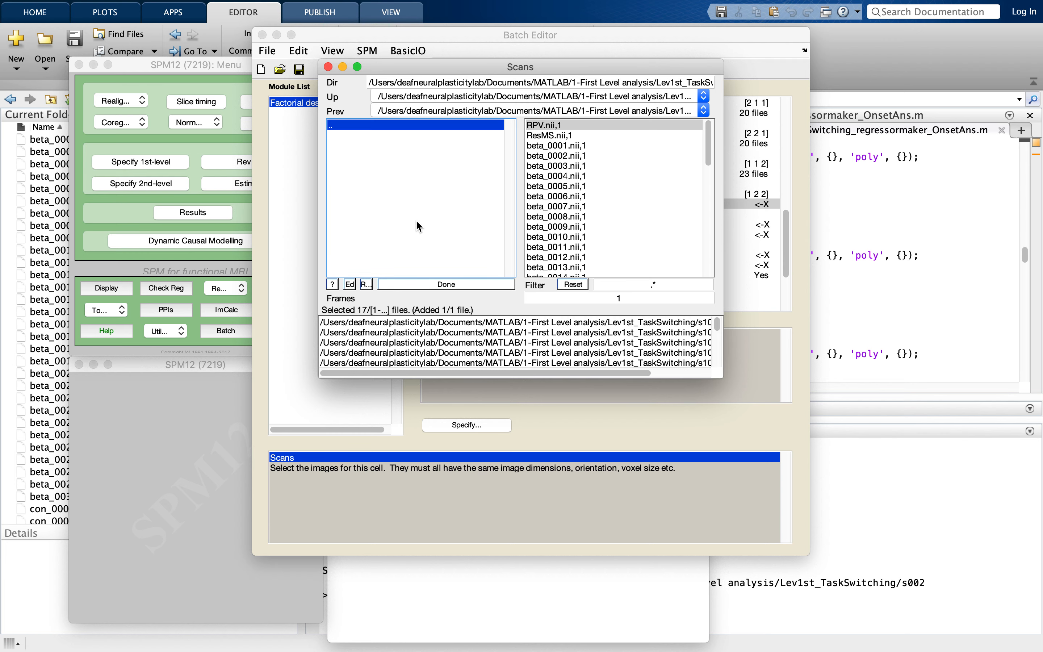
pyautogui.click(555, 186)
pyautogui.click(450, 122)
# - Add beta_0005.nii,1 from the s133 and s134 folders to the [1 2 2] cell's scans
pyautogui.scroll(-5, 428, 245)
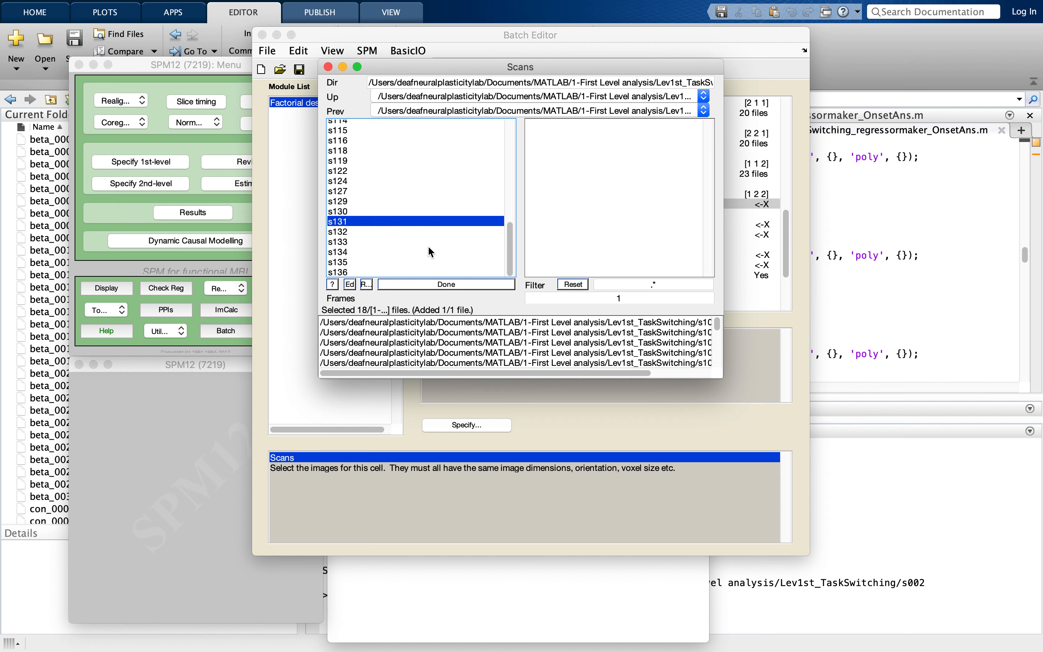
pyautogui.click(402, 232)
pyautogui.click(555, 186)
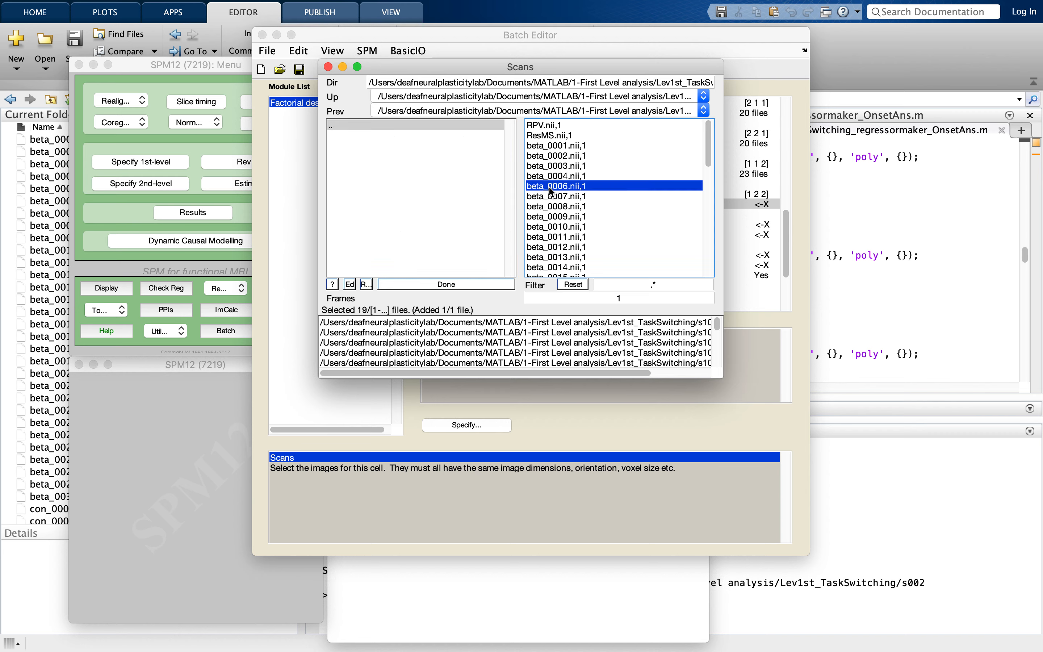
pyautogui.click(446, 123)
pyautogui.scroll(-3, 437, 217)
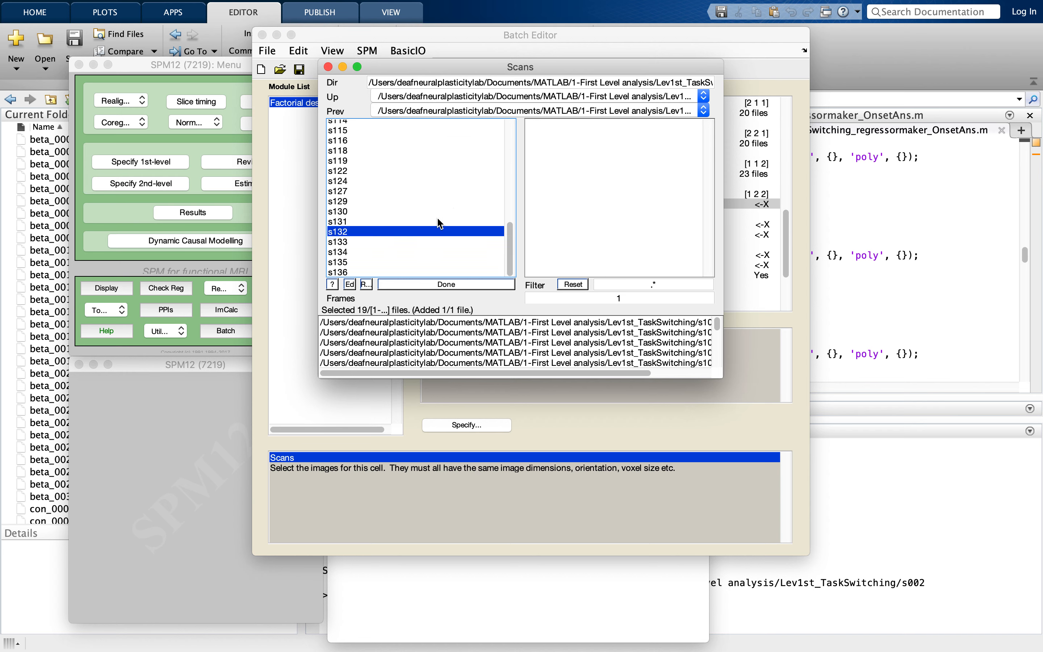
pyautogui.click(412, 241)
pyautogui.click(538, 186)
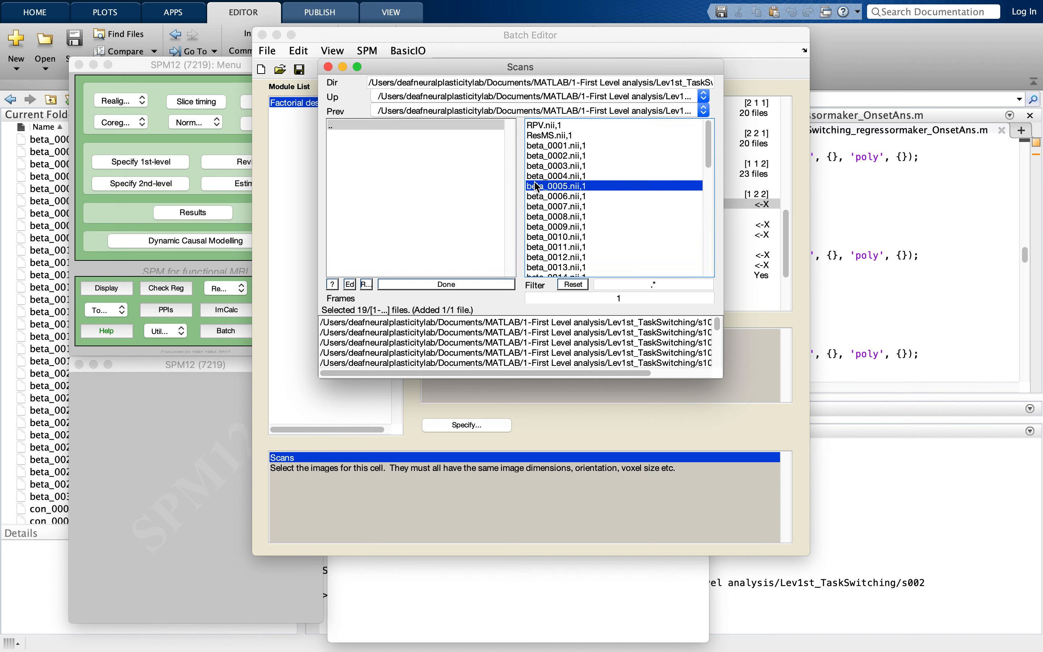
pyautogui.click(443, 125)
pyautogui.scroll(-3, 440, 223)
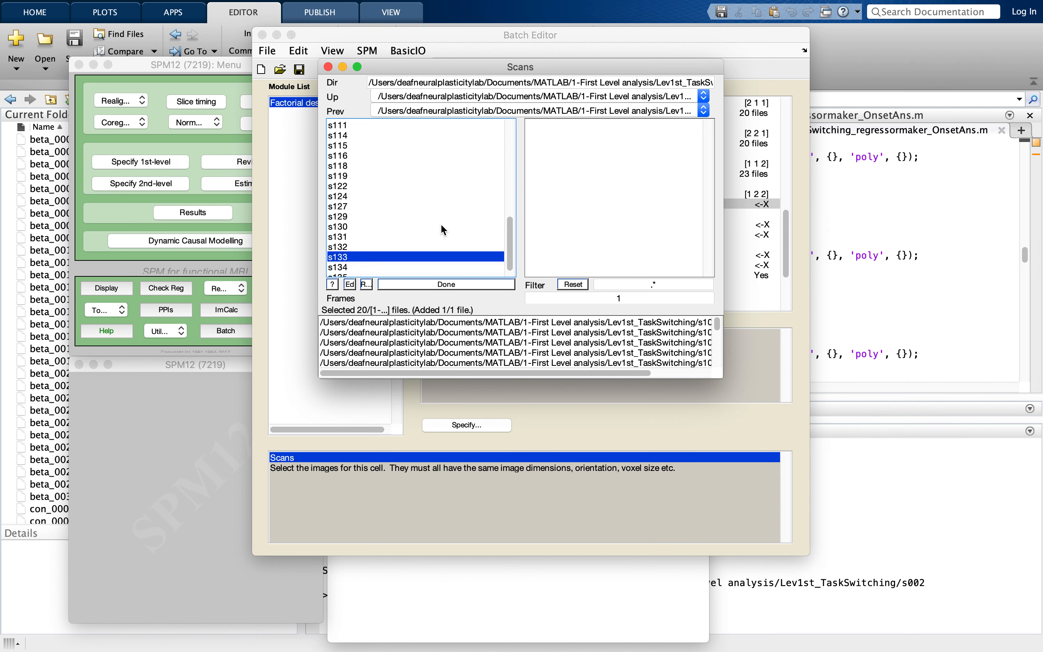
pyautogui.click(412, 250)
pyautogui.click(545, 186)
# - Add beta_0005.nii,1 from the s135 and s136 folders and confirm the [1 2 2] cell's scan selection
pyautogui.click(457, 124)
pyautogui.scroll(-2, 420, 230)
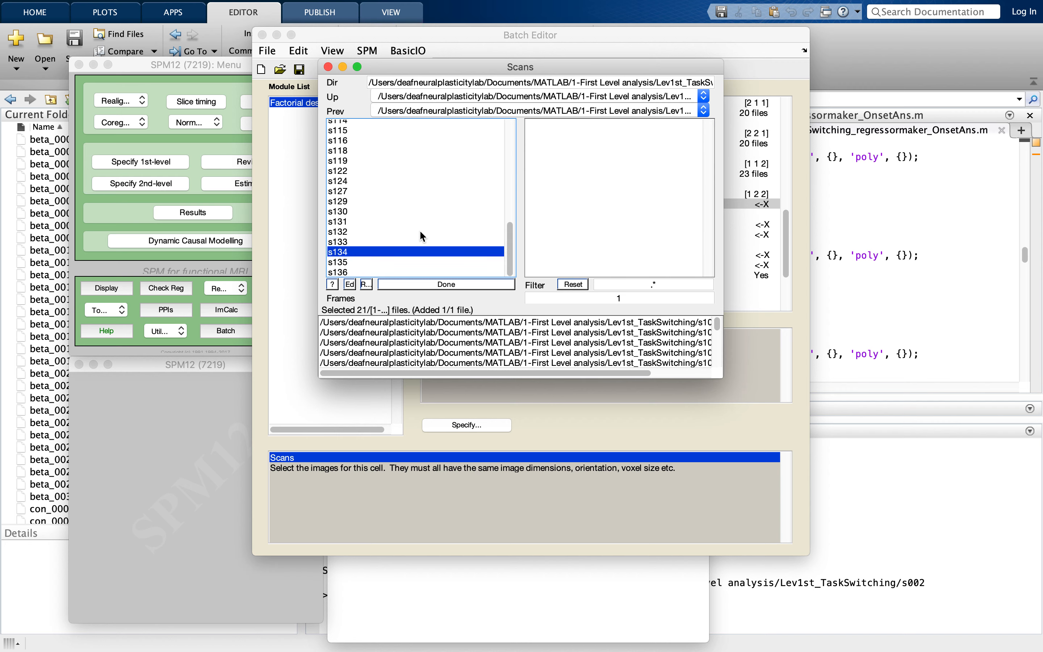
pyautogui.click(411, 262)
pyautogui.click(556, 186)
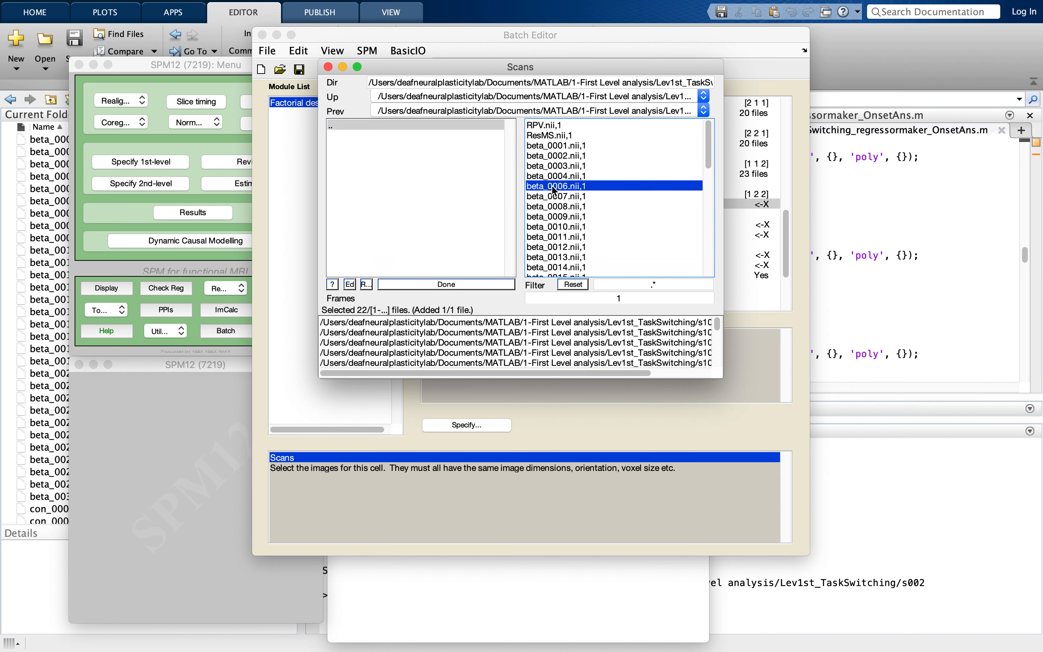
pyautogui.click(429, 123)
pyautogui.click(422, 271)
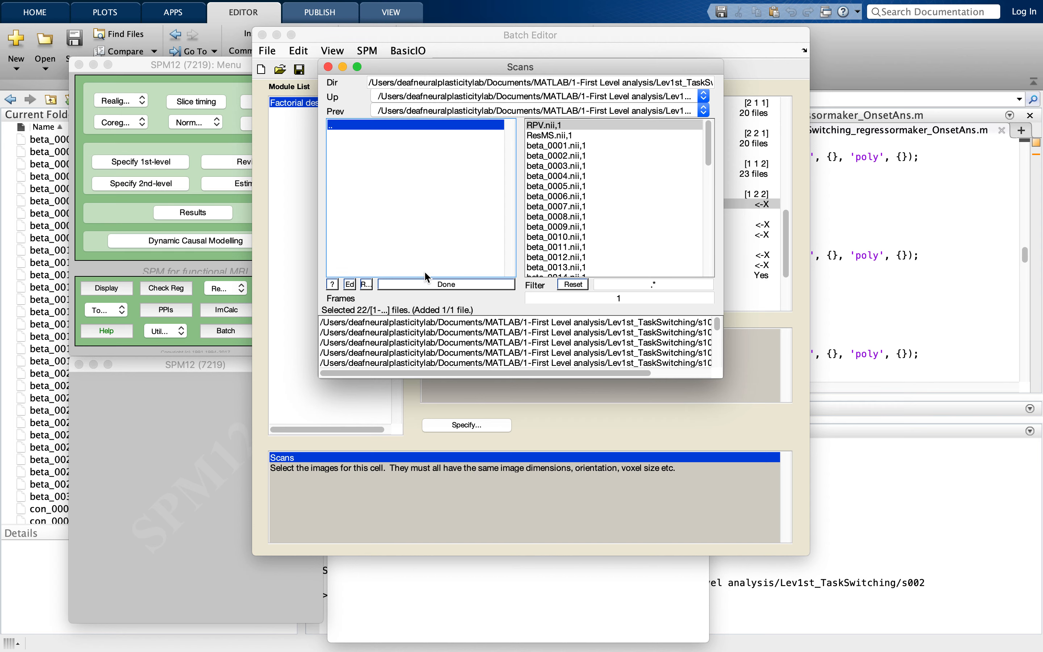
pyautogui.click(543, 186)
pyautogui.click(489, 282)
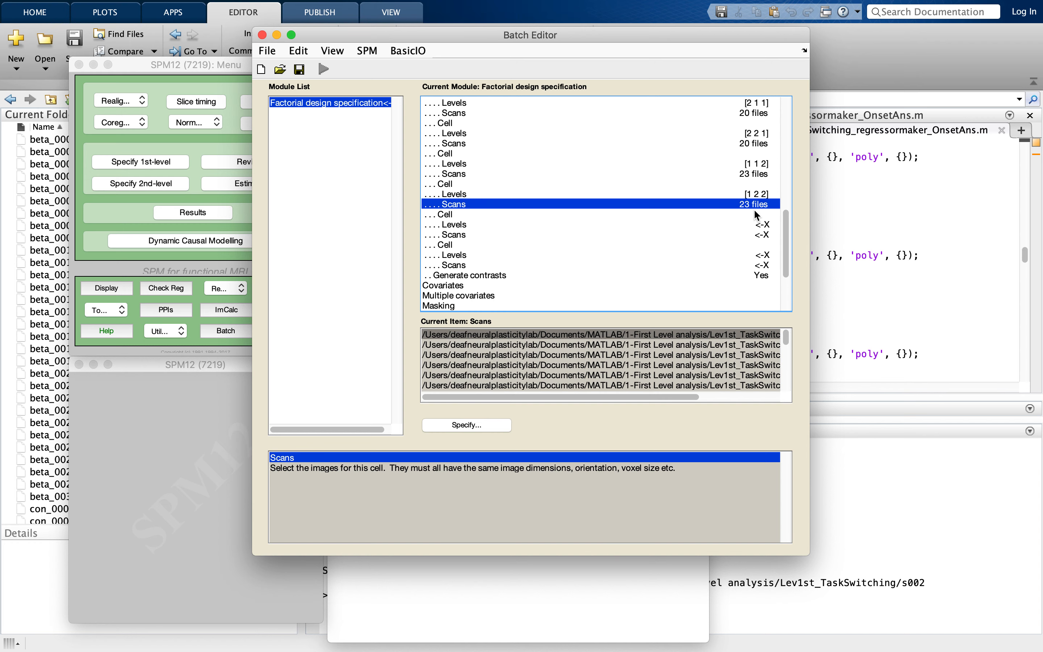
# - Set the levels of the next undefined cell, following the [1 2 2] cell, to 2 1 2
pyautogui.click(618, 225)
pyautogui.click(490, 425)
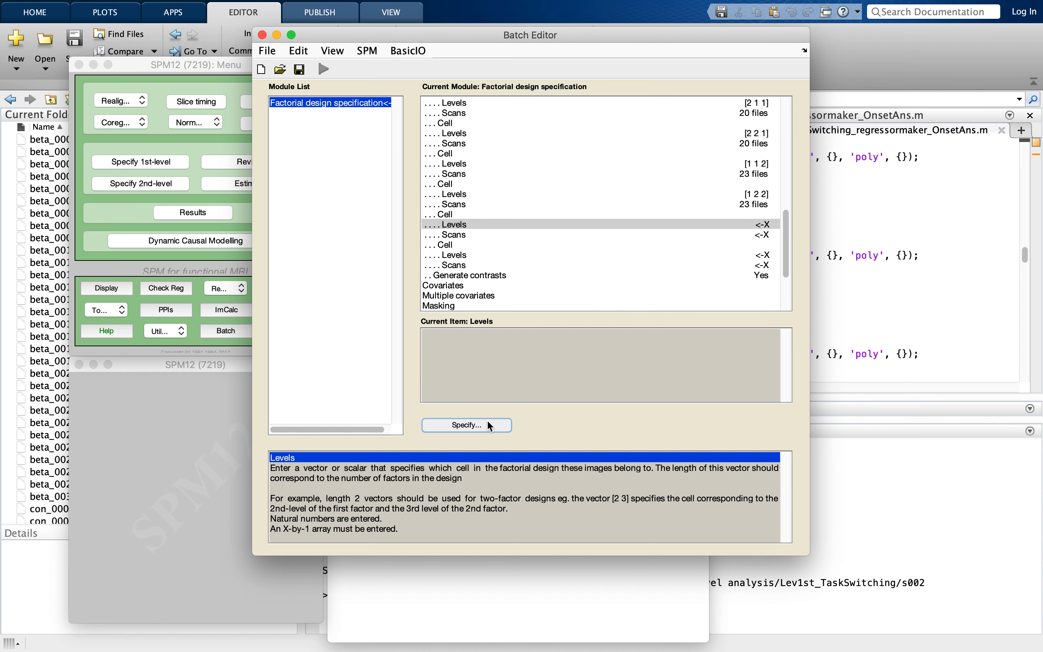
pyautogui.write('2')
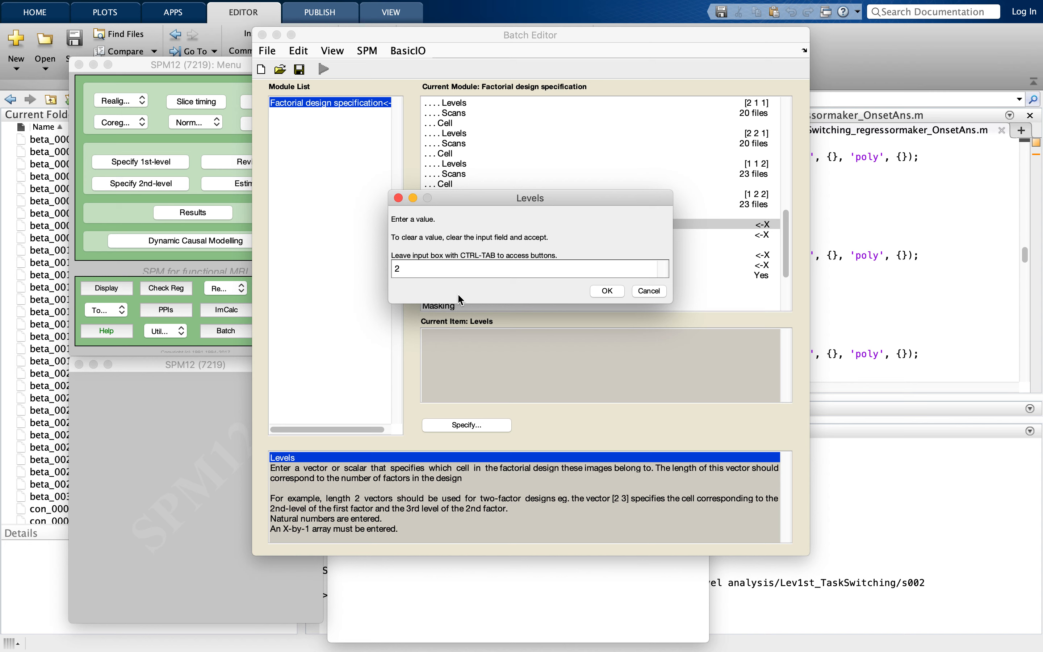
pyautogui.write('1 2')
pyautogui.click(607, 291)
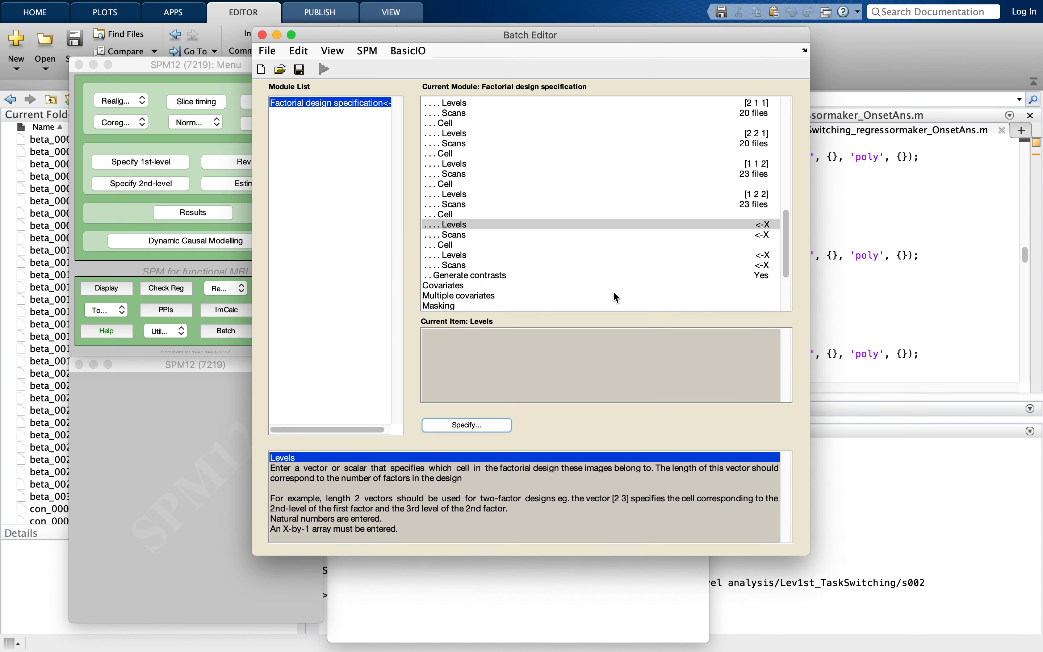
# - Start the [2 1 2] cell's scan selection with beta_0002.nii,1 from the s101 folder
pyautogui.click(573, 234)
pyautogui.click(460, 424)
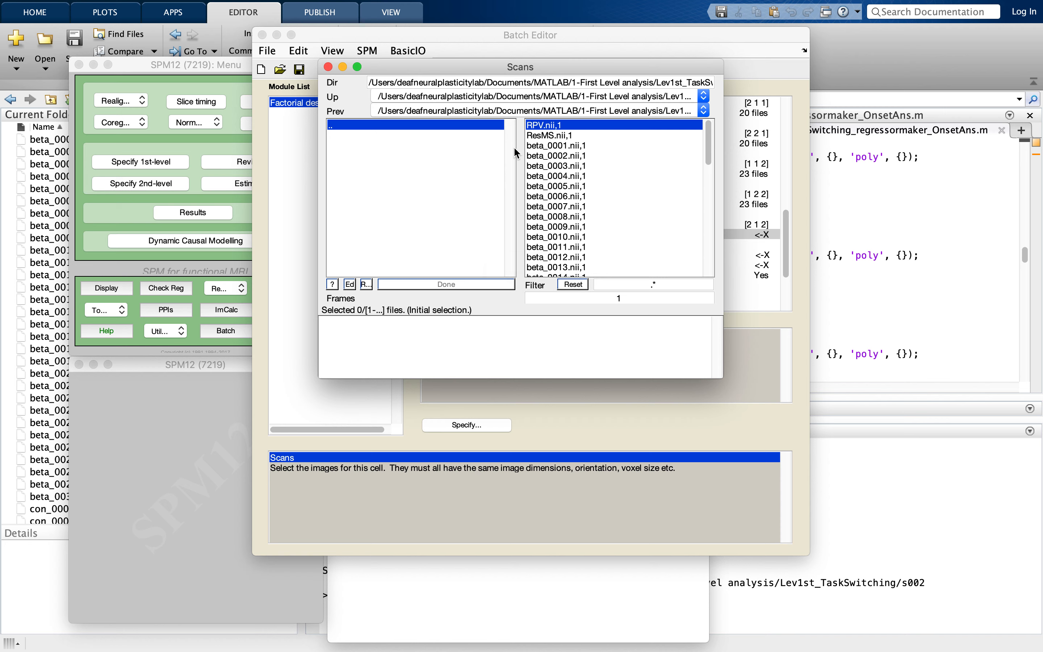
pyautogui.doubleClick(469, 125)
pyautogui.scroll(-3, 397, 254)
pyautogui.scroll(-2, 397, 252)
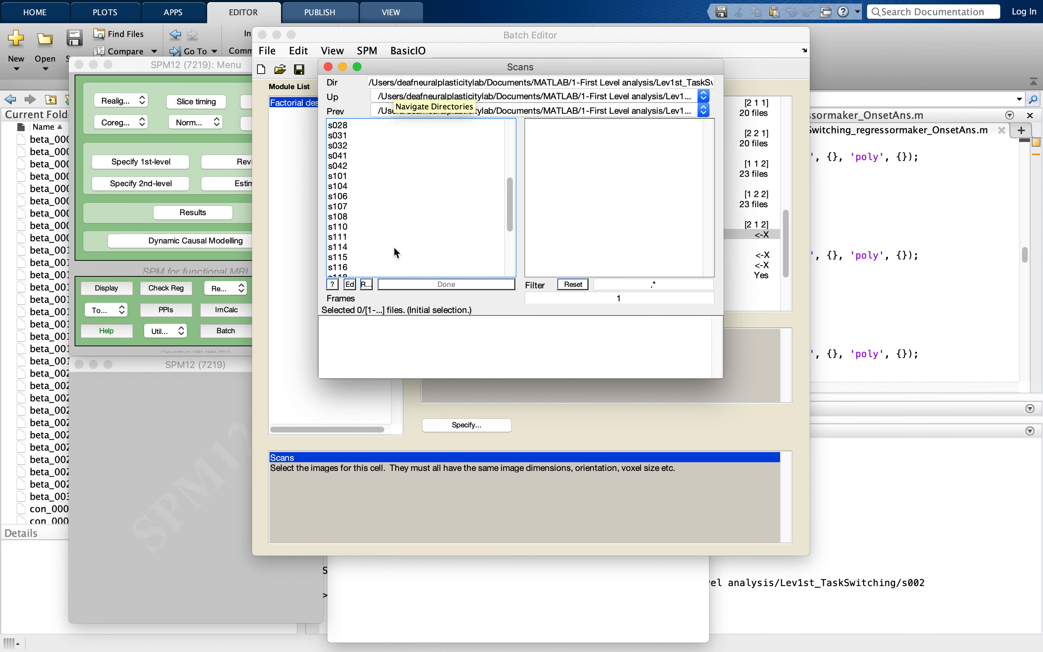
pyautogui.doubleClick(352, 175)
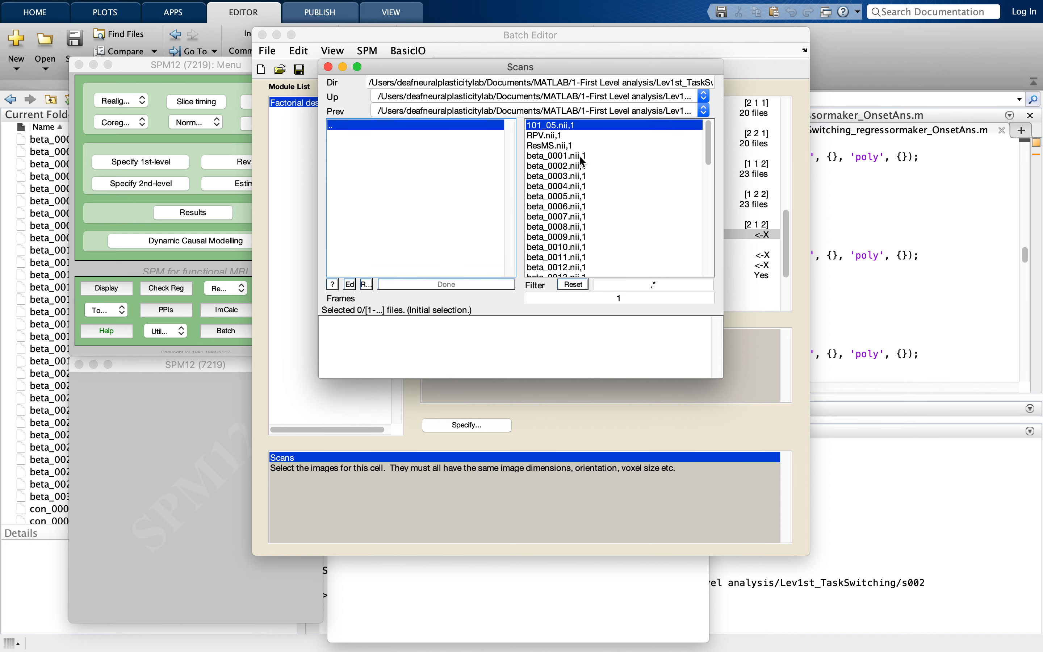
pyautogui.click(576, 157)
pyautogui.click(535, 323)
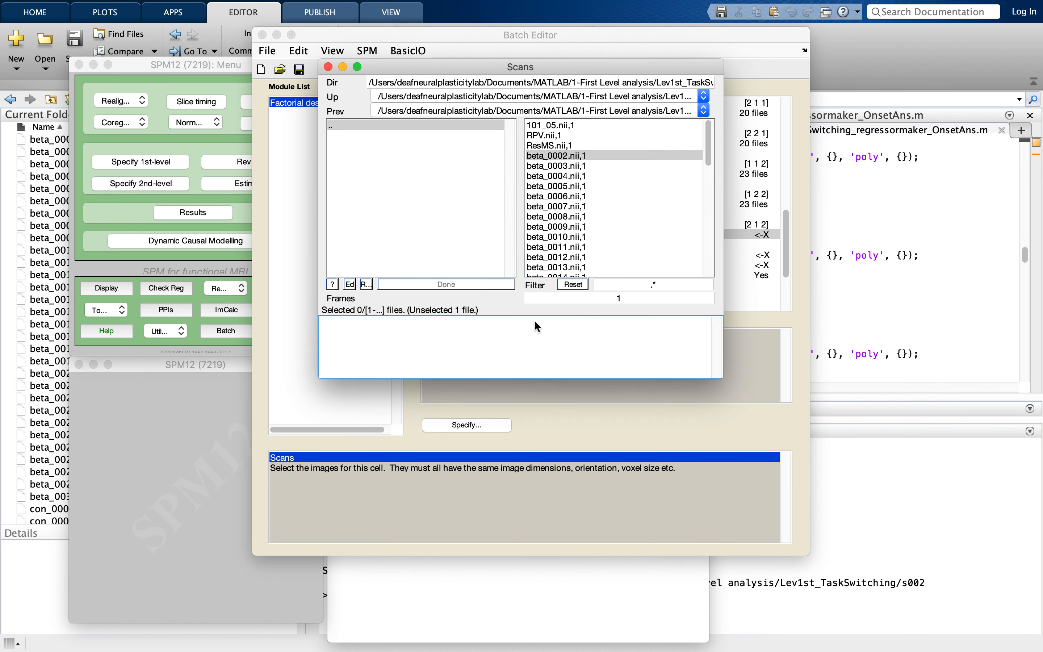
pyautogui.click(554, 159)
# - Add beta_0002.nii,1 from the s104 and s106 folders to the [2 1 2] cell's scans
pyautogui.doubleClick(408, 125)
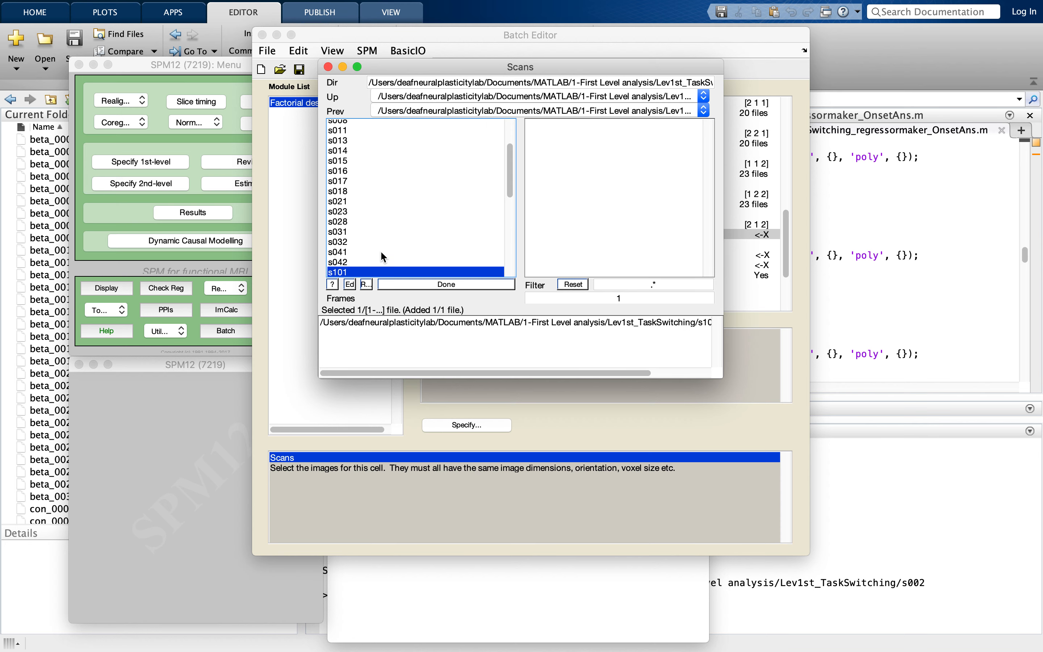
pyautogui.scroll(-3, 381, 254)
pyautogui.doubleClick(359, 196)
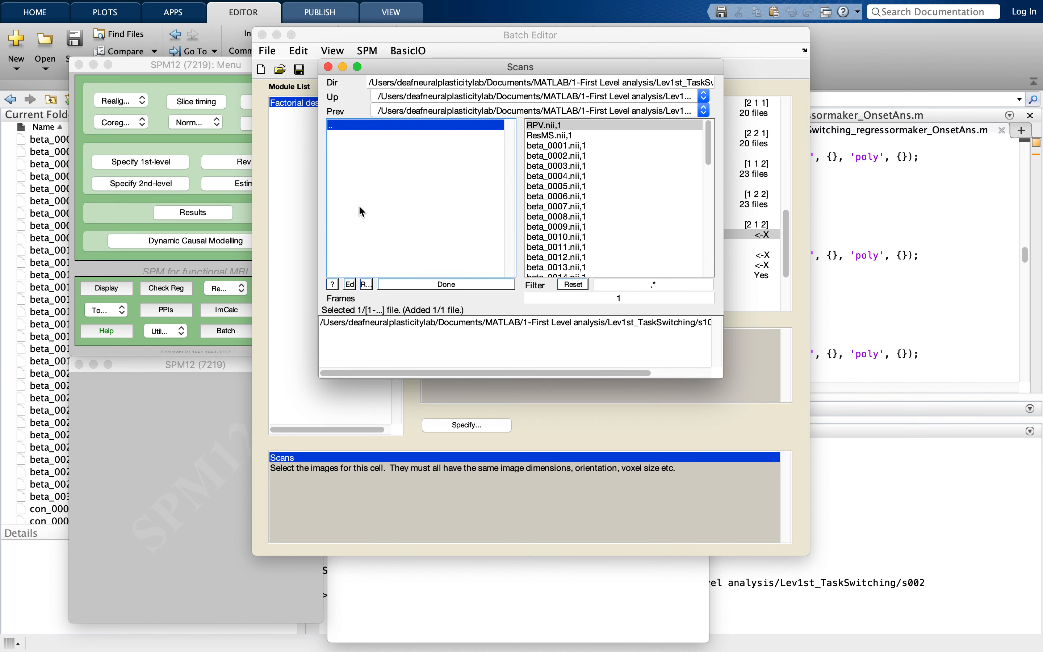
pyautogui.click(556, 156)
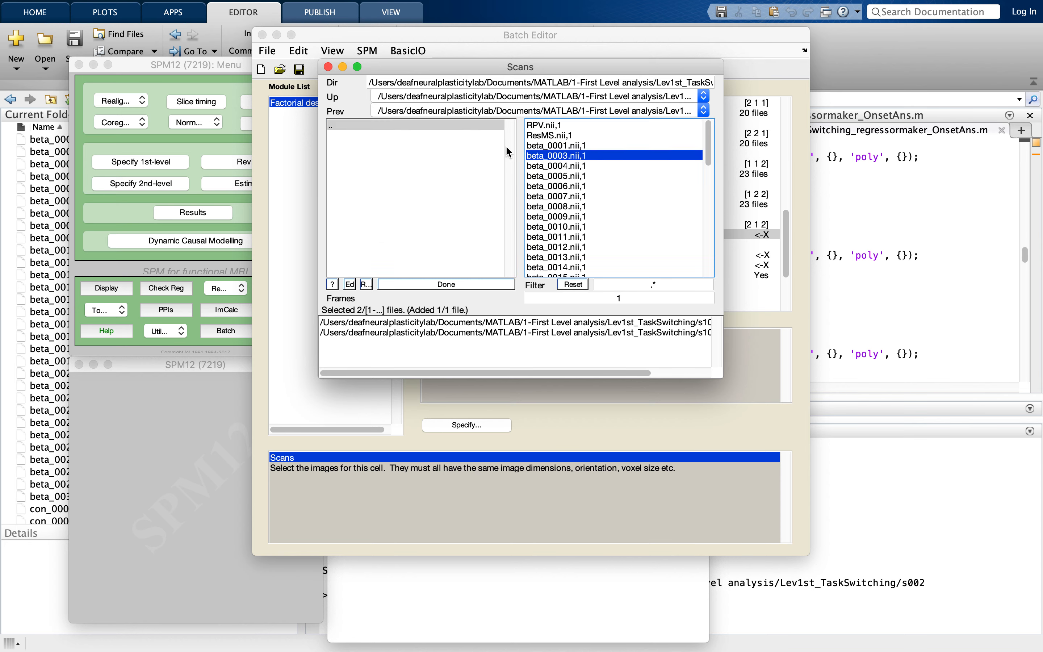
pyautogui.doubleClick(466, 126)
pyautogui.scroll(-3, 467, 255)
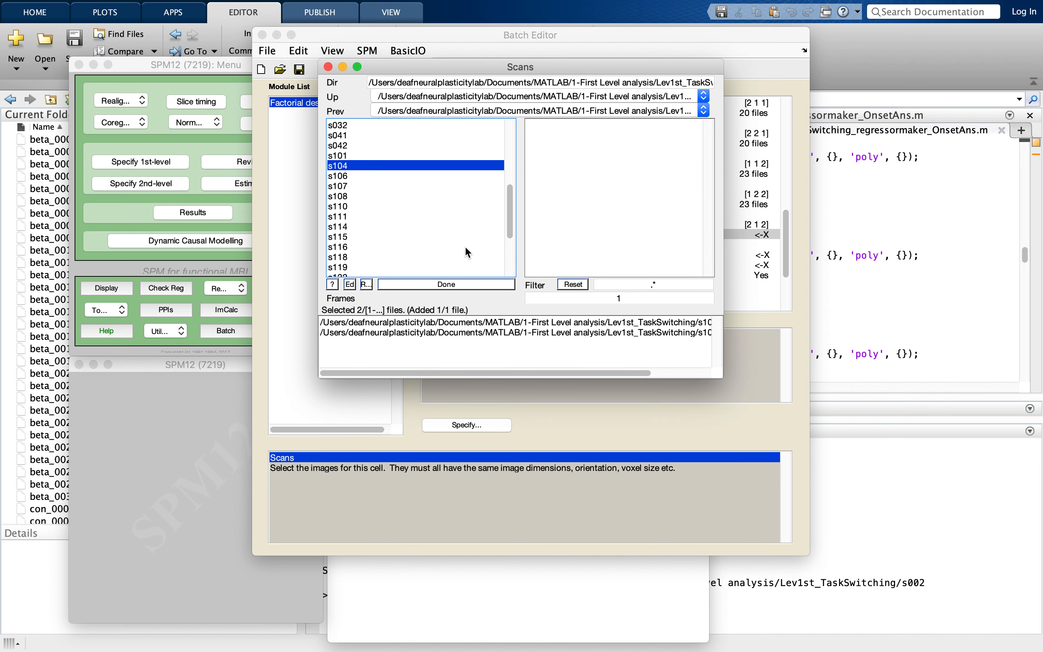
pyautogui.doubleClick(420, 185)
pyautogui.click(563, 151)
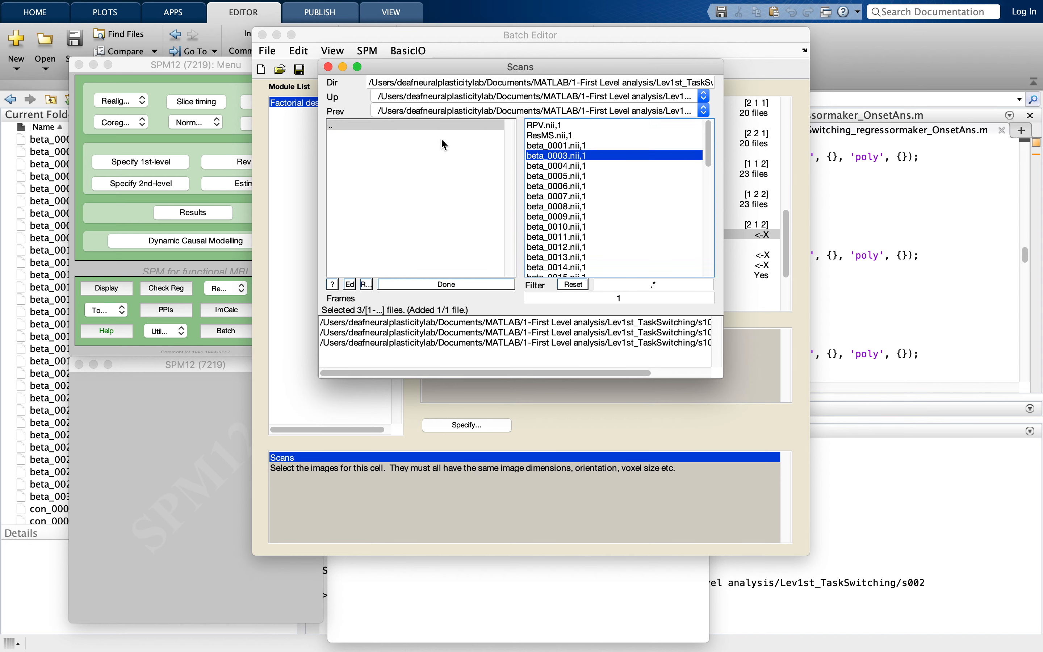
# - Add beta_0002.nii,1 from the s107 and s108 folders to the [2 1 2] cell's scans
pyautogui.doubleClick(404, 125)
pyautogui.scroll(-3, 392, 216)
pyautogui.click(375, 196)
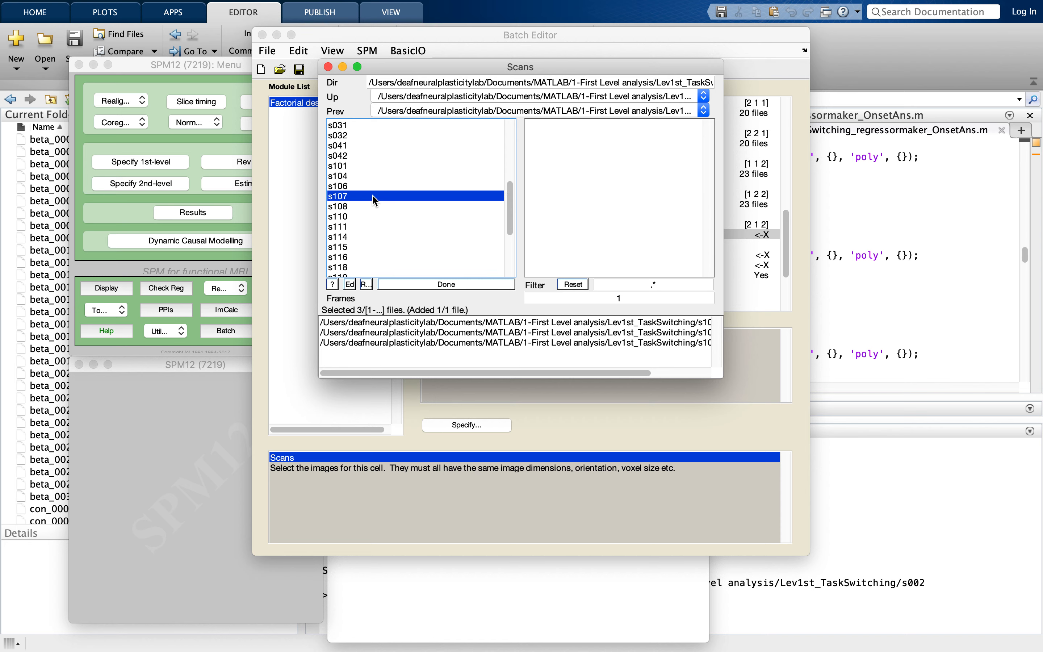
pyautogui.doubleClick(375, 197)
pyautogui.click(558, 155)
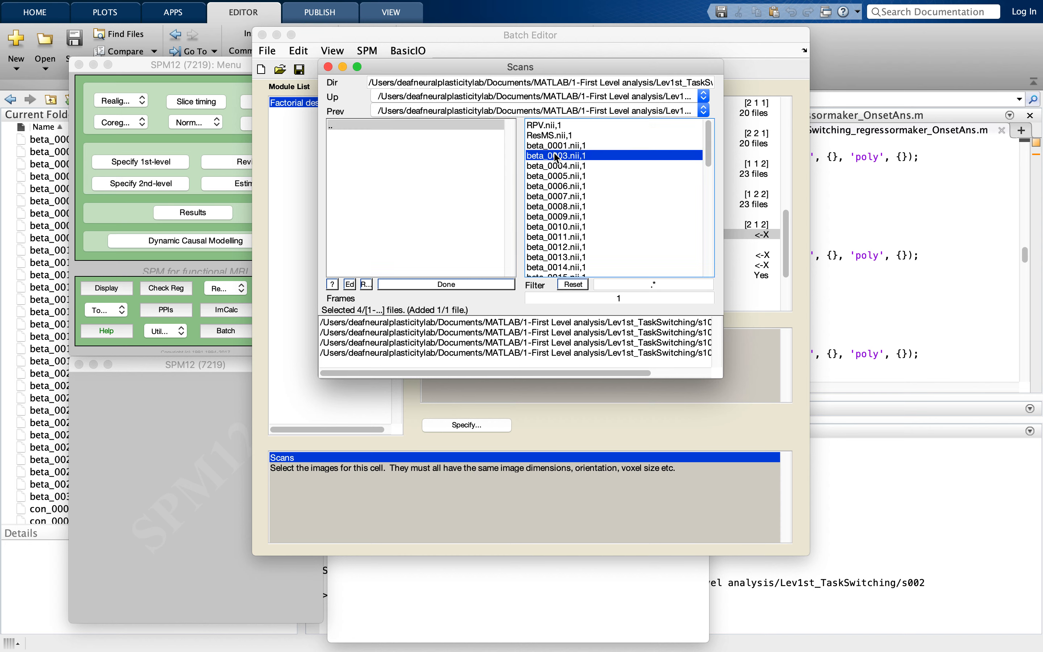
pyautogui.doubleClick(426, 124)
pyautogui.scroll(-3, 428, 222)
pyautogui.doubleClick(397, 186)
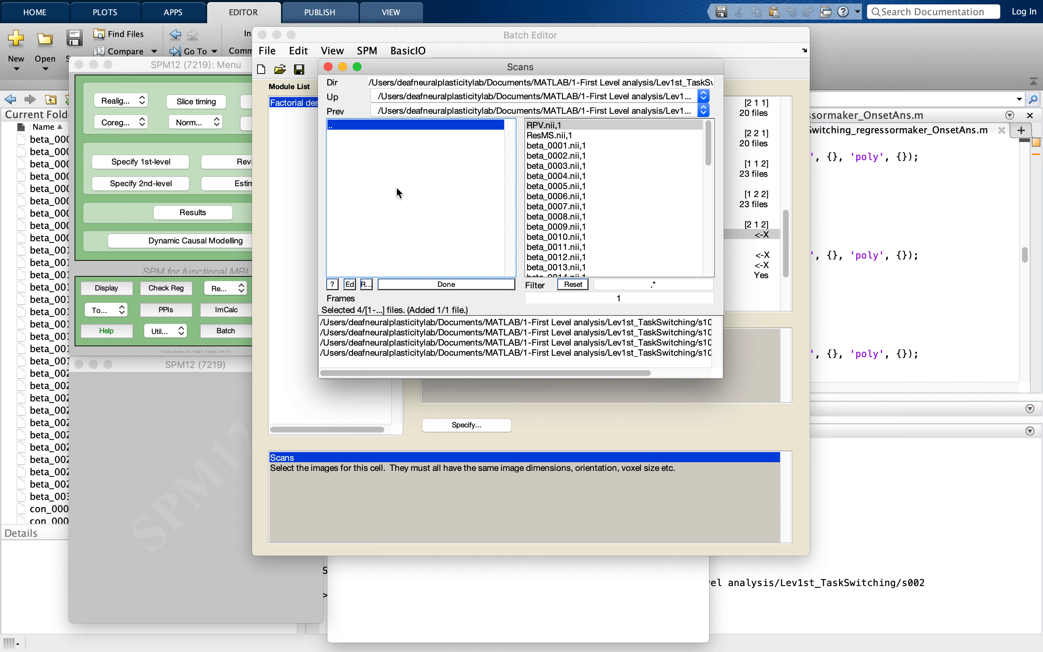
pyautogui.click(539, 158)
# - Add beta_0002.nii,1 from the s110 and s111 folders to the [2 1 2] cell's scans
pyautogui.doubleClick(444, 127)
pyautogui.scroll(-3, 435, 224)
pyautogui.doubleClick(419, 197)
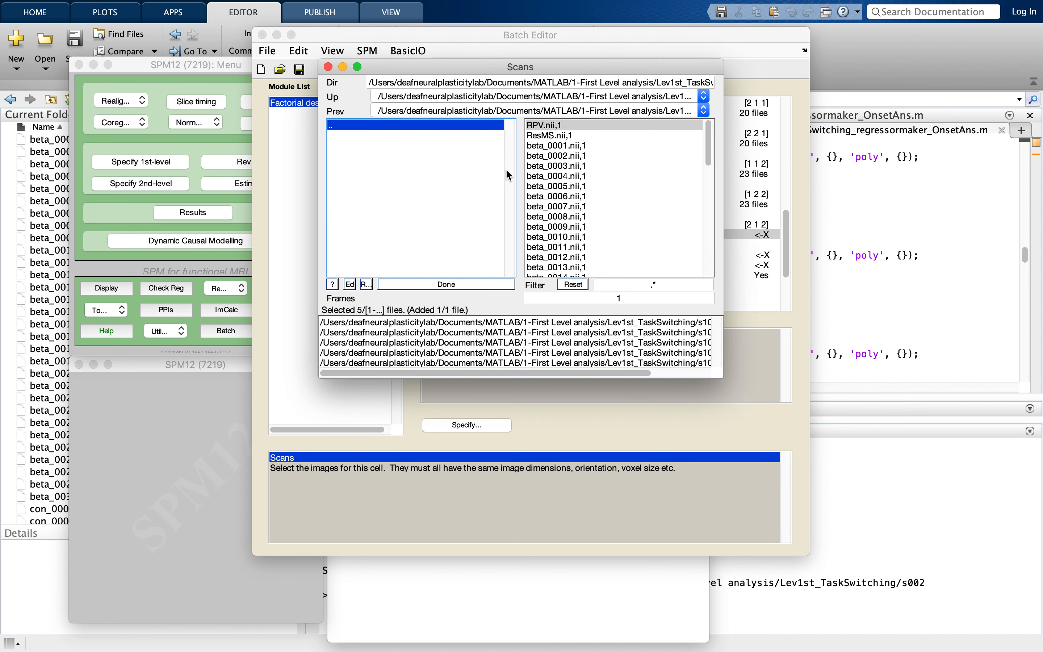
pyautogui.click(566, 158)
pyautogui.doubleClick(459, 126)
pyautogui.scroll(-5, 444, 214)
pyautogui.click(424, 175)
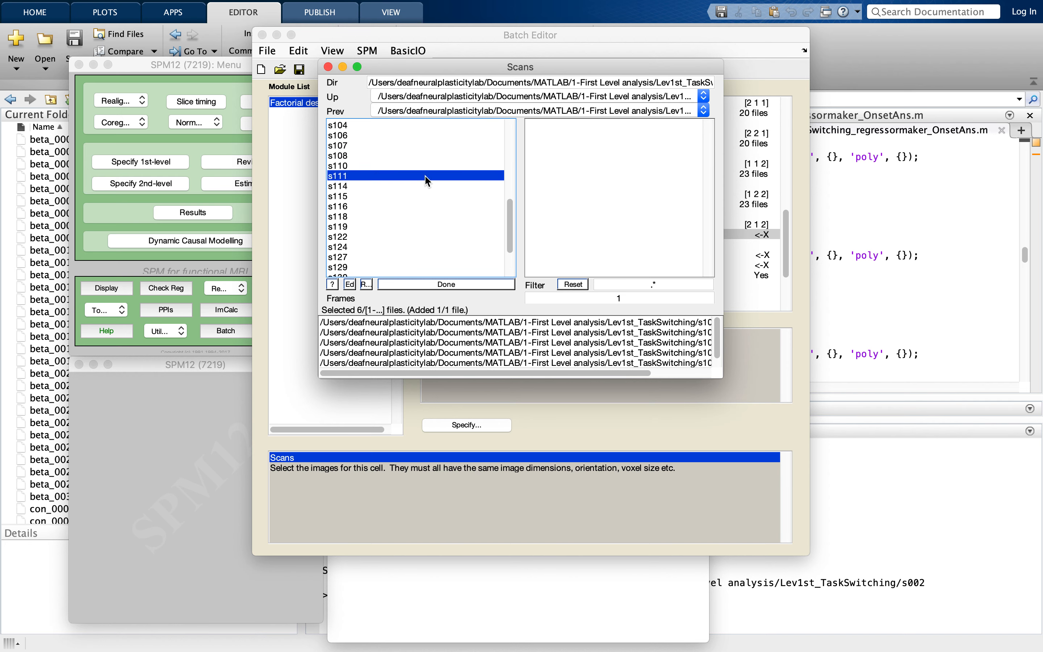
pyautogui.doubleClick(426, 176)
pyautogui.click(568, 156)
# - Add beta_0002.nii,1 from the s114 and s115 folders to the [2 1 2] cell's scans
pyautogui.doubleClick(406, 125)
pyautogui.scroll(-5, 411, 208)
pyautogui.doubleClick(383, 163)
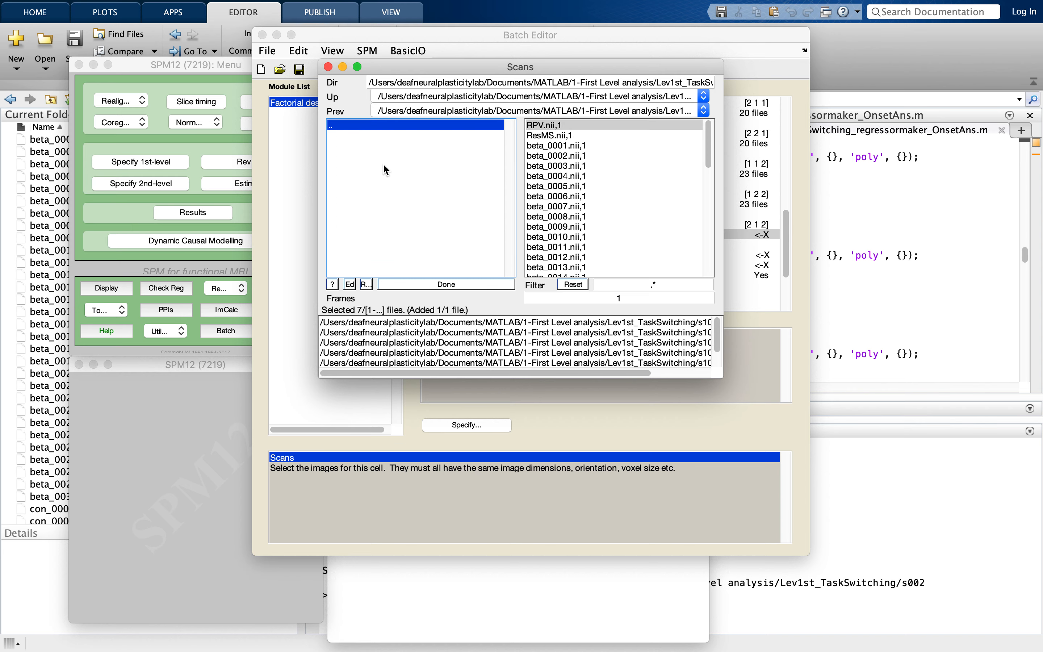
pyautogui.click(556, 155)
pyautogui.doubleClick(423, 126)
pyautogui.scroll(-6, 413, 210)
pyautogui.click(390, 147)
pyautogui.doubleClick(391, 147)
pyautogui.click(555, 156)
# - Add beta_0002.nii,1 from the s116 and s118 folders to the [2 1 2] cell's scans
pyautogui.click(460, 126)
pyautogui.doubleClick(458, 125)
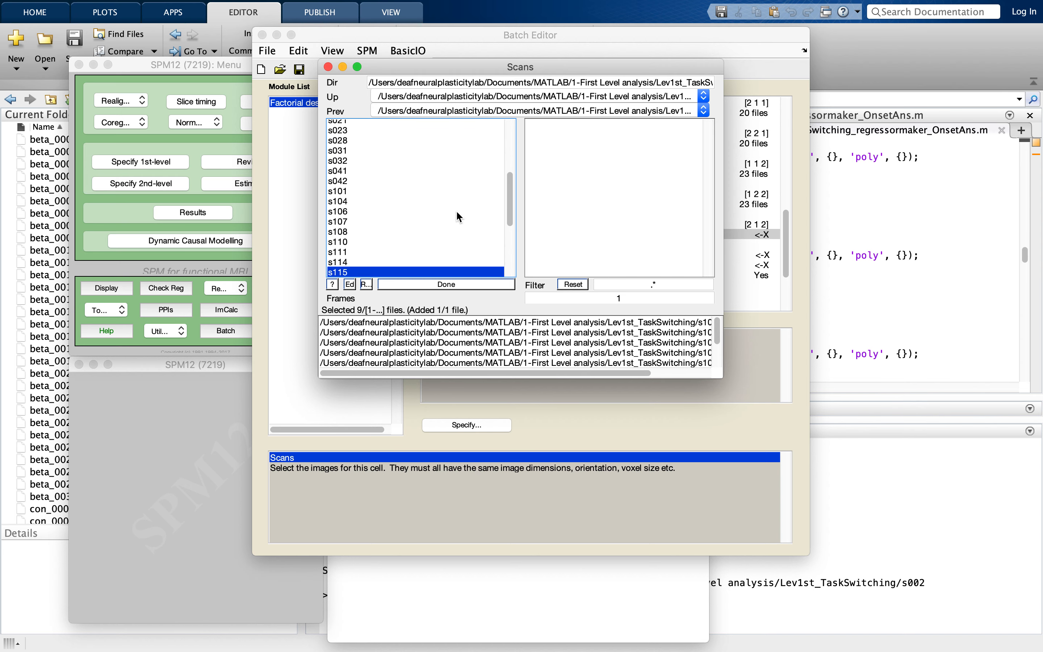
pyautogui.scroll(-6, 456, 210)
pyautogui.doubleClick(428, 146)
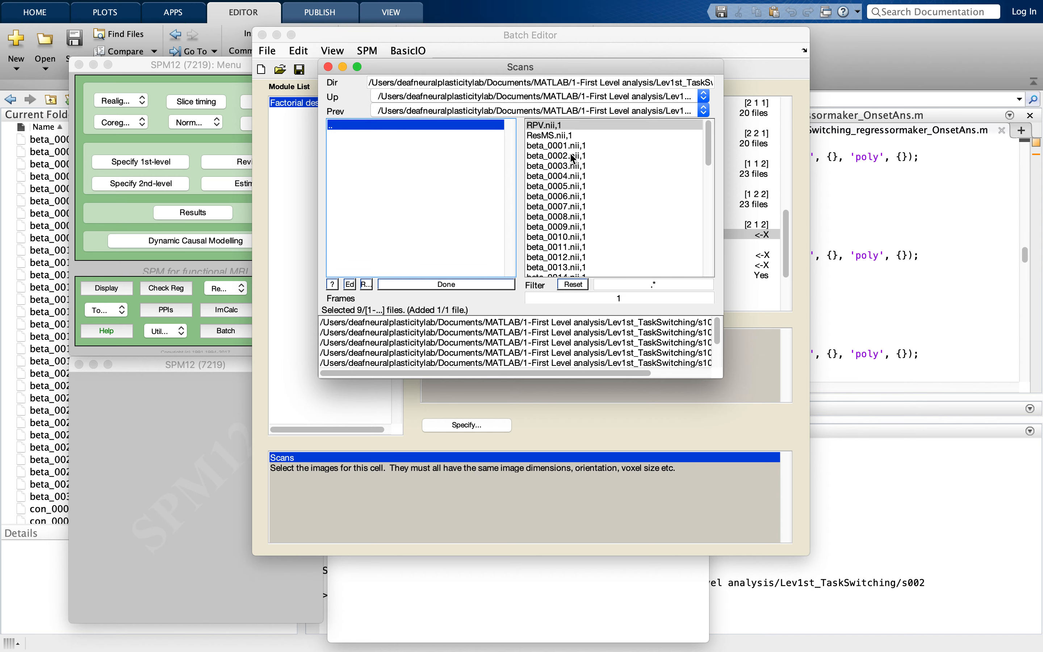
pyautogui.click(560, 156)
pyautogui.click(458, 125)
pyautogui.doubleClick(458, 125)
pyautogui.scroll(-3, 459, 174)
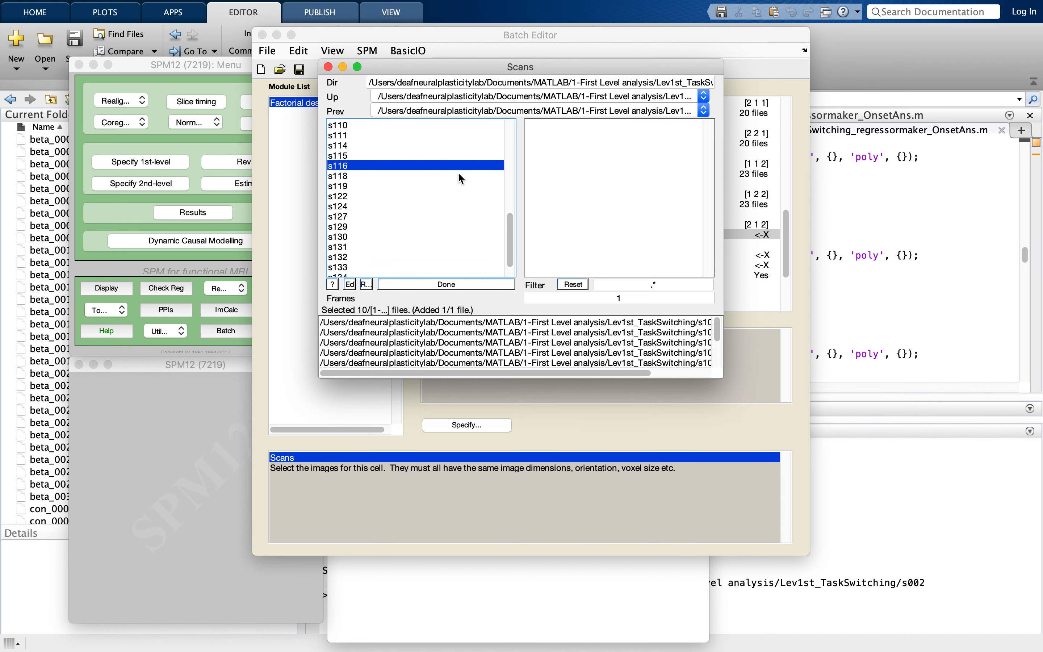
pyautogui.doubleClick(436, 167)
pyautogui.click(545, 166)
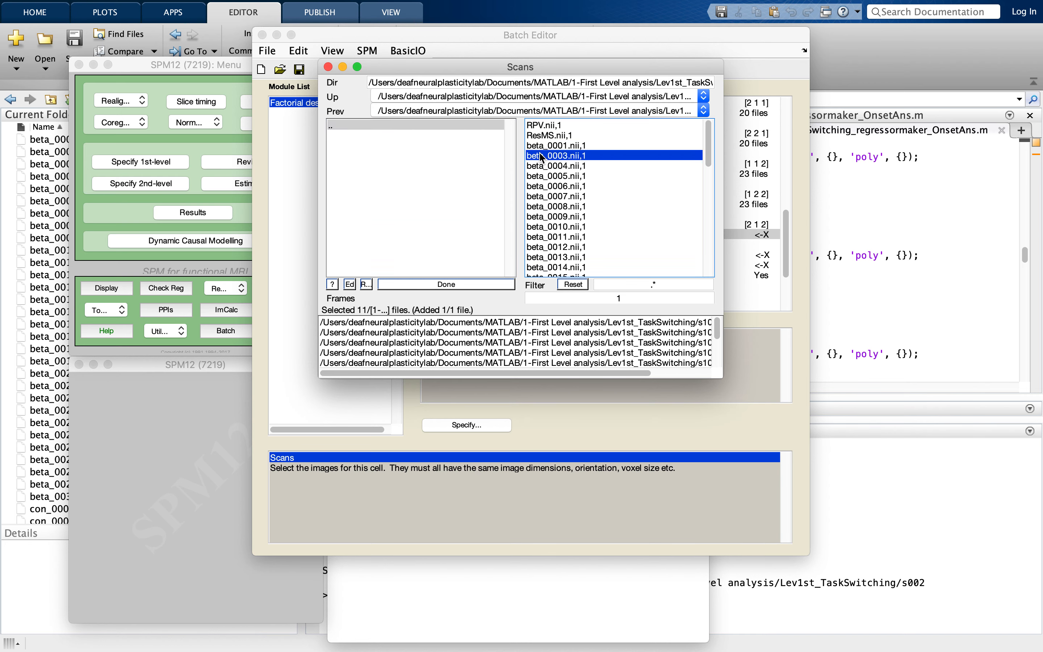
# - Add beta_0002.nii,1 from the s119 and s122 folders to the [2 1 2] cell's scans
pyautogui.doubleClick(456, 126)
pyautogui.scroll(-3, 450, 232)
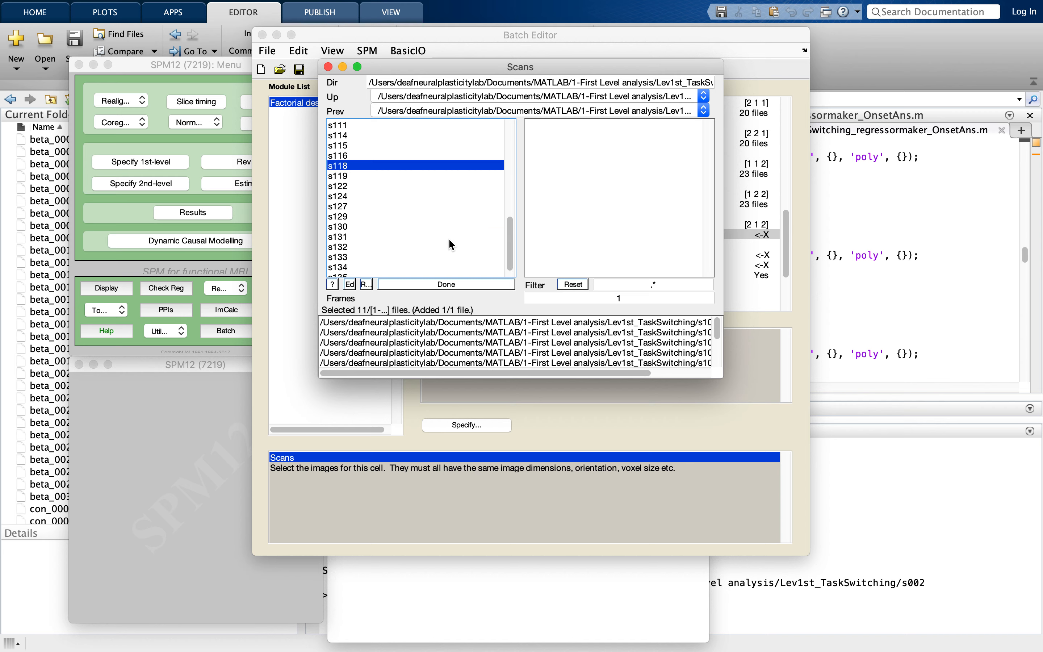
pyautogui.doubleClick(403, 175)
pyautogui.click(584, 156)
pyautogui.doubleClick(431, 125)
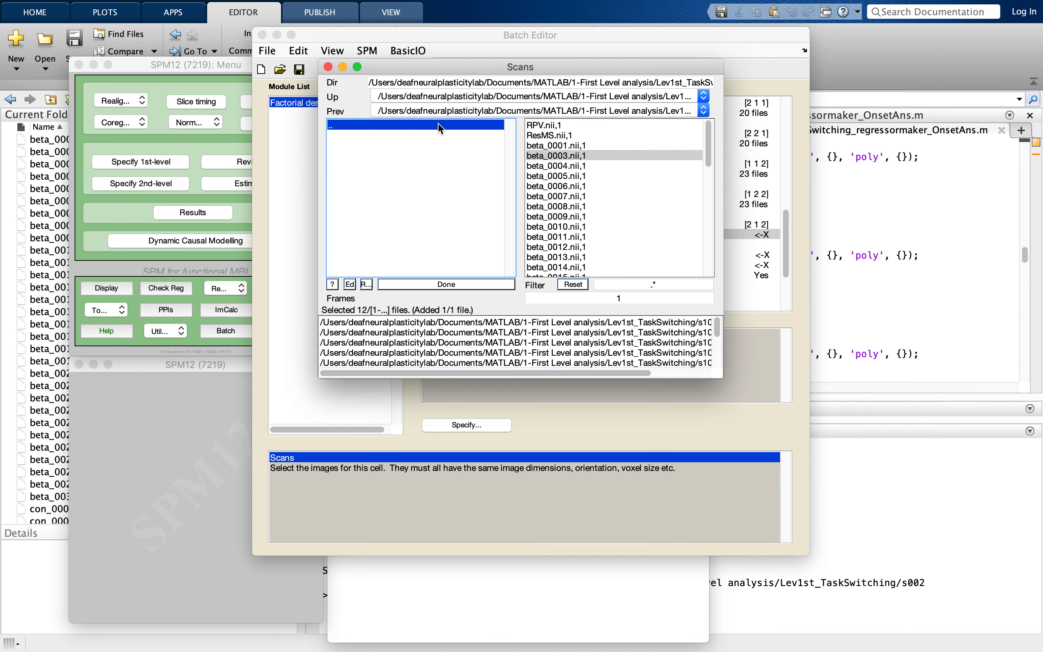
pyautogui.scroll(-3, 438, 215)
pyautogui.doubleClick(421, 172)
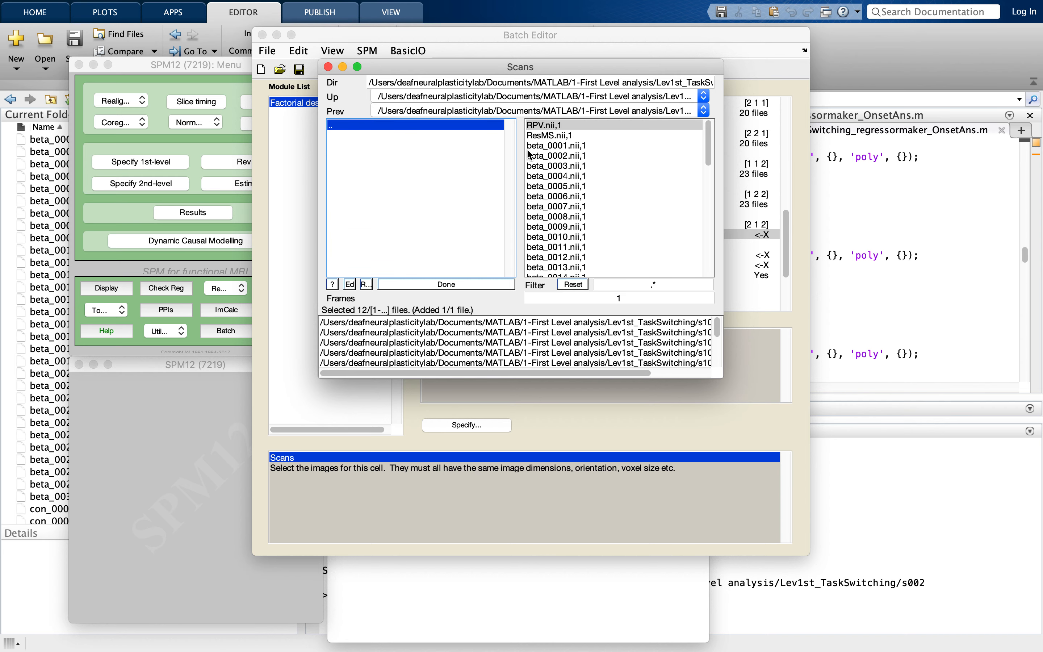
pyautogui.click(543, 155)
# - Add beta_0002.nii,1 from the s124 and s127 folders to the [2 1 2] cell's scans
pyautogui.click(461, 126)
pyautogui.doubleClick(461, 126)
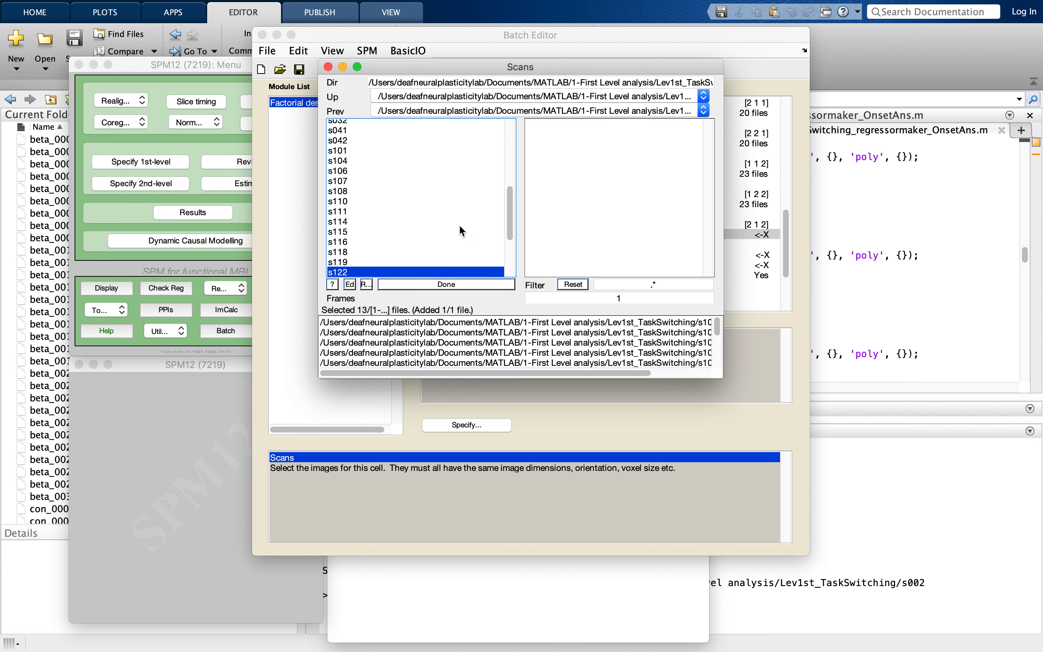
pyautogui.scroll(-3, 459, 224)
pyautogui.doubleClick(429, 185)
pyautogui.click(556, 156)
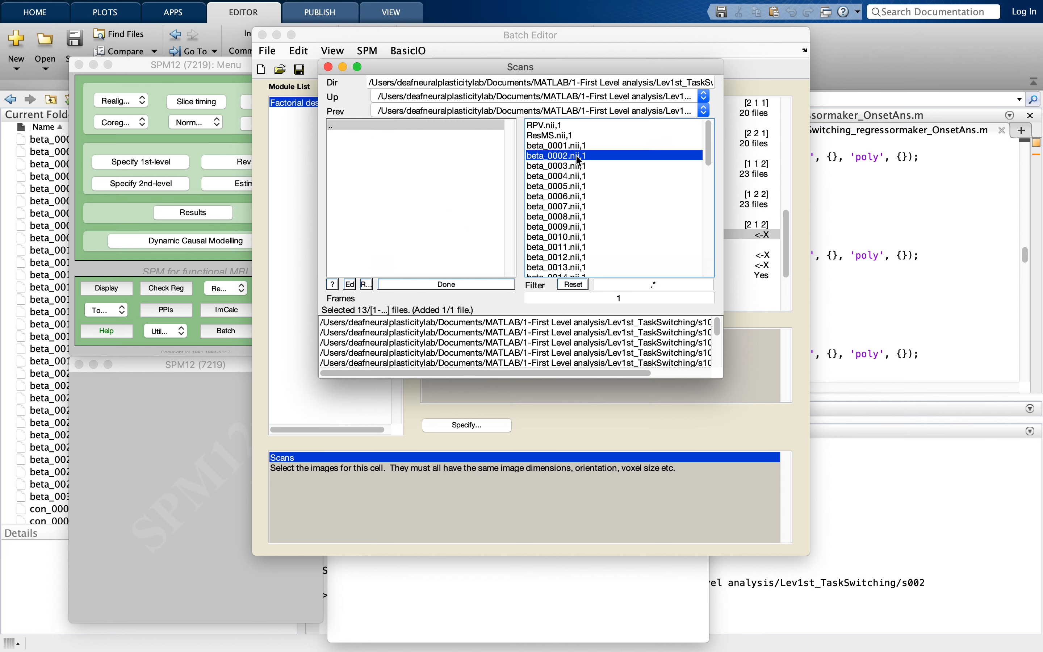
pyautogui.doubleClick(452, 125)
pyautogui.scroll(-3, 452, 181)
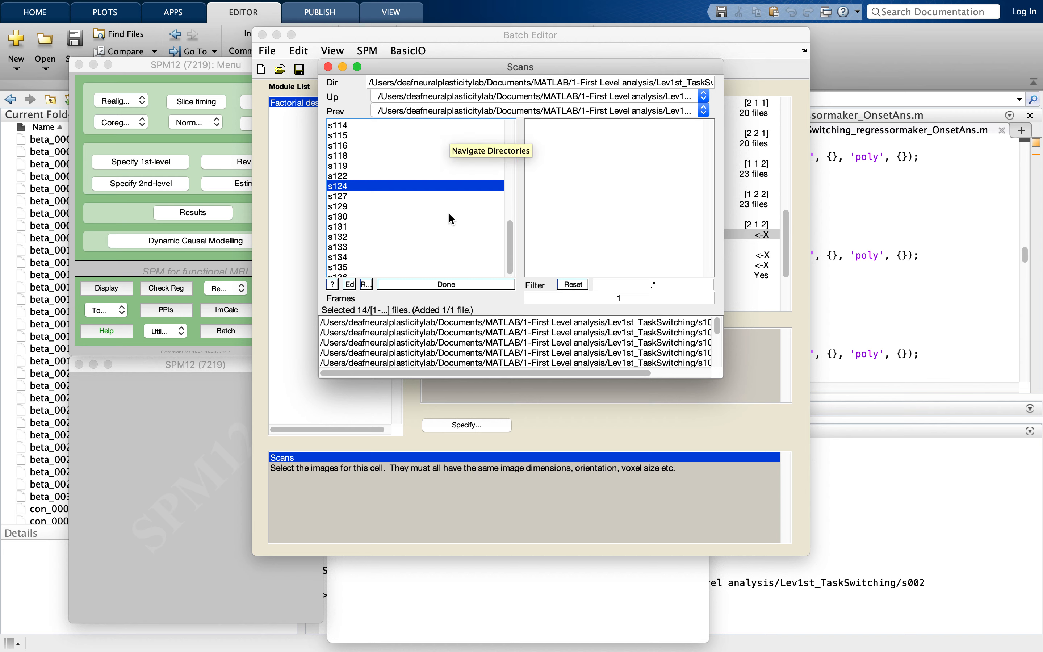
pyautogui.doubleClick(428, 192)
pyautogui.click(585, 156)
# - Add beta_0002.nii,1 from the s129 and s130 folders to the [2 1 2] cell's scans
pyautogui.doubleClick(437, 125)
pyautogui.scroll(-3, 438, 222)
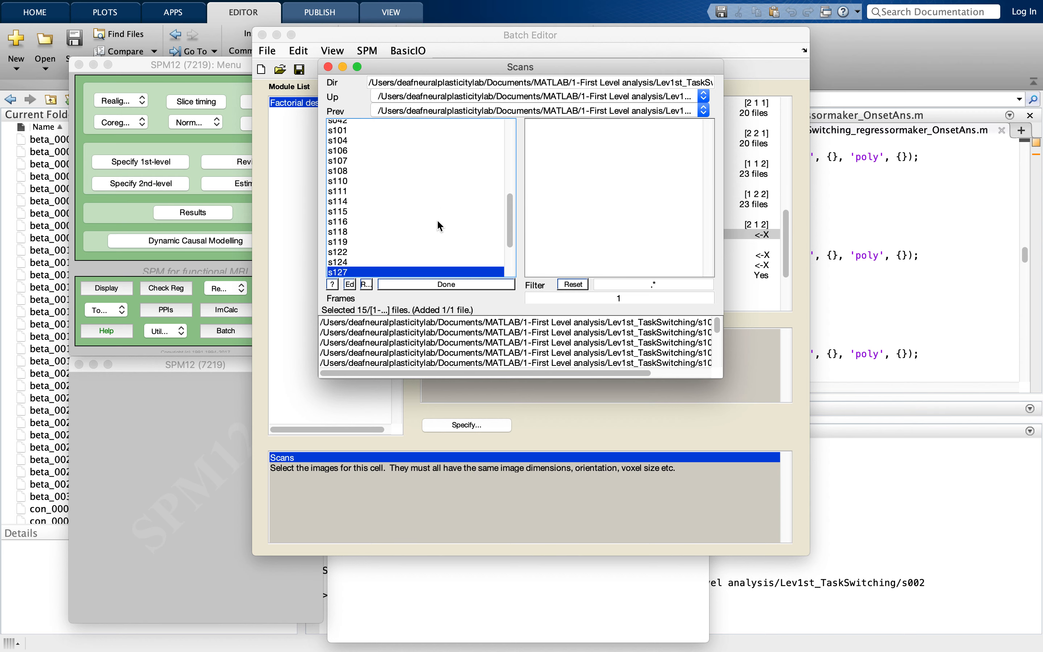
pyautogui.doubleClick(419, 205)
pyautogui.click(568, 155)
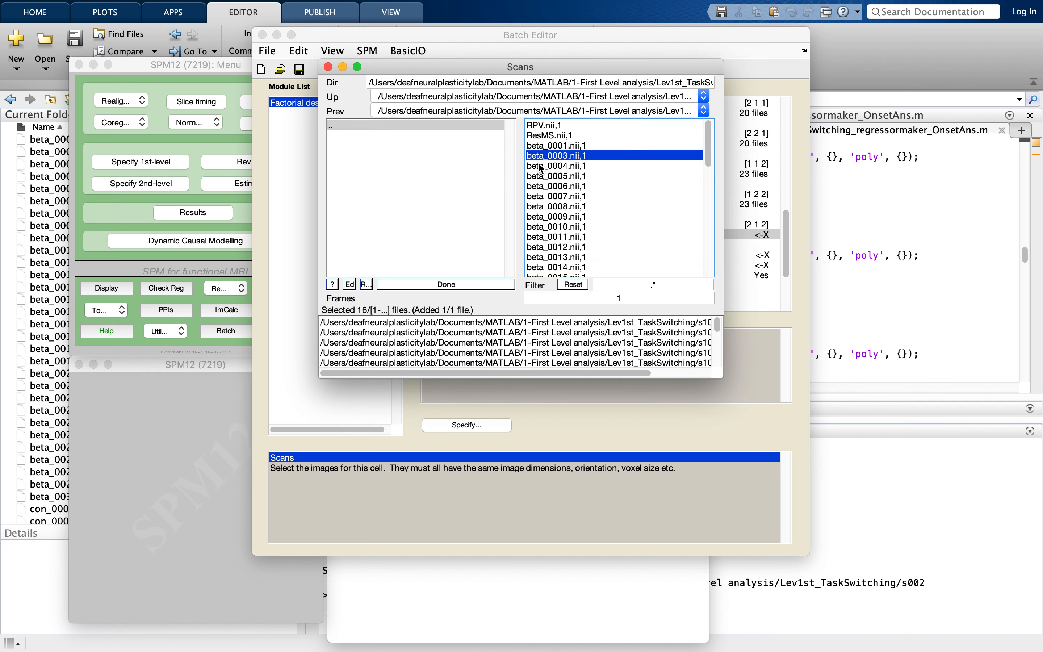
pyautogui.doubleClick(430, 124)
pyautogui.doubleClick(392, 212)
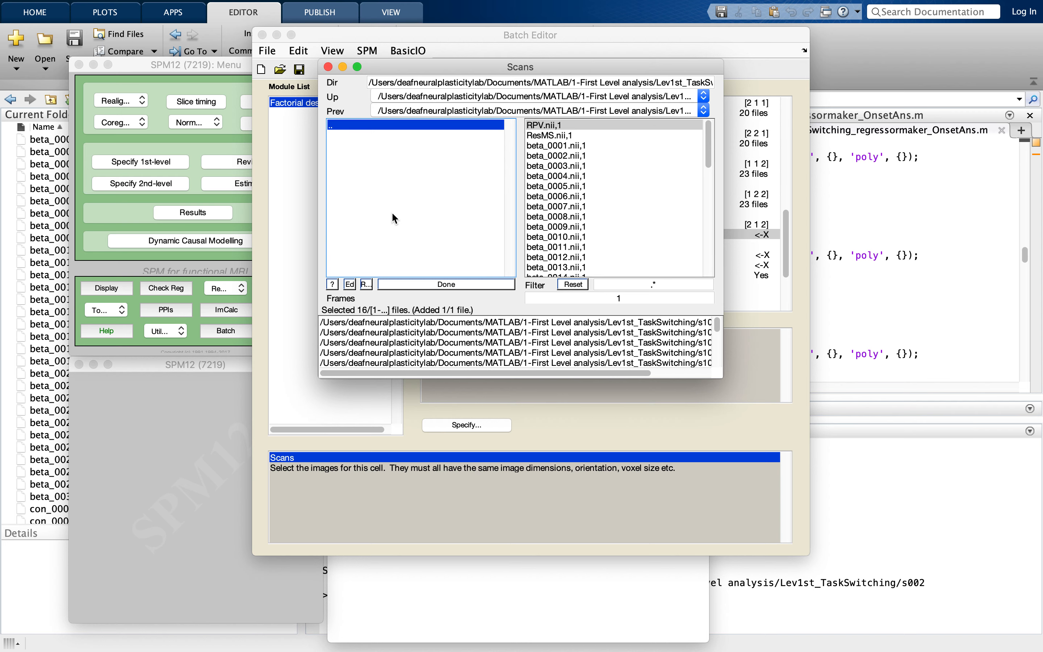
pyautogui.click(556, 155)
# - Add beta_0002.nii,1 from the s131 and s132 folders to the [2 1 2] cell's scans
pyautogui.doubleClick(429, 126)
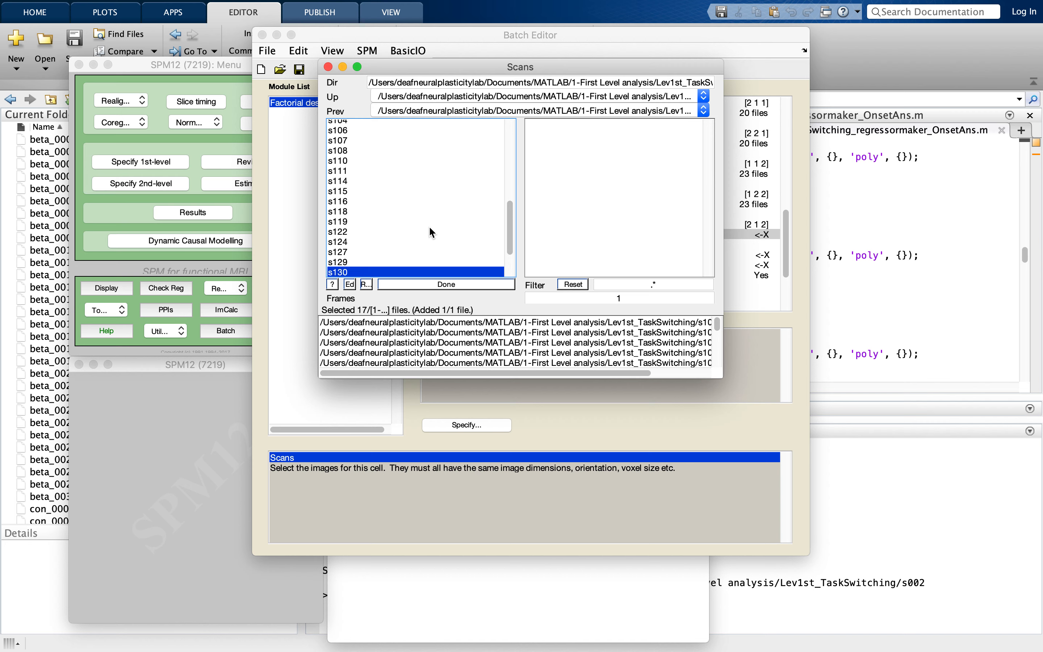
pyautogui.click(429, 225)
pyautogui.doubleClick(426, 225)
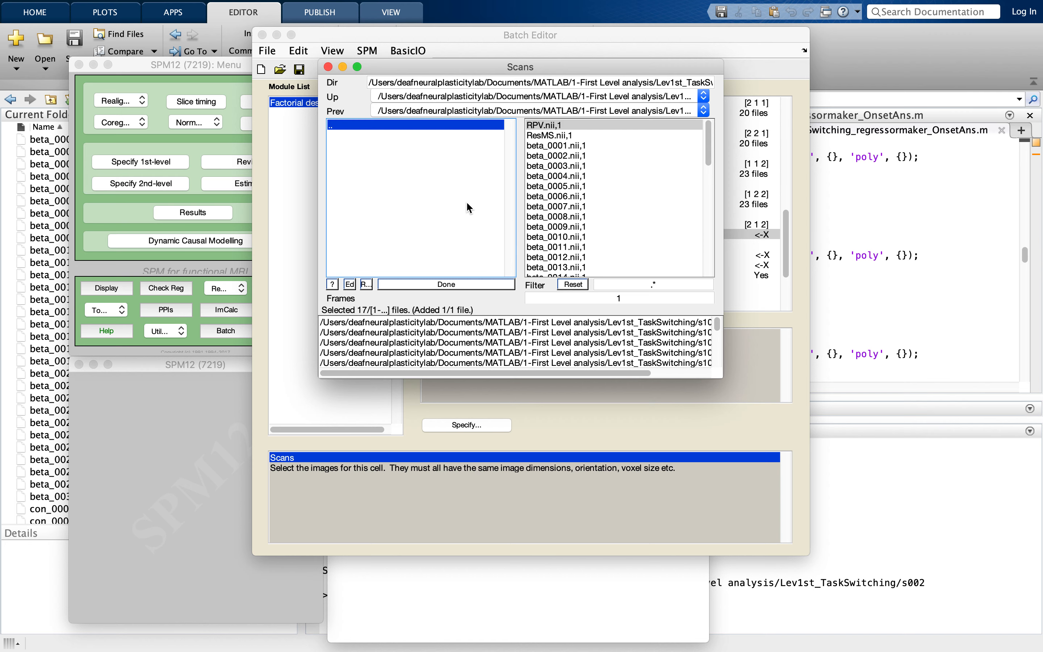
pyautogui.click(568, 153)
pyautogui.doubleClick(448, 125)
pyautogui.click(445, 224)
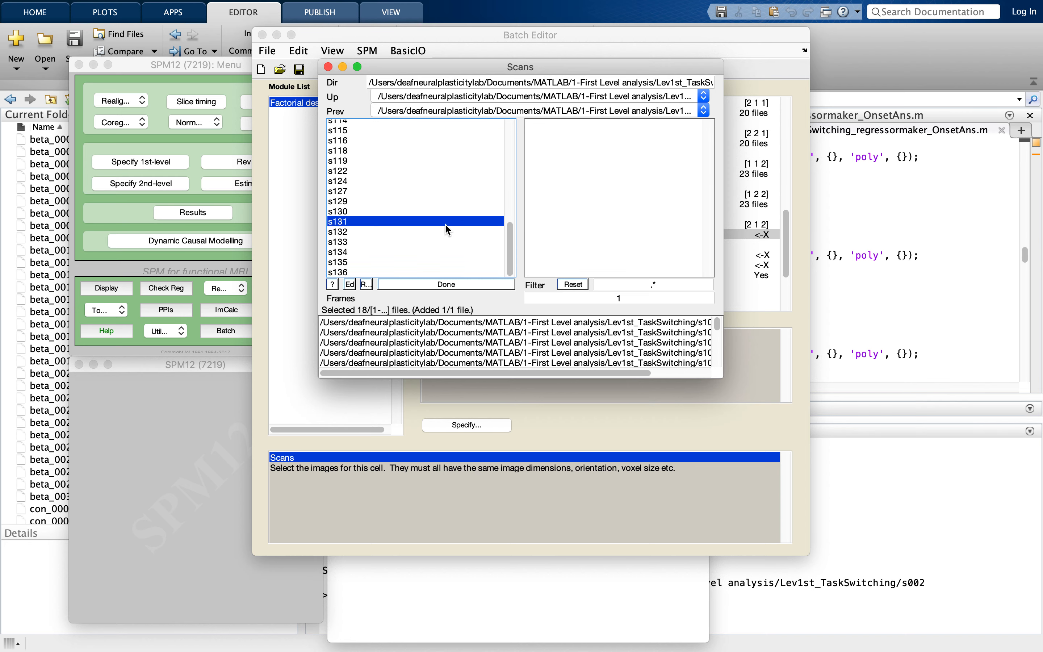
pyautogui.doubleClick(444, 224)
pyautogui.click(567, 152)
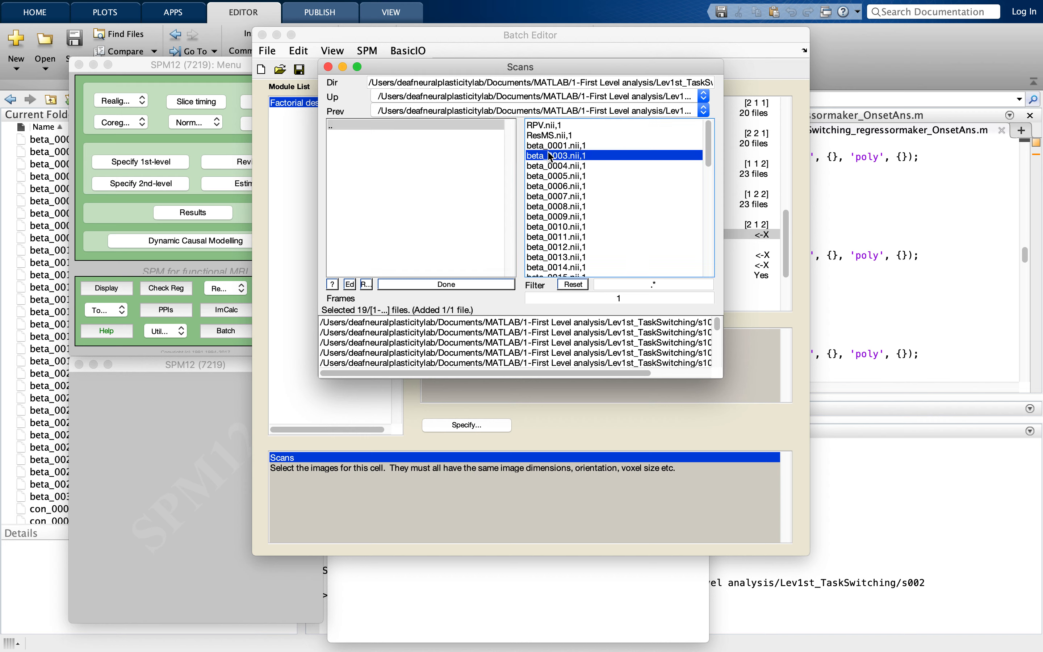
# - Add beta_0002.nii,1 from the s133 and s134 folders to the [2 1 2] cell's scans
pyautogui.doubleClick(453, 125)
pyautogui.click(422, 229)
pyautogui.doubleClick(412, 242)
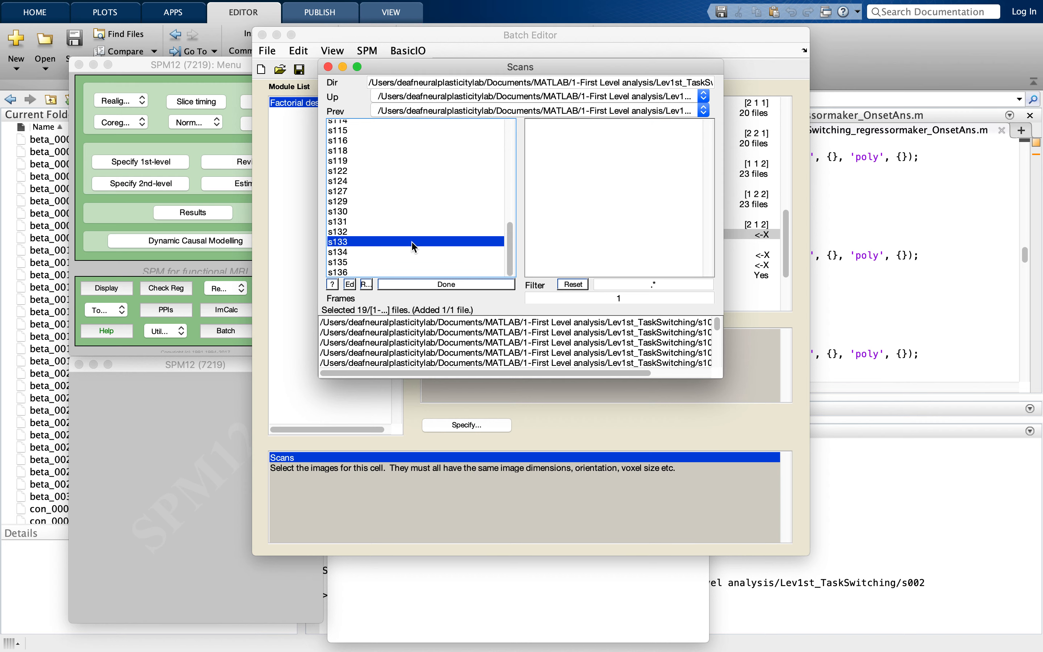
pyautogui.click(557, 155)
pyautogui.doubleClick(461, 126)
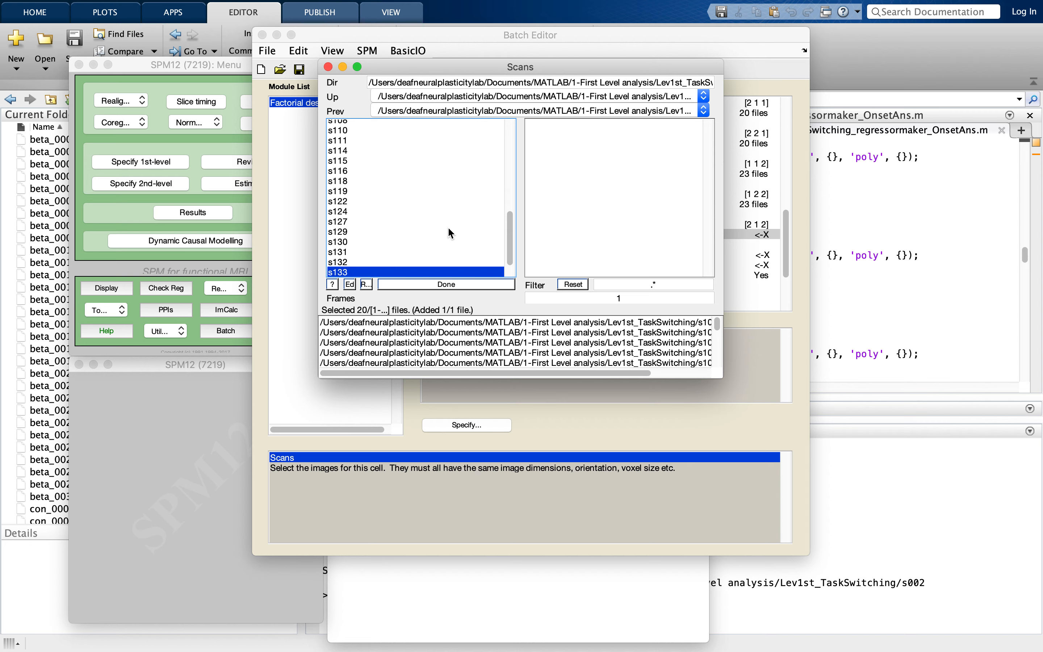
pyautogui.click(447, 239)
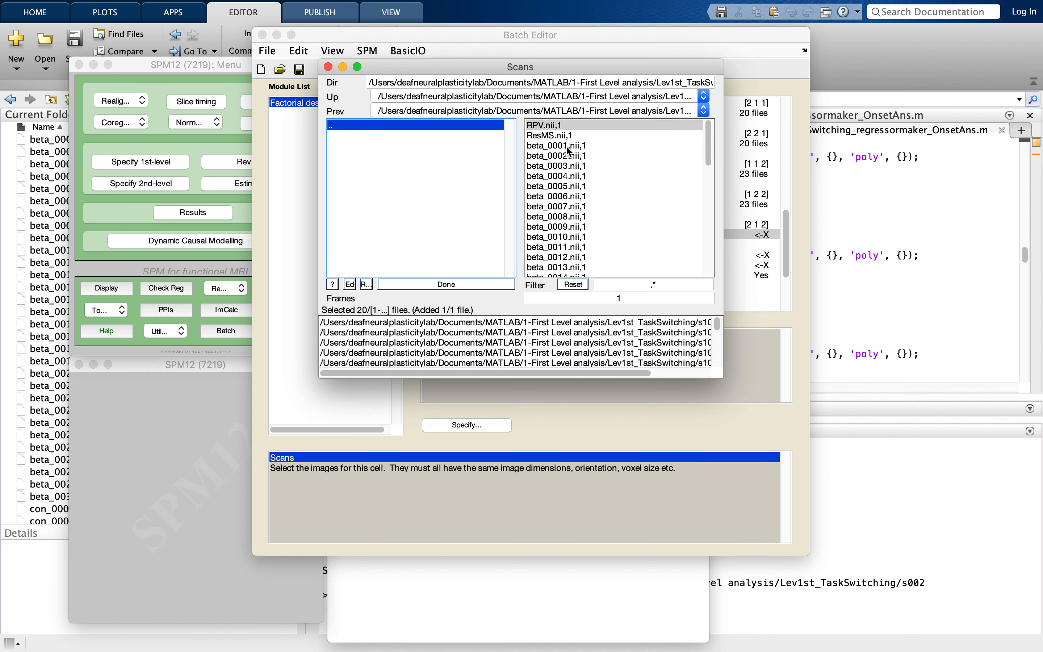
pyautogui.click(568, 155)
# - Add beta_0002.nii,1 from the s135 and s136 folders and accept the [2 1 2] cell's scan selection
pyautogui.click(458, 126)
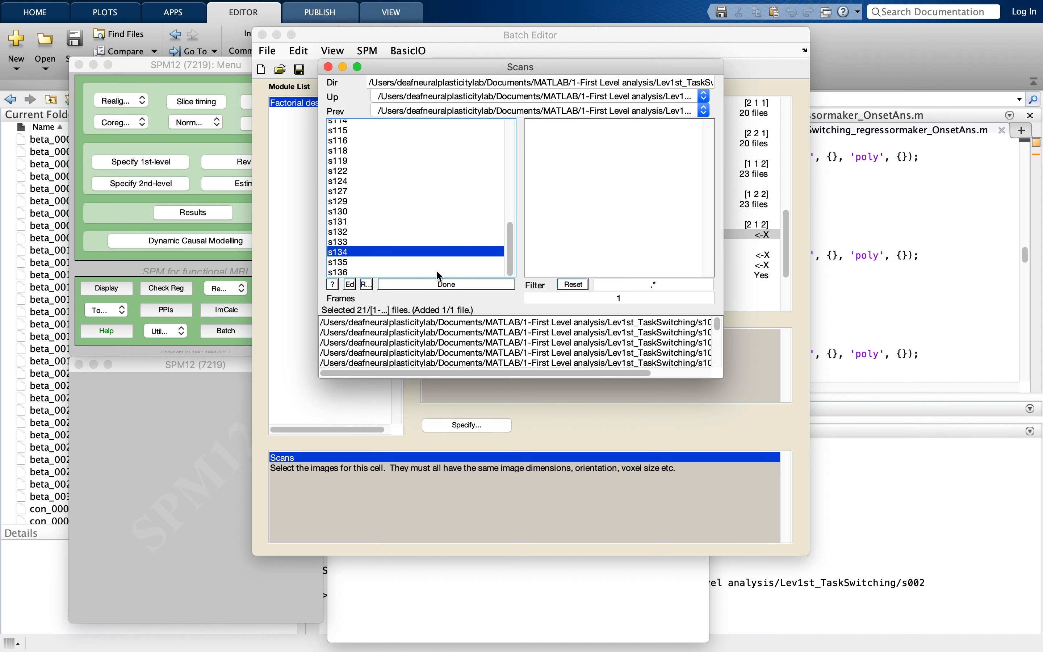
pyautogui.click(433, 264)
pyautogui.click(553, 157)
pyautogui.click(463, 125)
pyautogui.click(433, 263)
pyautogui.click(433, 264)
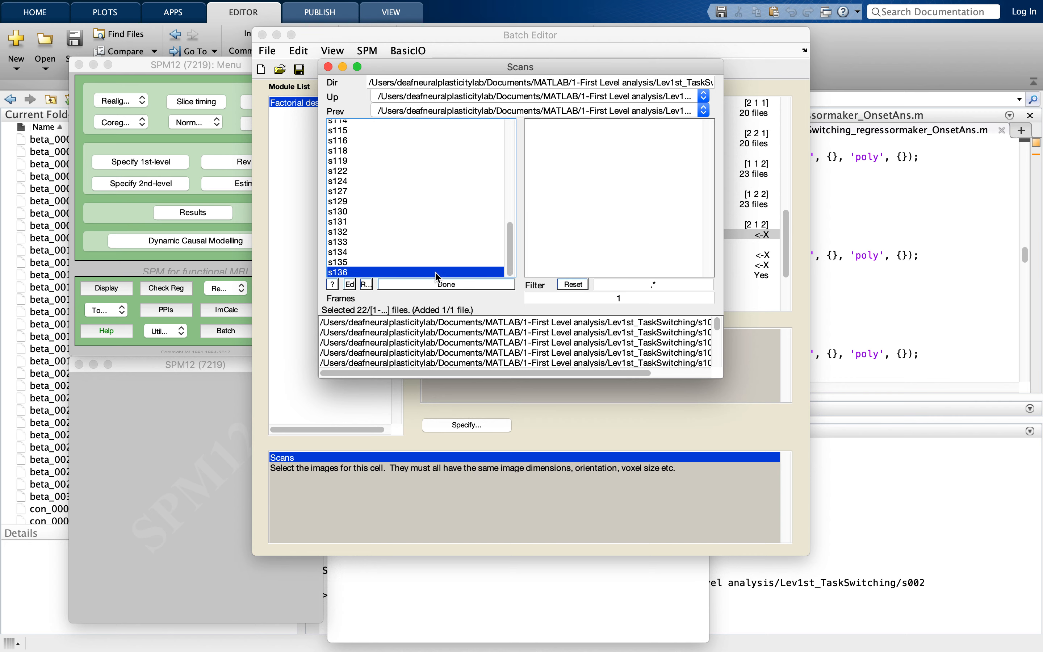
pyautogui.click(538, 157)
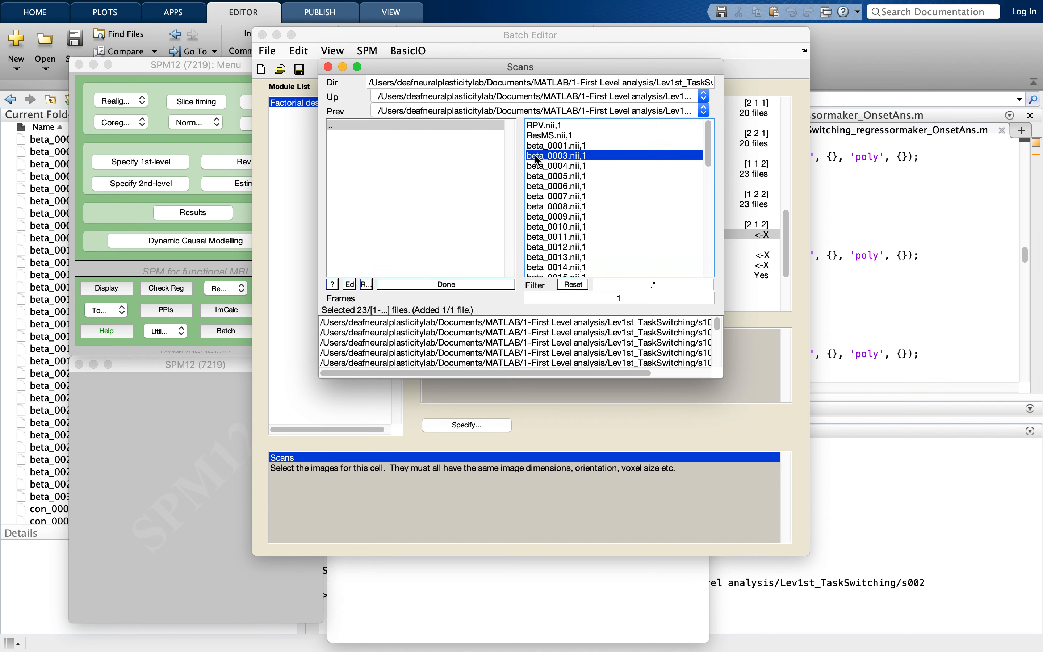
pyautogui.click(467, 284)
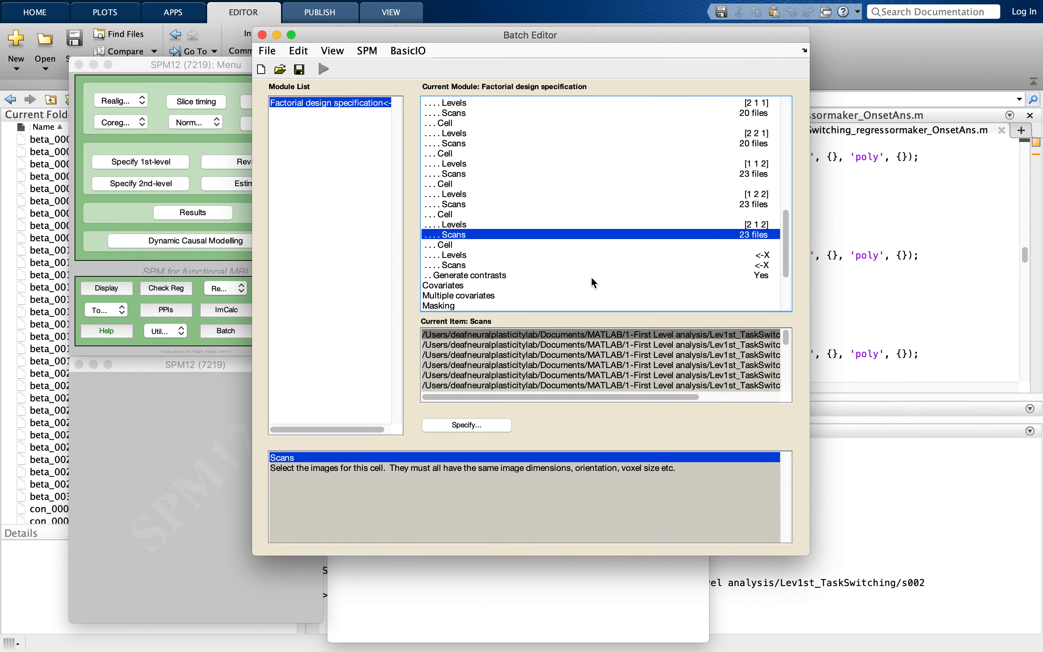
# - Set the last cell's levels to 2 2 2
pyautogui.click(543, 255)
pyautogui.click(487, 424)
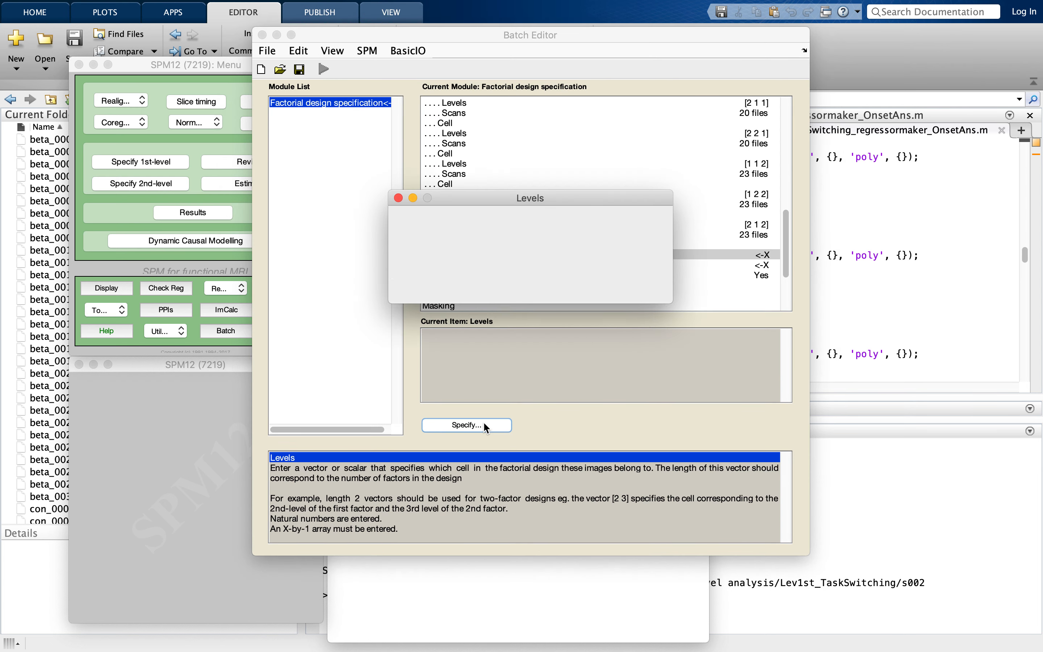
pyautogui.write('2')
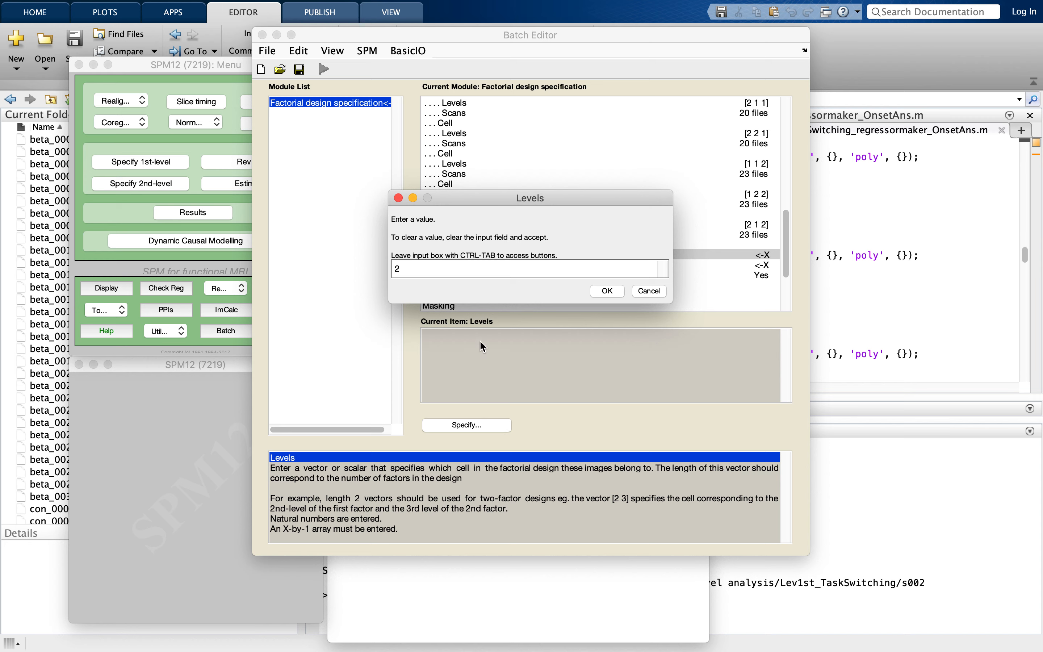
pyautogui.write(' 2 2')
pyautogui.click(612, 289)
# - Add 101_05.nii,1 from the s101 folder and the first listed image from the s104 folder to the [2 2 2] cell's scans
pyautogui.click(594, 262)
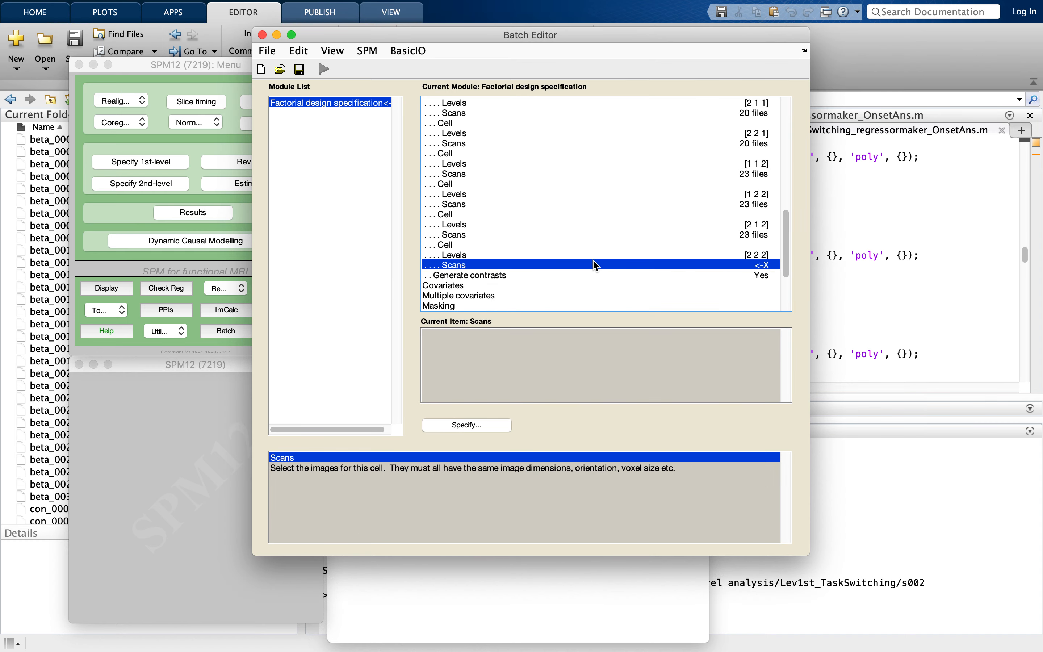
pyautogui.click(466, 426)
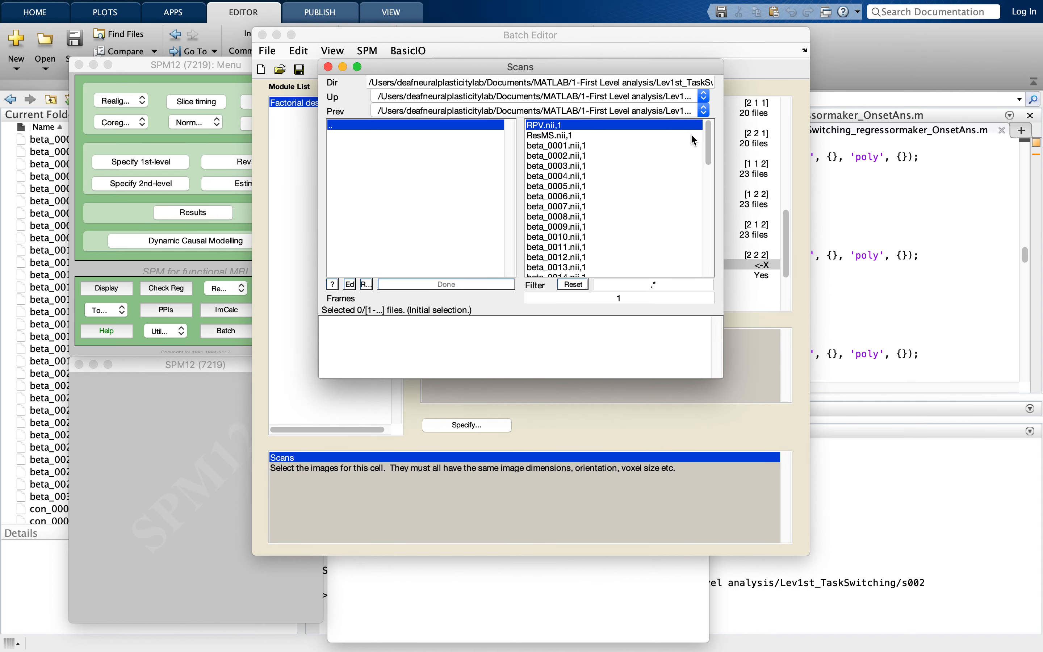
pyautogui.click(424, 126)
pyautogui.scroll(-3, 401, 240)
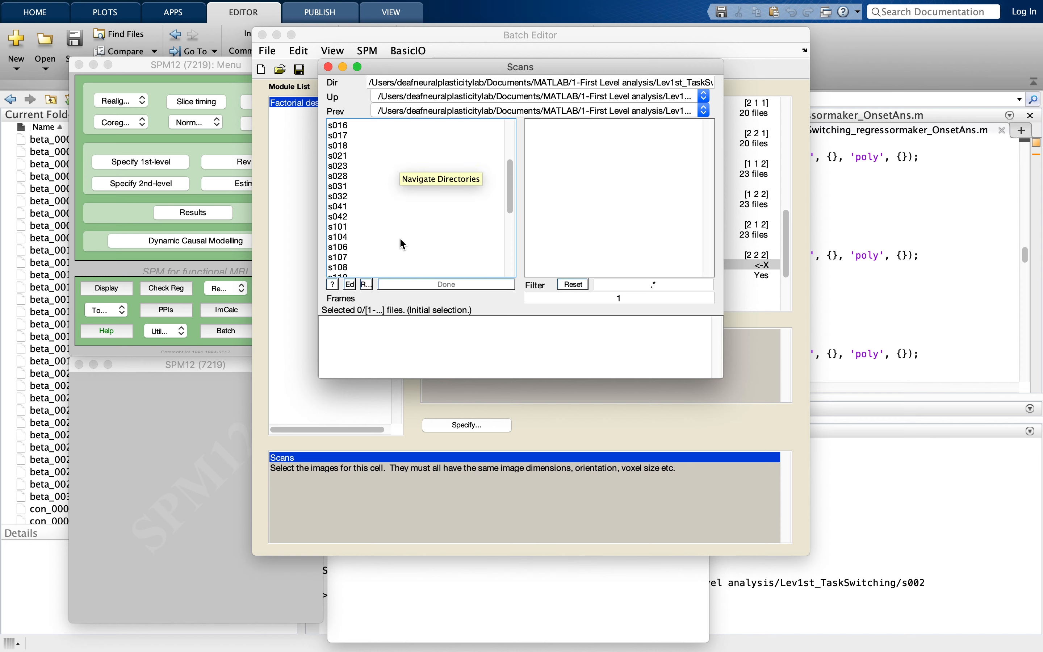
pyautogui.scroll(-1, 401, 240)
pyautogui.click(361, 212)
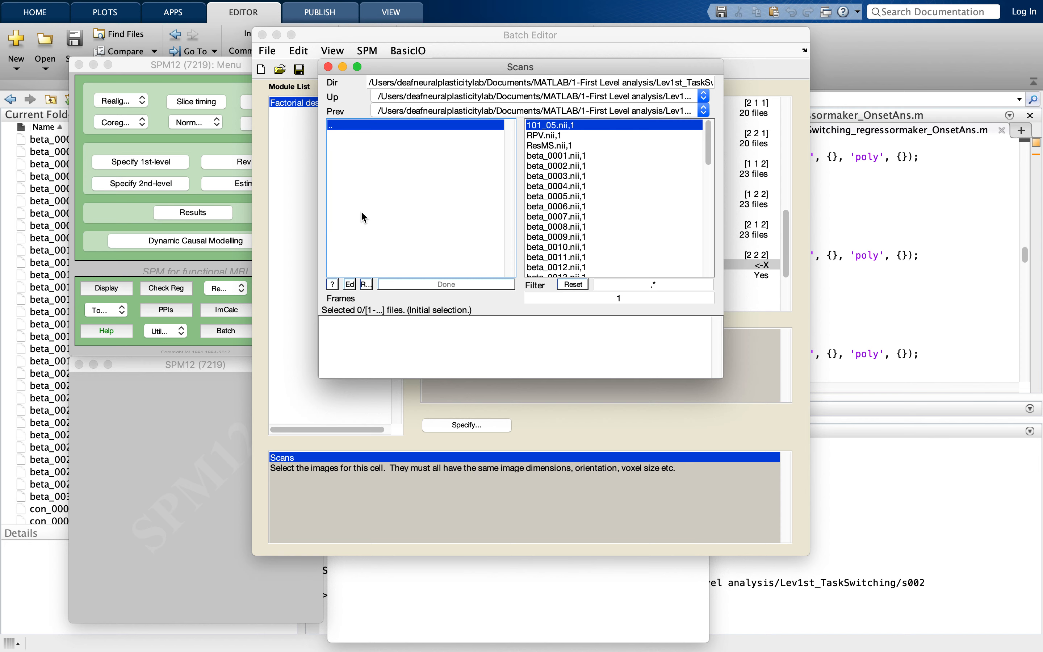
pyautogui.click(574, 127)
pyautogui.click(431, 125)
pyautogui.scroll(-3, 435, 216)
pyautogui.click(431, 194)
pyautogui.click(569, 126)
# - Add beta_0001.nii,1 from the s106 and s107 folders to the [2 2 2] cell's scans
pyautogui.click(439, 125)
pyautogui.scroll(-3, 448, 227)
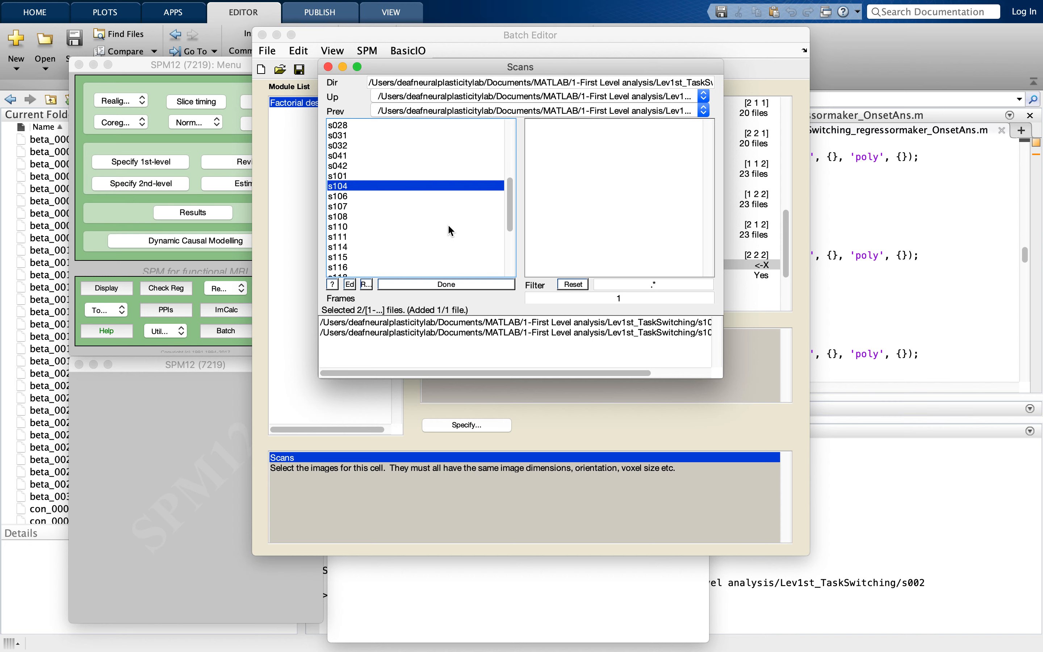
pyautogui.click(460, 185)
pyautogui.click(544, 145)
pyautogui.click(452, 125)
pyautogui.scroll(-4, 445, 228)
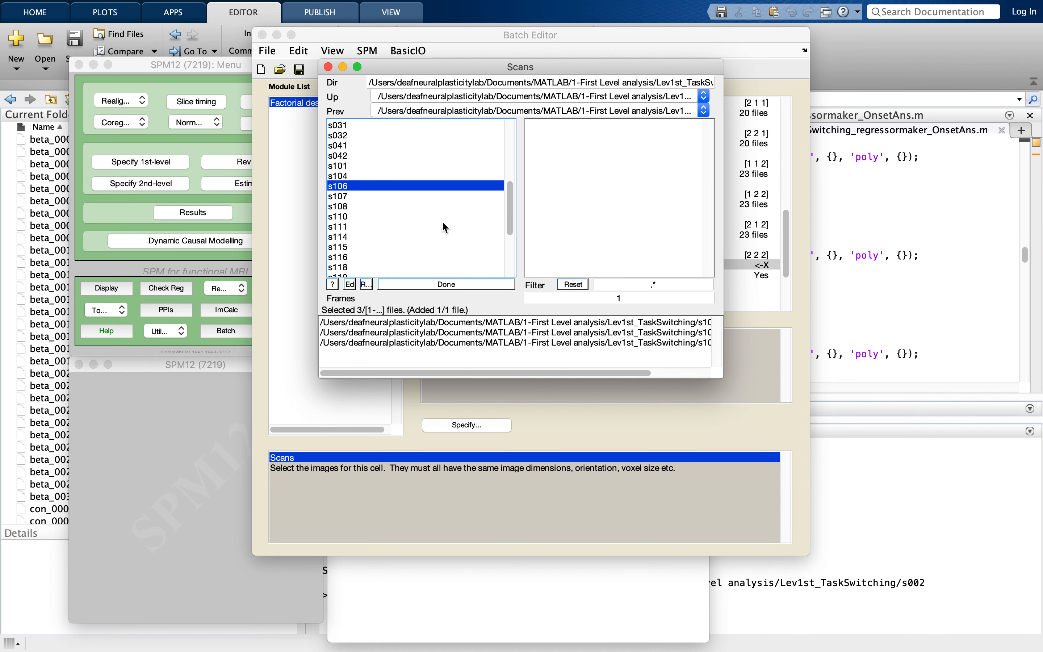
pyautogui.click(418, 194)
pyautogui.click(557, 147)
# - Add beta_0001.nii,1 from the s108 and s110 folders to the [2 2 2] cell's scans
pyautogui.click(446, 124)
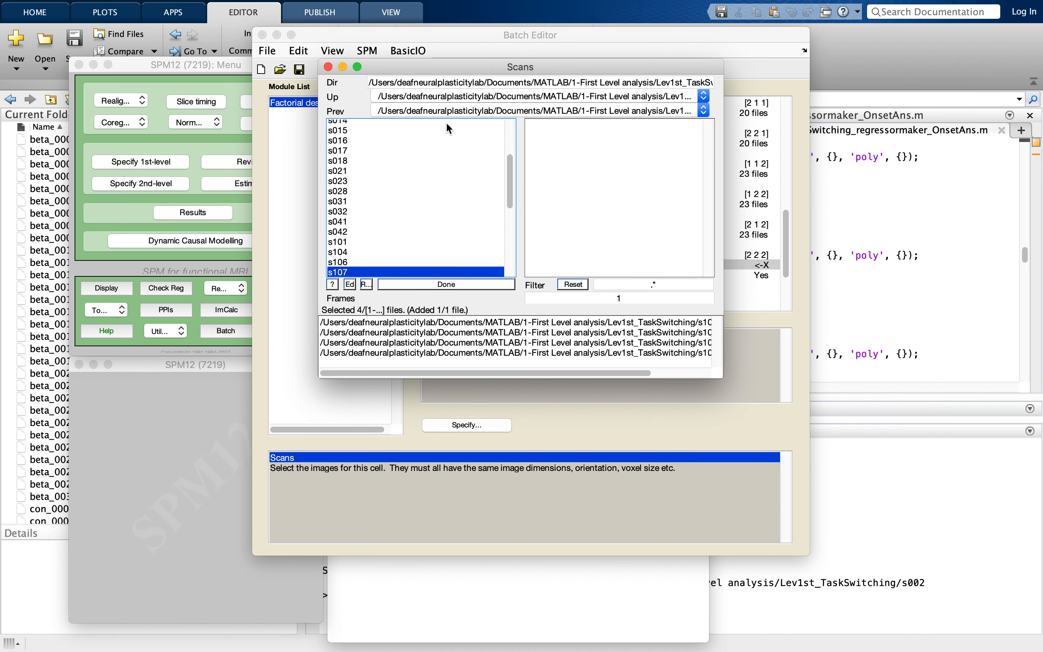
pyautogui.scroll(-3, 412, 212)
pyautogui.click(407, 215)
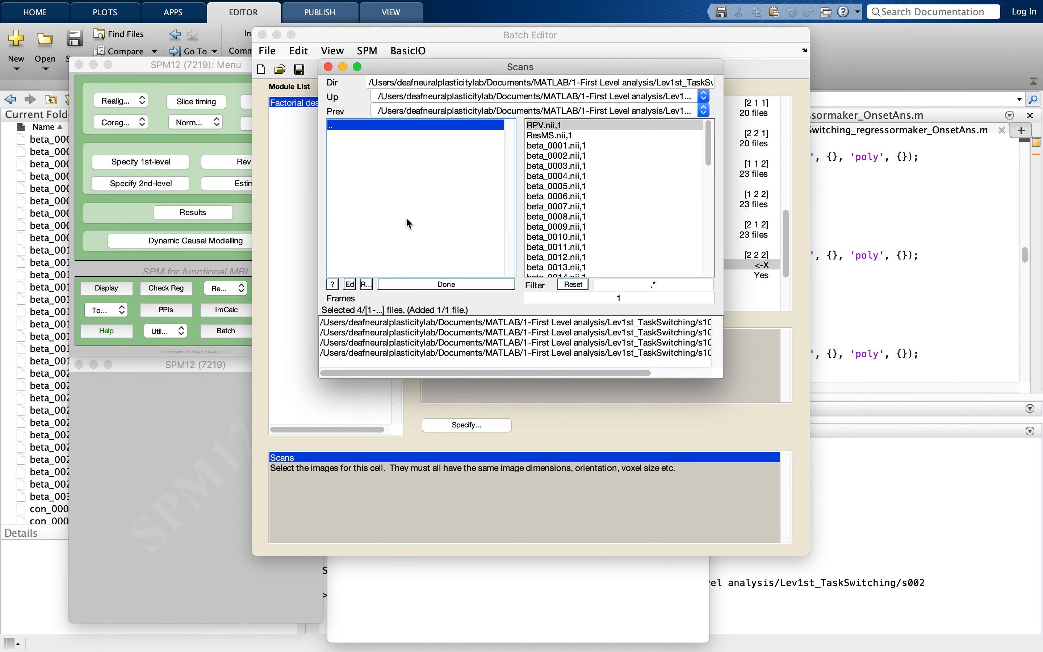
pyautogui.click(544, 147)
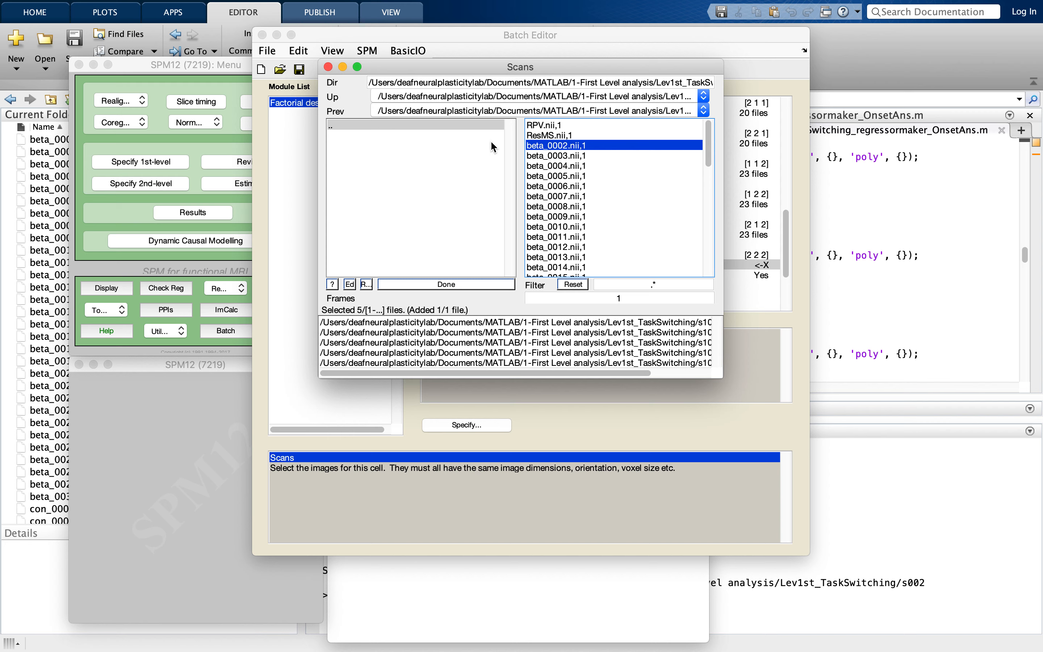
pyautogui.click(463, 126)
pyautogui.scroll(-2, 449, 235)
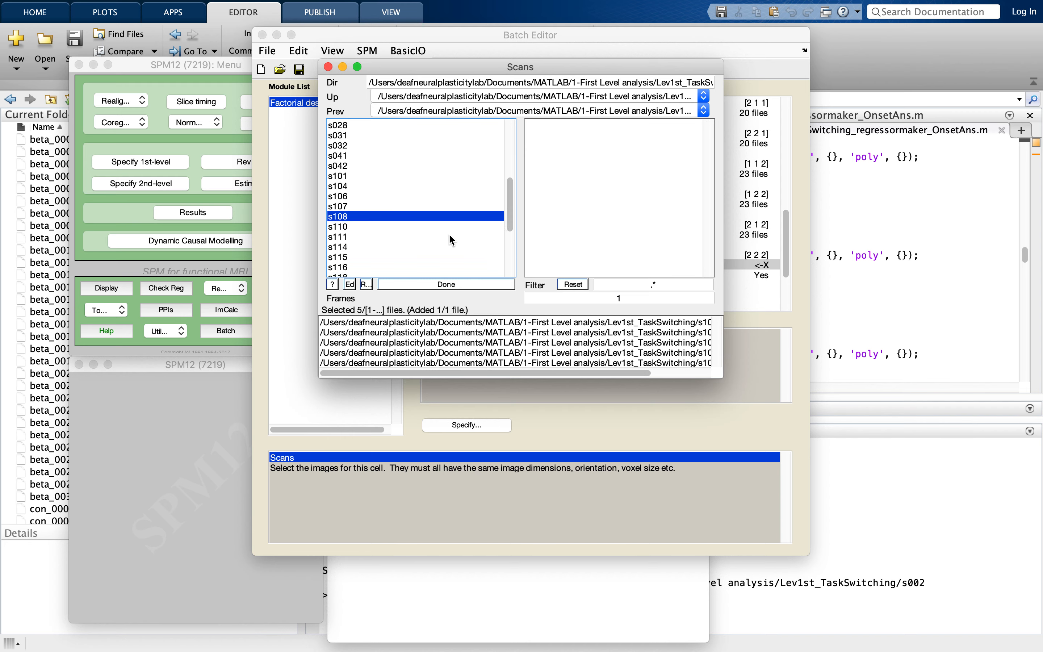
pyautogui.click(426, 227)
pyautogui.click(544, 145)
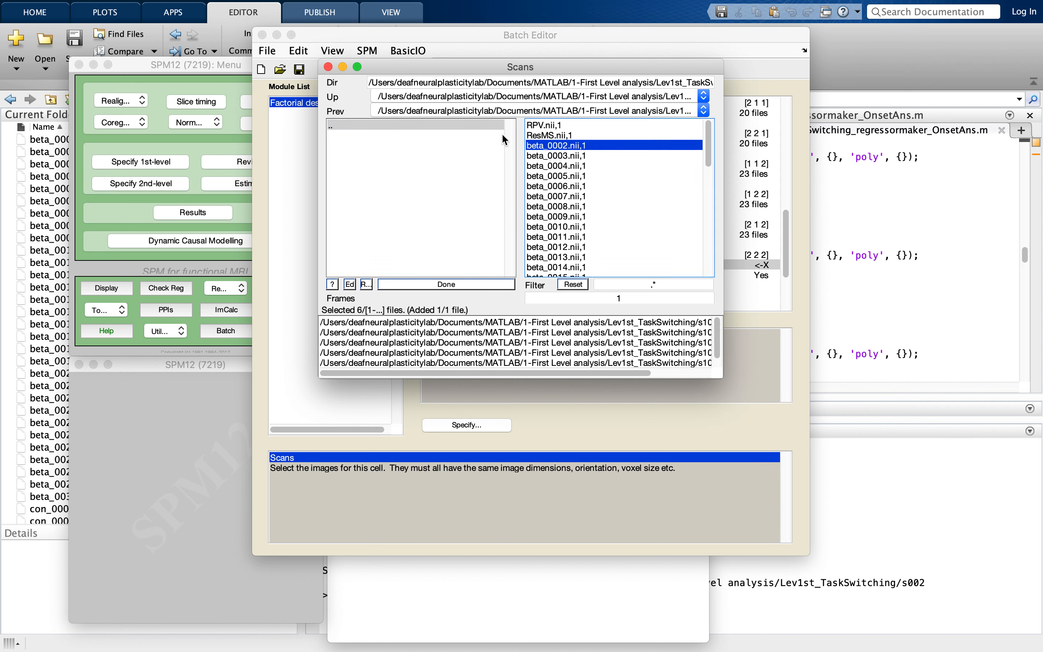
# - Add beta_0001.nii,1 from the s111 and s114 folders to the [2 2 2] cell's scans
pyautogui.click(500, 126)
pyautogui.click(398, 184)
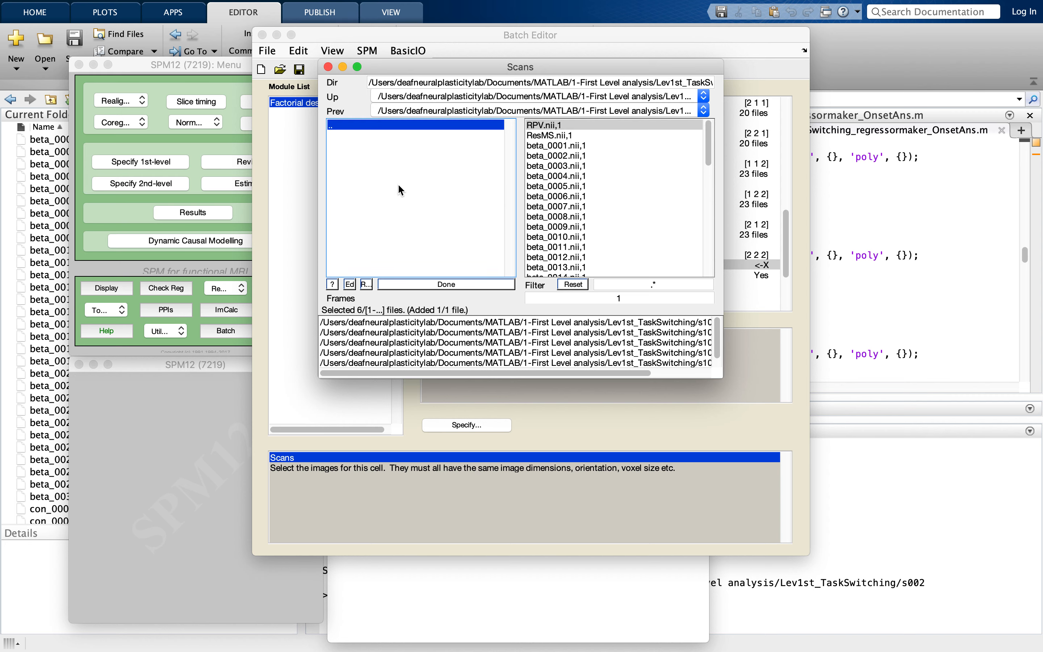
pyautogui.click(563, 147)
pyautogui.click(436, 124)
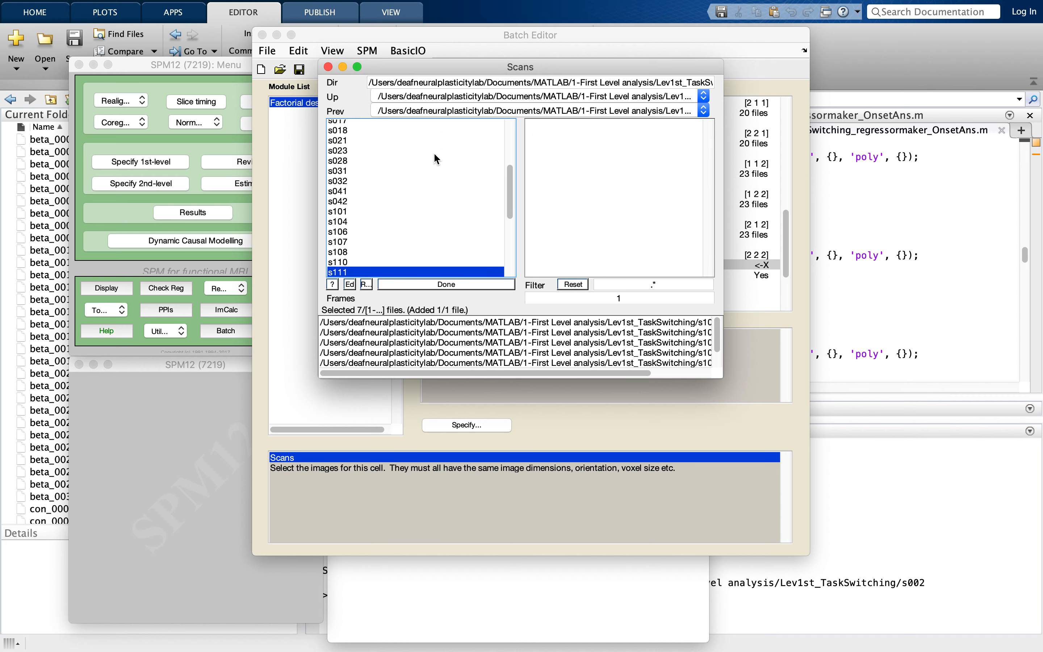
pyautogui.click(405, 205)
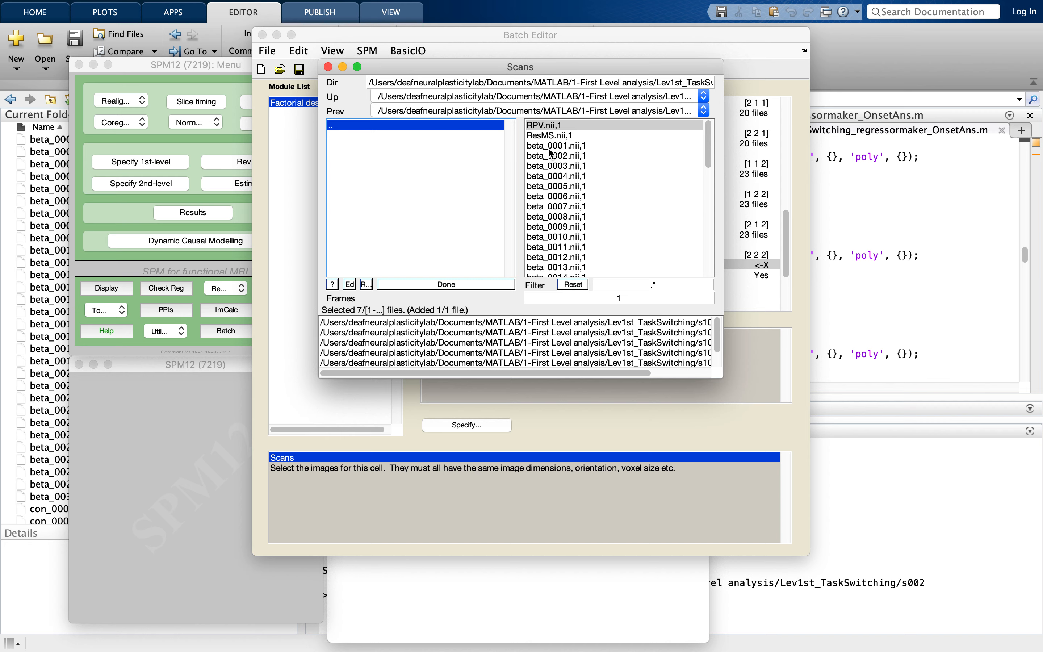
pyautogui.click(560, 146)
# - Add beta_0001.nii,1 from the s115 and s116 folders to the [2 2 2] cell's scans
pyautogui.click(417, 127)
pyautogui.scroll(-5, 415, 202)
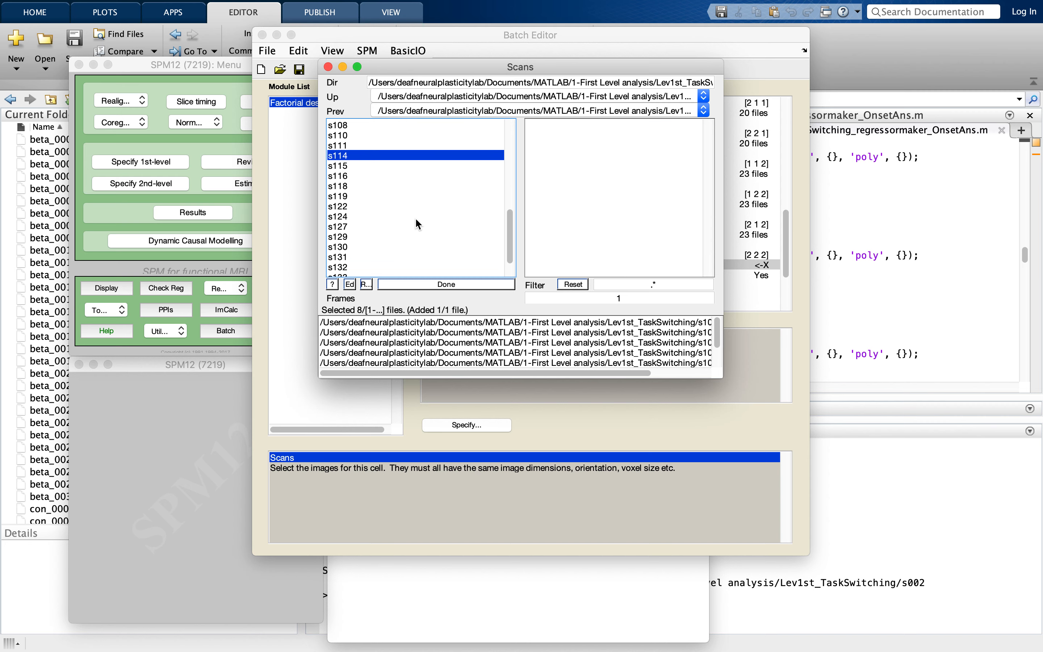
pyautogui.click(392, 167)
pyautogui.click(559, 145)
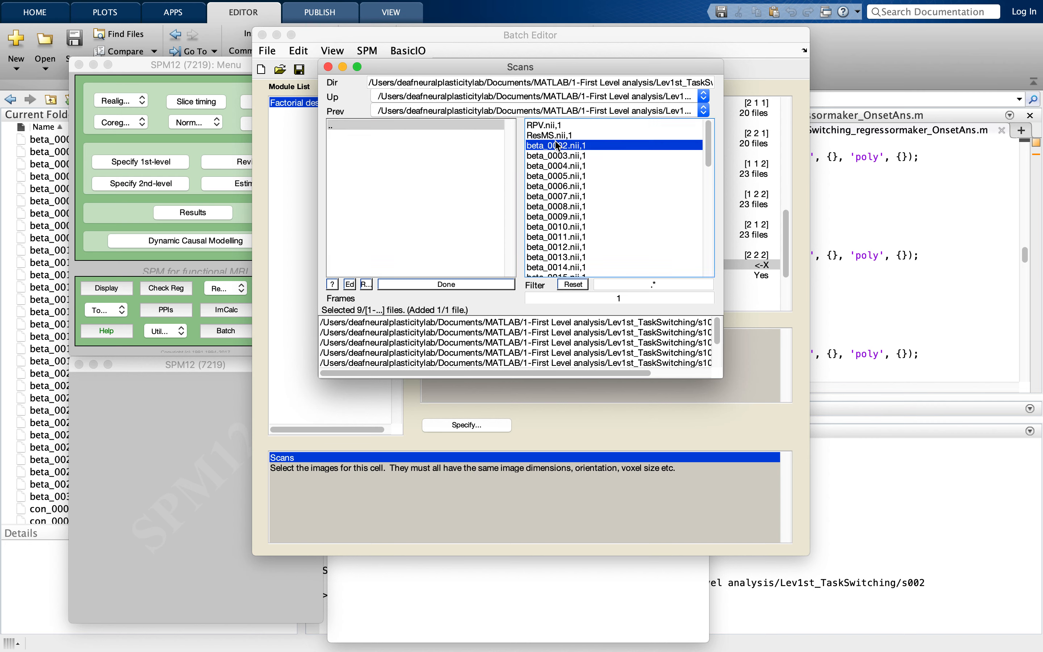
pyautogui.click(440, 122)
pyautogui.scroll(-4, 390, 242)
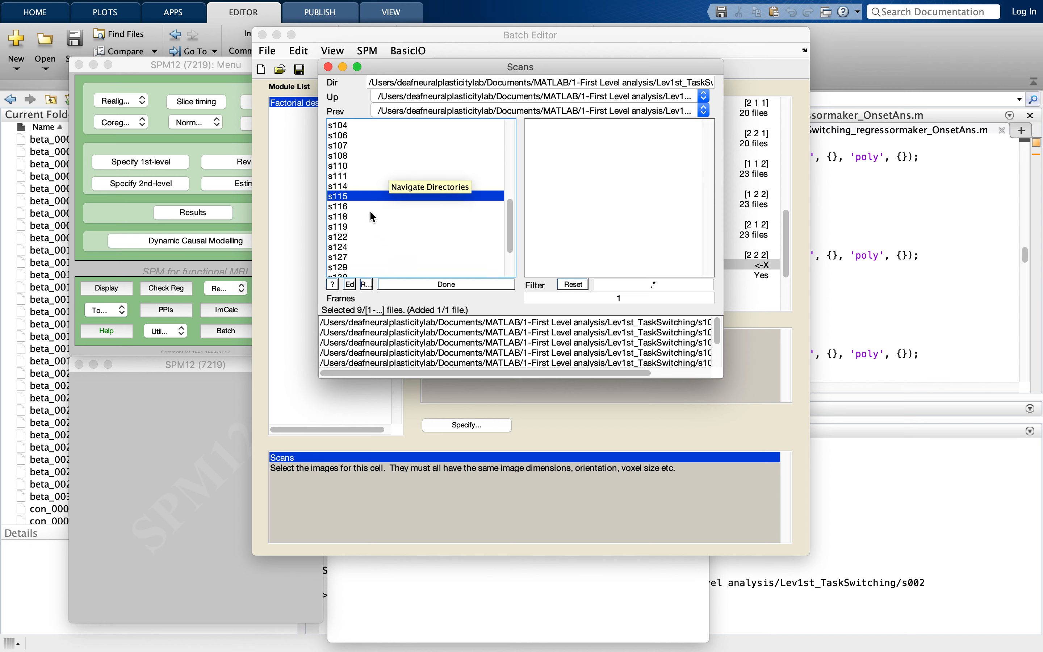
pyautogui.click(367, 207)
pyautogui.click(538, 147)
# - Add beta_0001.nii,1 from the s118 and s119 folders to the [2 2 2] cell's scans
pyautogui.click(422, 126)
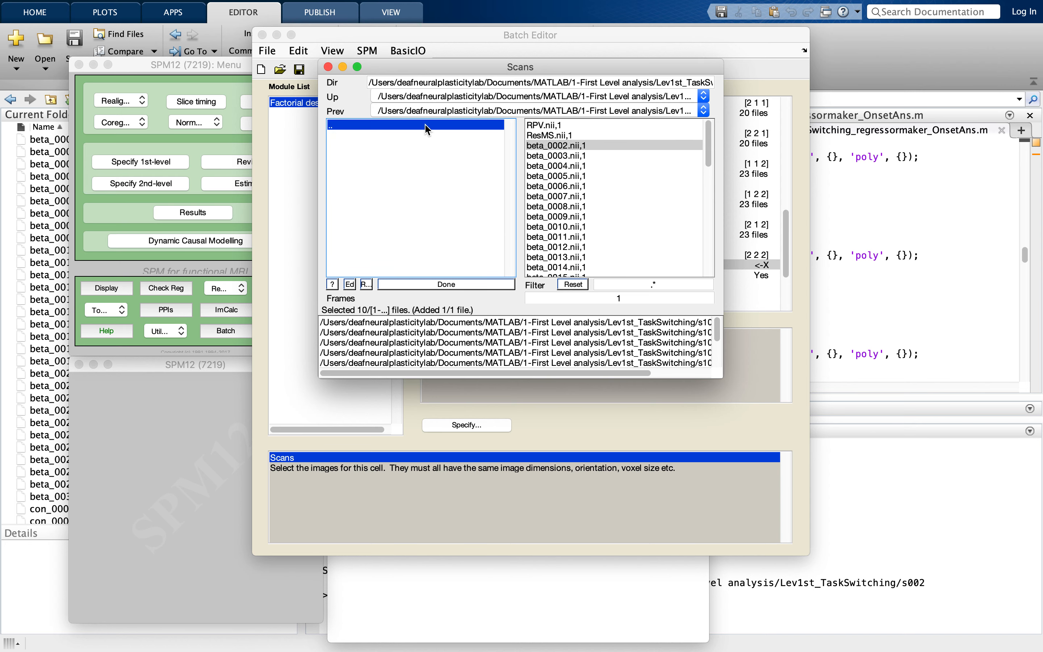
pyautogui.scroll(-4, 419, 217)
pyautogui.click(390, 164)
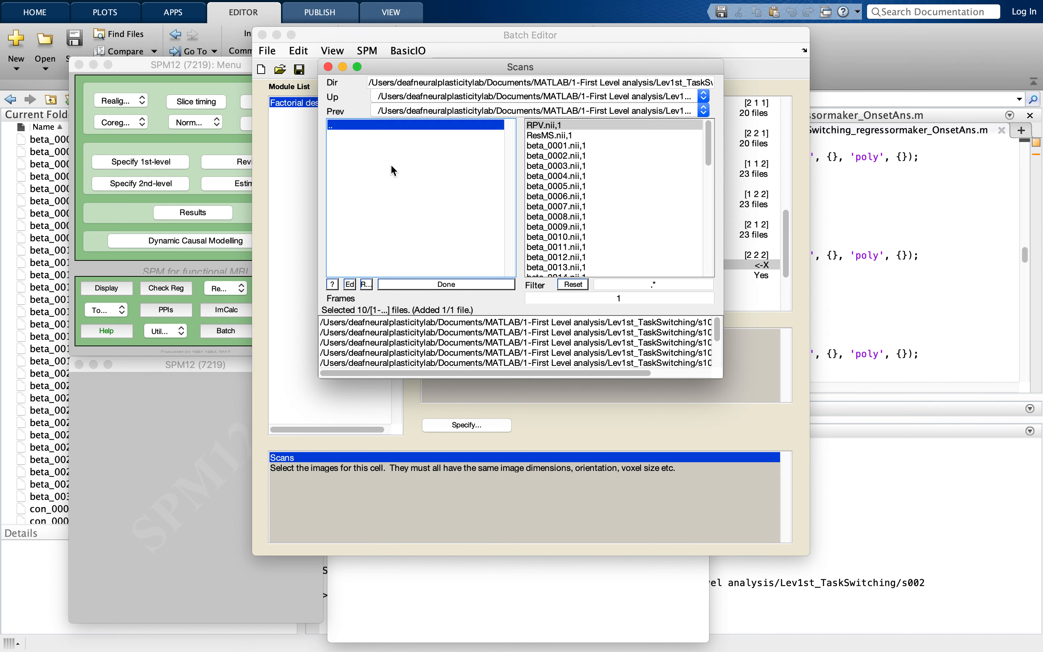
pyautogui.click(537, 148)
pyautogui.click(453, 126)
pyautogui.scroll(-5, 414, 207)
pyautogui.click(390, 186)
pyautogui.click(541, 146)
# - Add beta_0001.nii,1 from the s122 and s124 folders to the [2 2 2] cell's scans
pyautogui.click(483, 126)
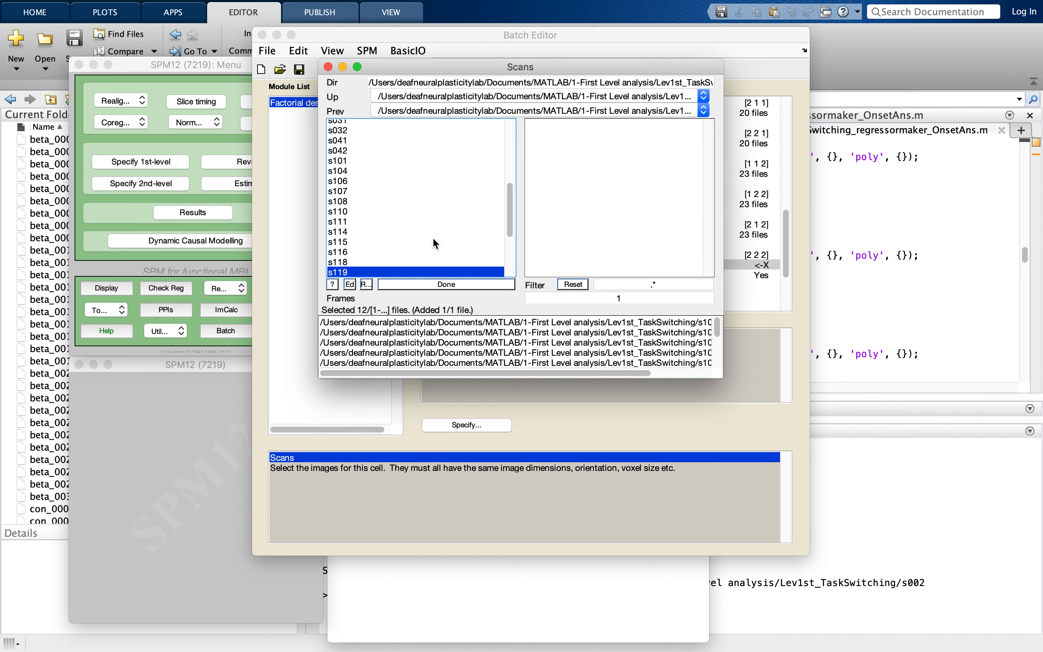
pyautogui.scroll(-5, 432, 237)
pyautogui.click(417, 218)
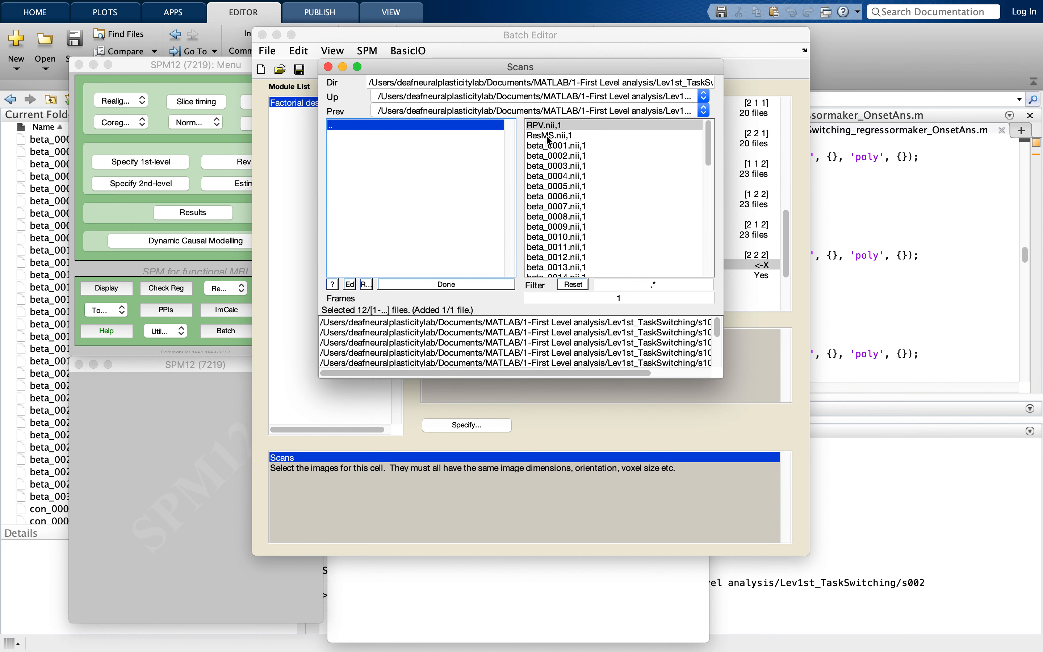
pyautogui.click(546, 145)
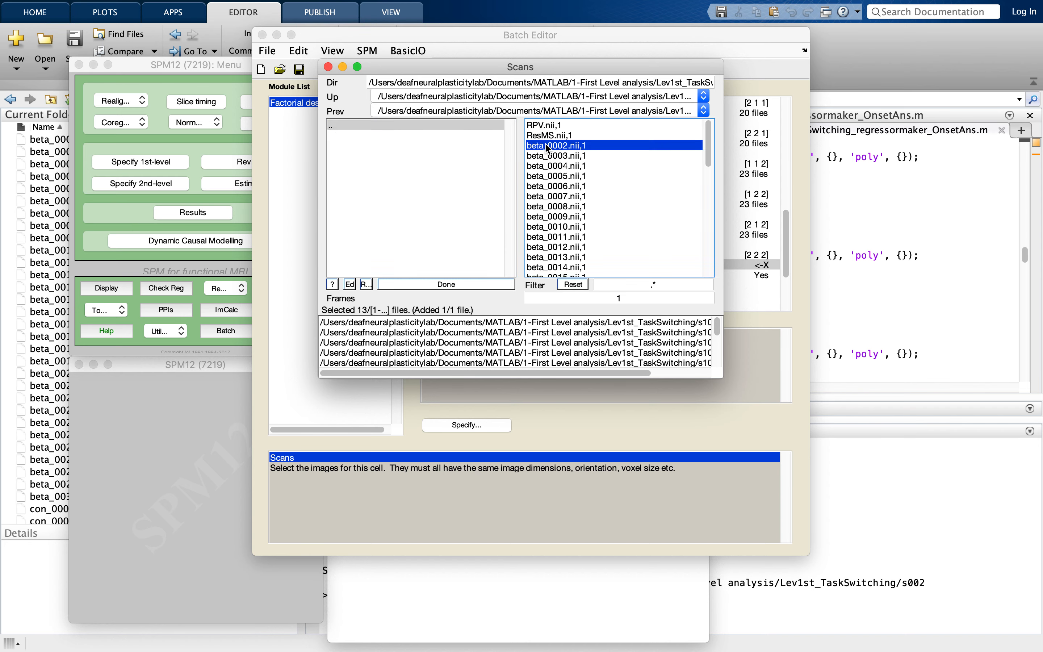
pyautogui.click(460, 127)
pyautogui.scroll(-5, 398, 220)
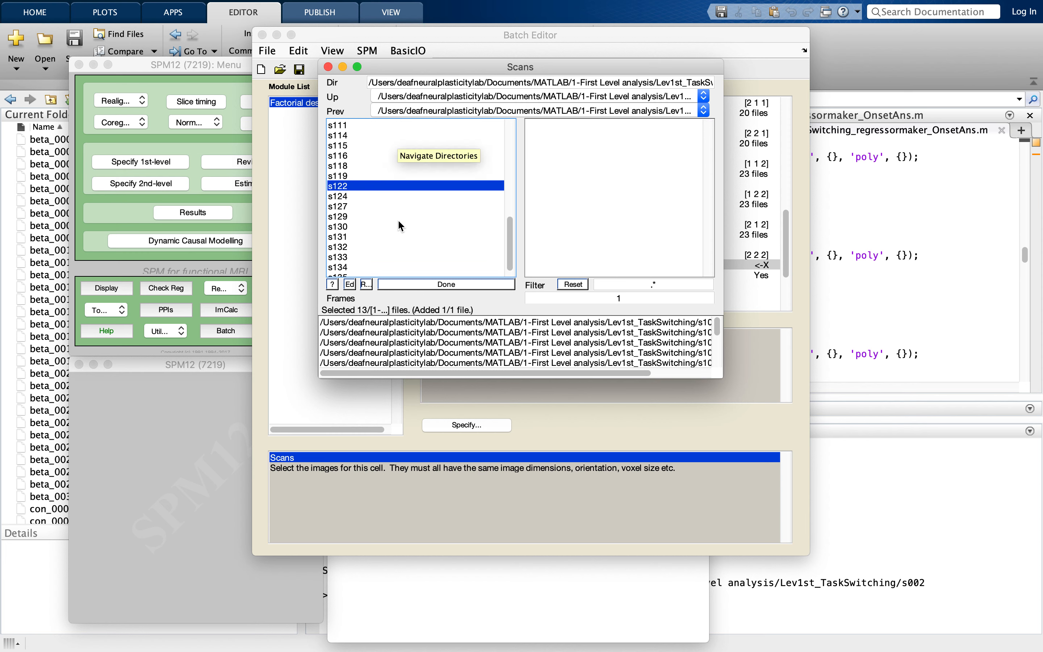
pyautogui.click(369, 196)
pyautogui.click(558, 145)
# - Add beta_0001.nii,1 from the s127 folder to the [2 2 2] cell's scans and return to the list of subject folders
pyautogui.click(435, 125)
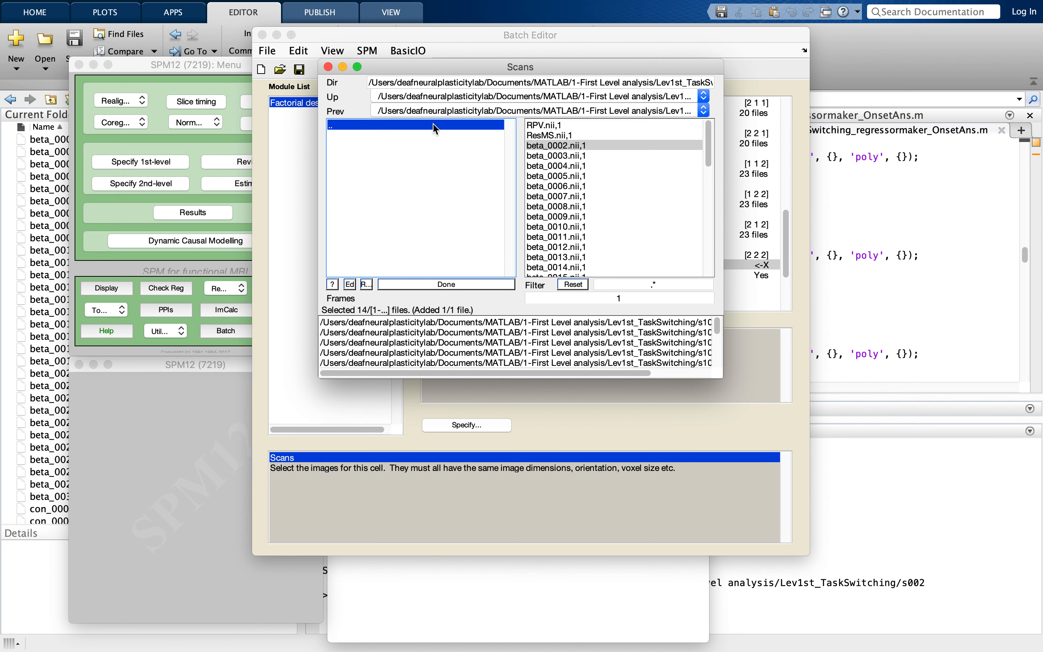
pyautogui.click(421, 194)
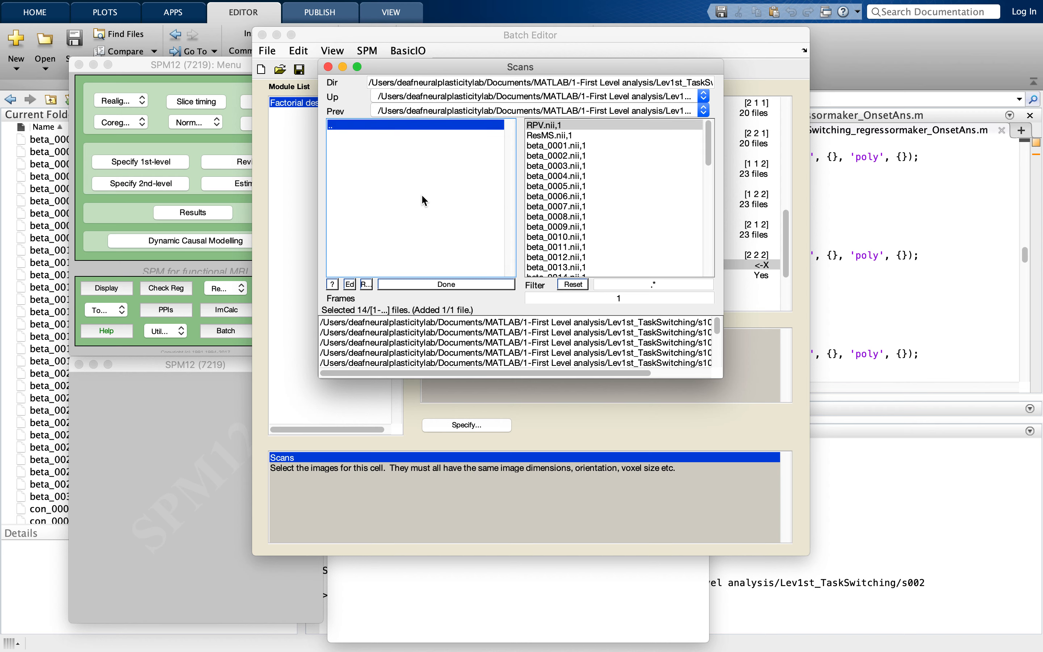
pyautogui.click(542, 146)
pyautogui.click(460, 126)
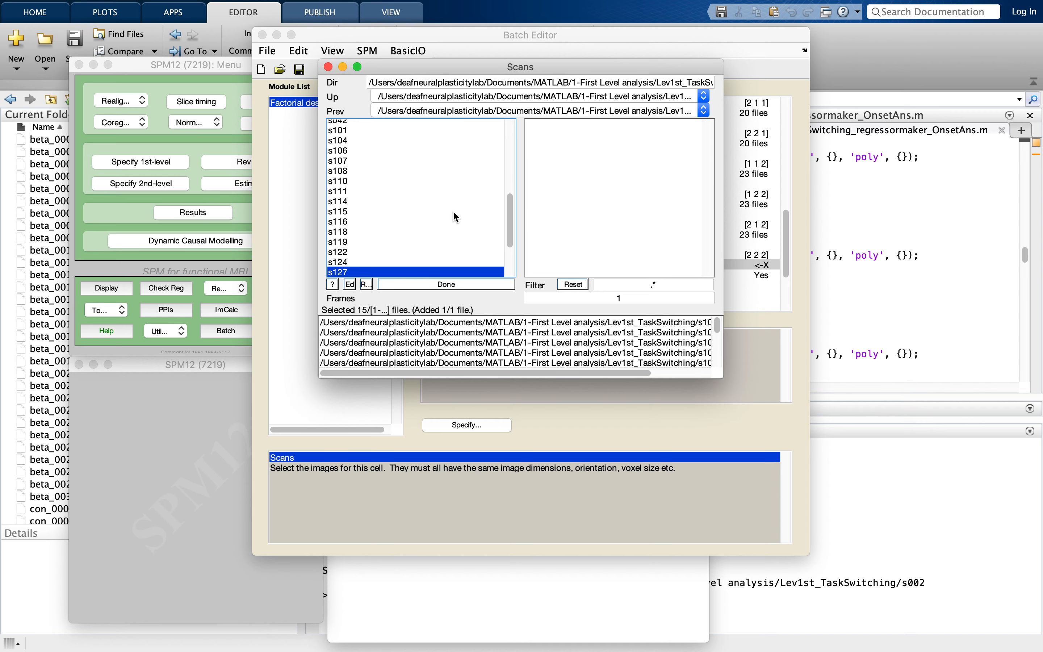
# - Add beta_0001.nii,1 from the s129 and s130 folders to the [2 2 2] cell's scans
pyautogui.scroll(-5, 453, 211)
pyautogui.click(421, 201)
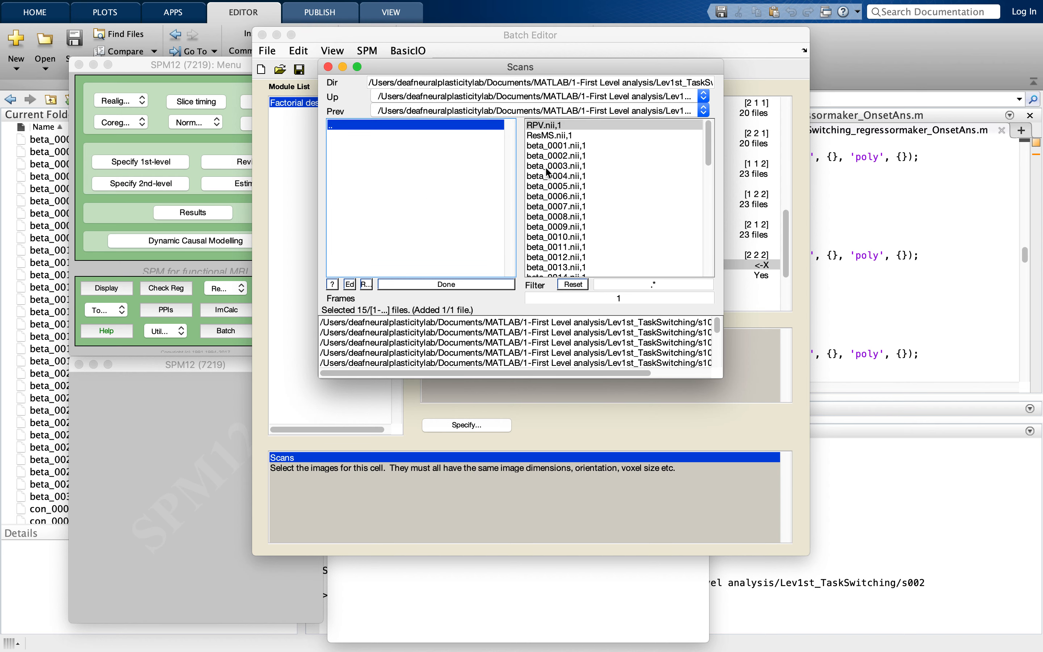
pyautogui.click(537, 149)
pyautogui.click(452, 126)
pyautogui.scroll(-5, 446, 215)
pyautogui.click(421, 216)
pyautogui.click(538, 147)
pyautogui.click(449, 126)
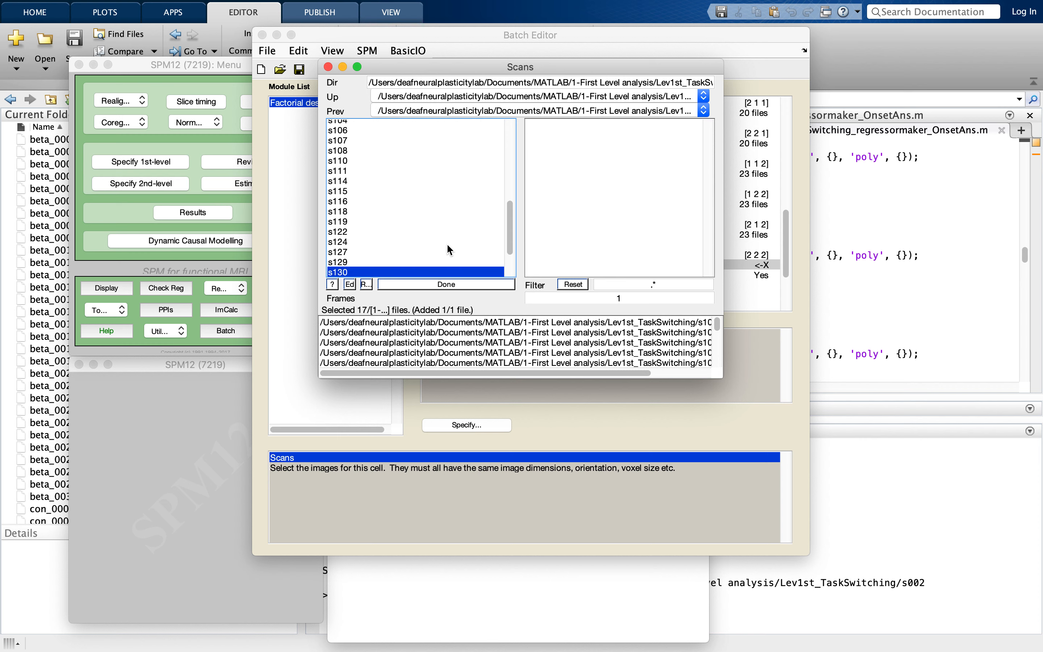
# - Add beta_0001.nii,1 from the s131 and s132 folders to the [2 2 2] cell's scans
pyautogui.scroll(-5, 447, 242)
pyautogui.click(432, 226)
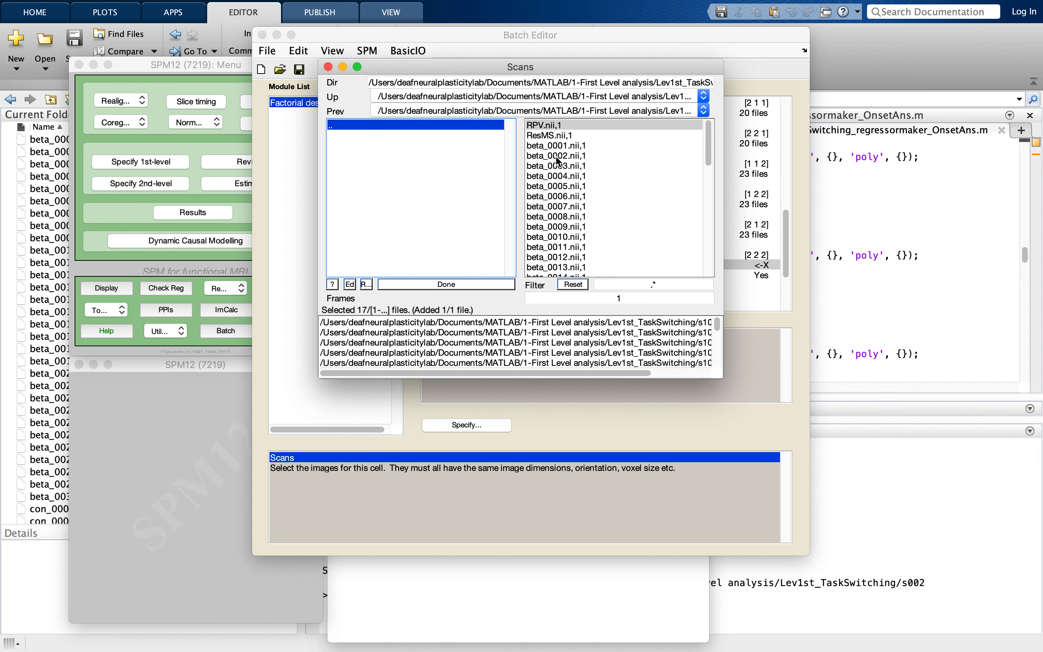
pyautogui.click(556, 146)
pyautogui.click(446, 125)
pyautogui.scroll(-5, 443, 234)
pyautogui.click(419, 233)
pyautogui.click(551, 146)
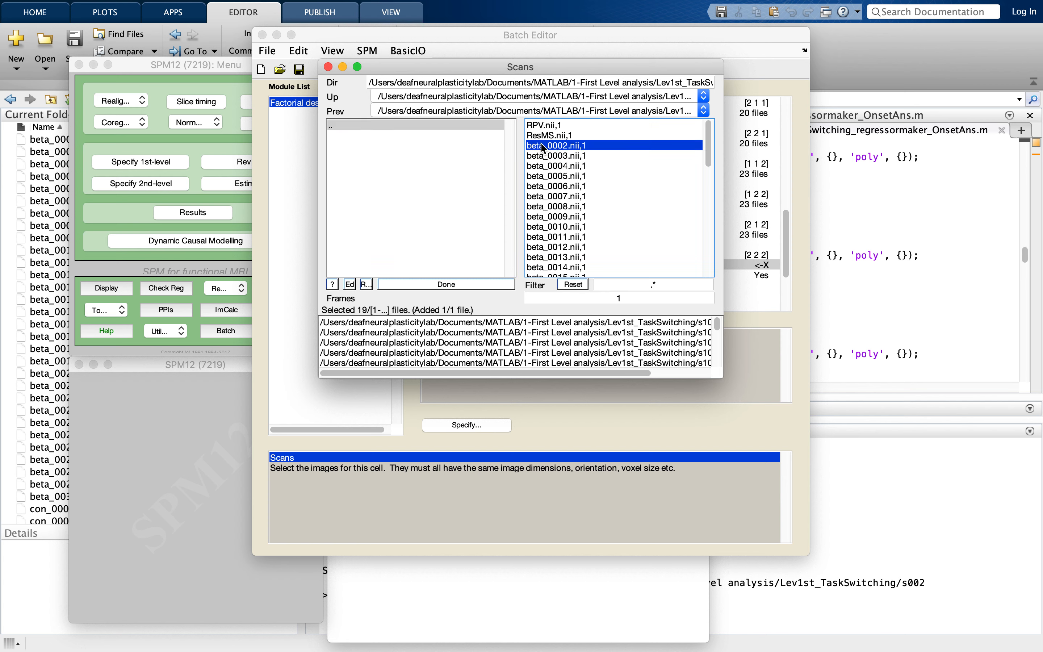
# - Add beta_0001.nii,1 from the s133 and s134 folders to the [2 2 2] cell's scans
pyautogui.click(451, 123)
pyautogui.scroll(-3, 451, 212)
pyautogui.click(449, 241)
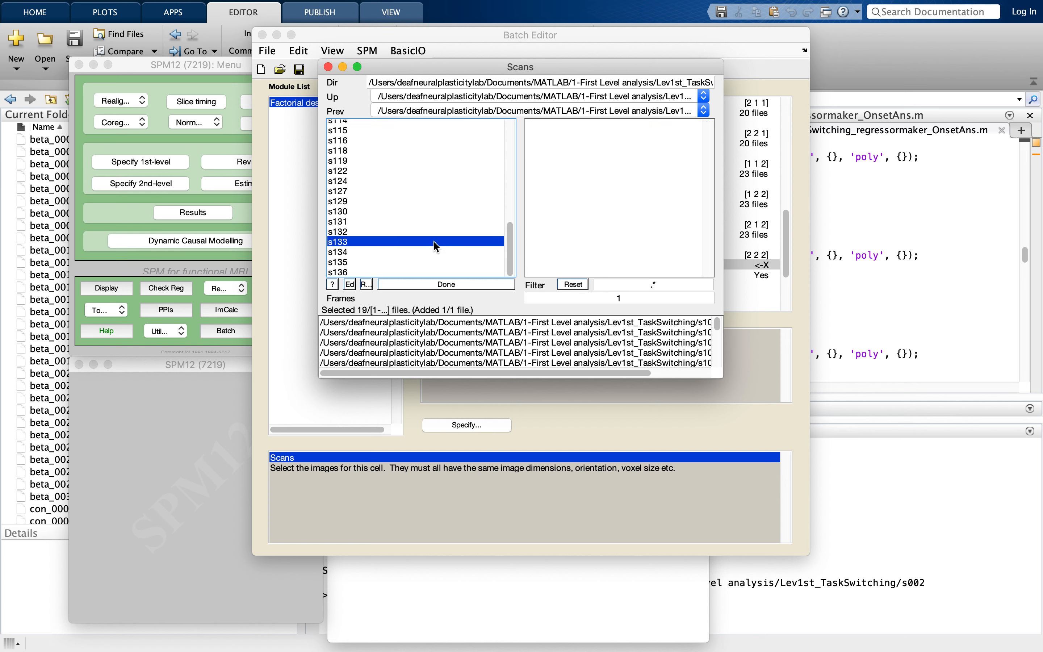
pyautogui.click(554, 148)
pyautogui.click(456, 125)
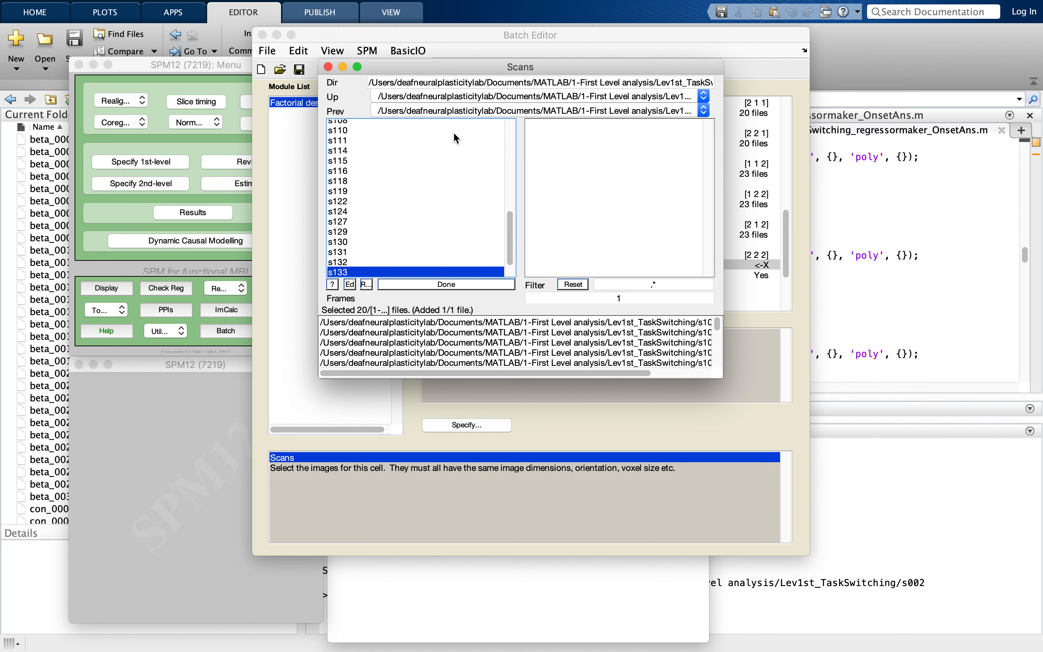
pyautogui.click(420, 241)
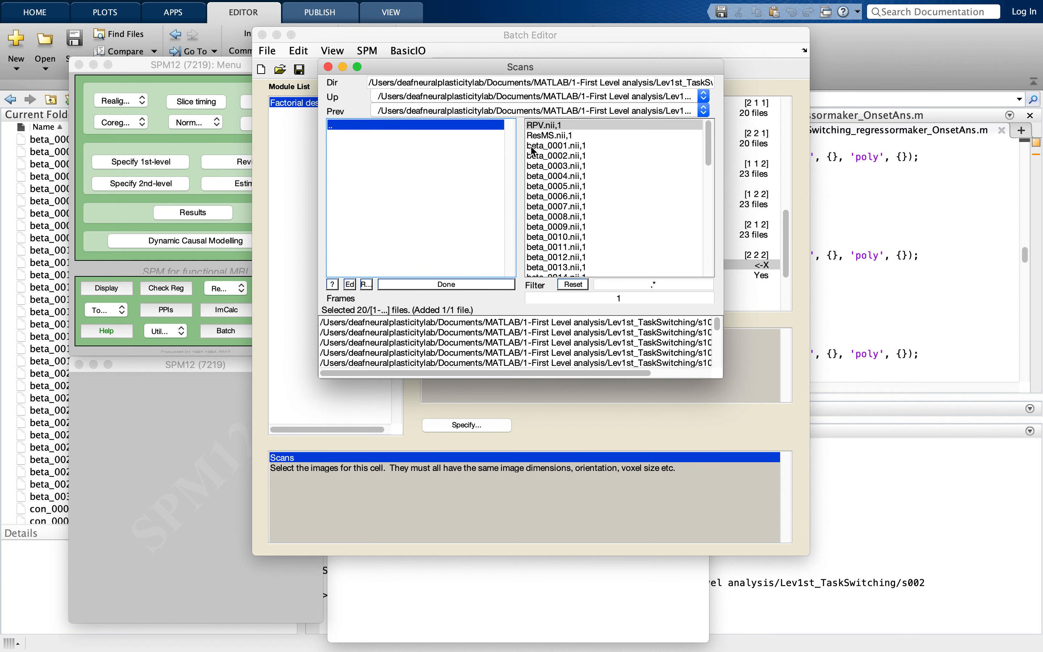
pyautogui.click(535, 146)
# - Add beta_0001.nii,1 from the s135 and s136 folders and accept the scan selection for the [2 2 2] cell
pyautogui.click(474, 125)
pyautogui.click(426, 249)
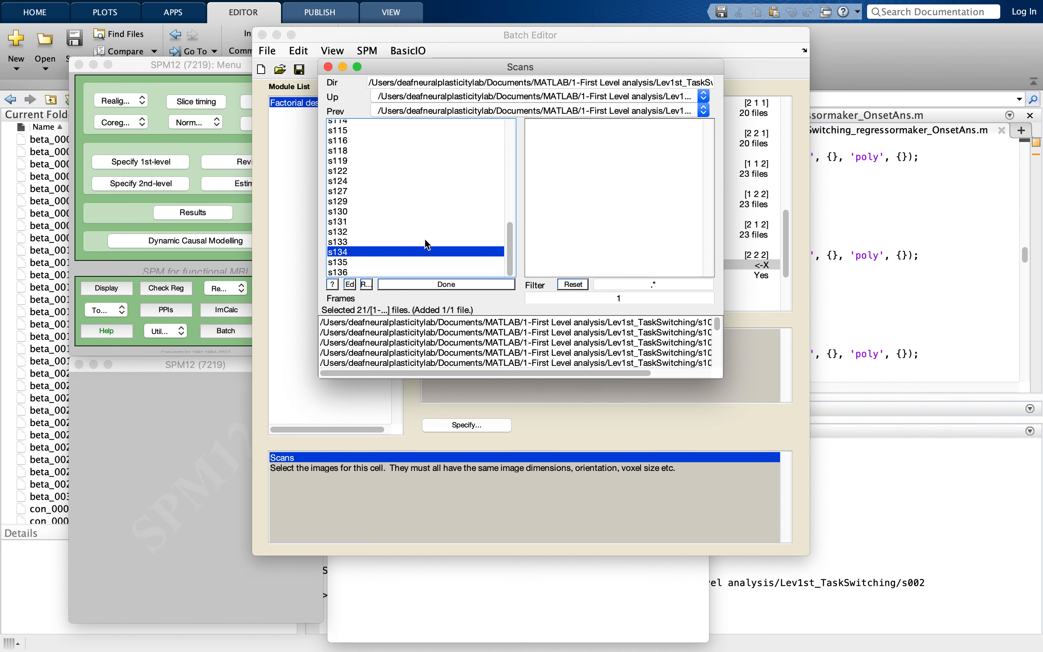
pyautogui.click(538, 145)
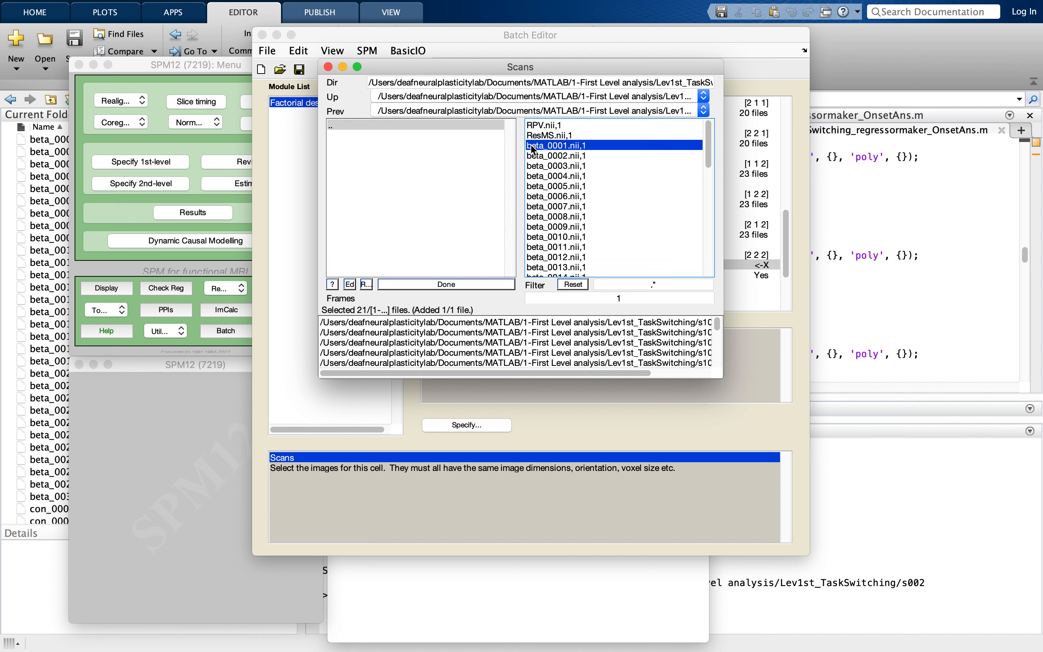
pyautogui.click(417, 124)
pyautogui.click(390, 272)
pyautogui.click(550, 144)
pyautogui.click(481, 283)
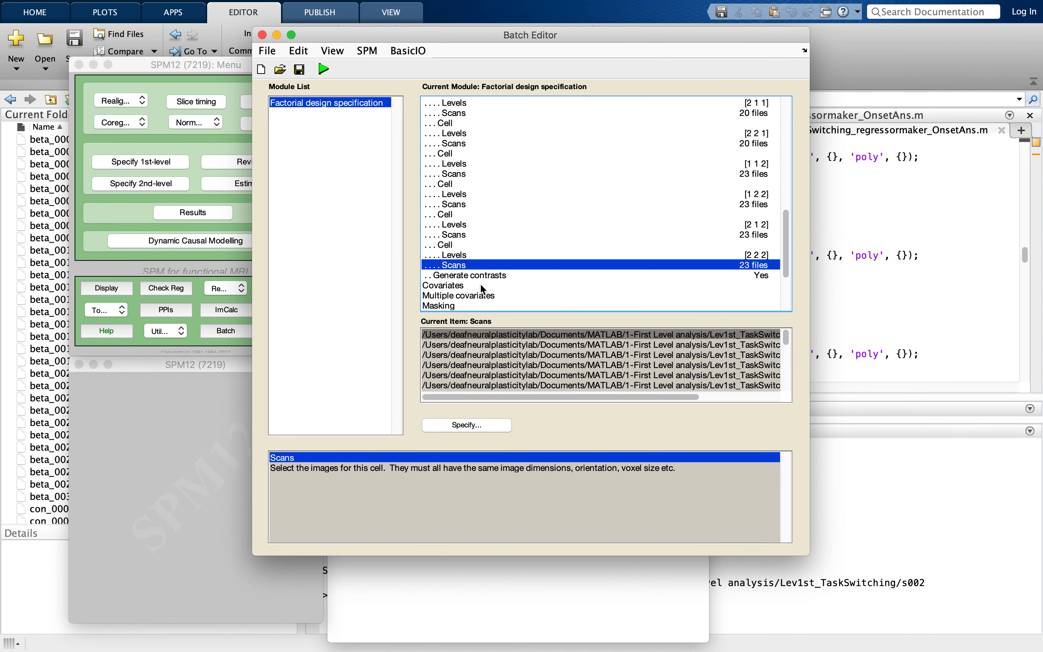
# - Start saving the batch, choosing the Switching folder in Project students/Second Level analysis as the destination
pyautogui.click(480, 285)
pyautogui.scroll(-3, 481, 285)
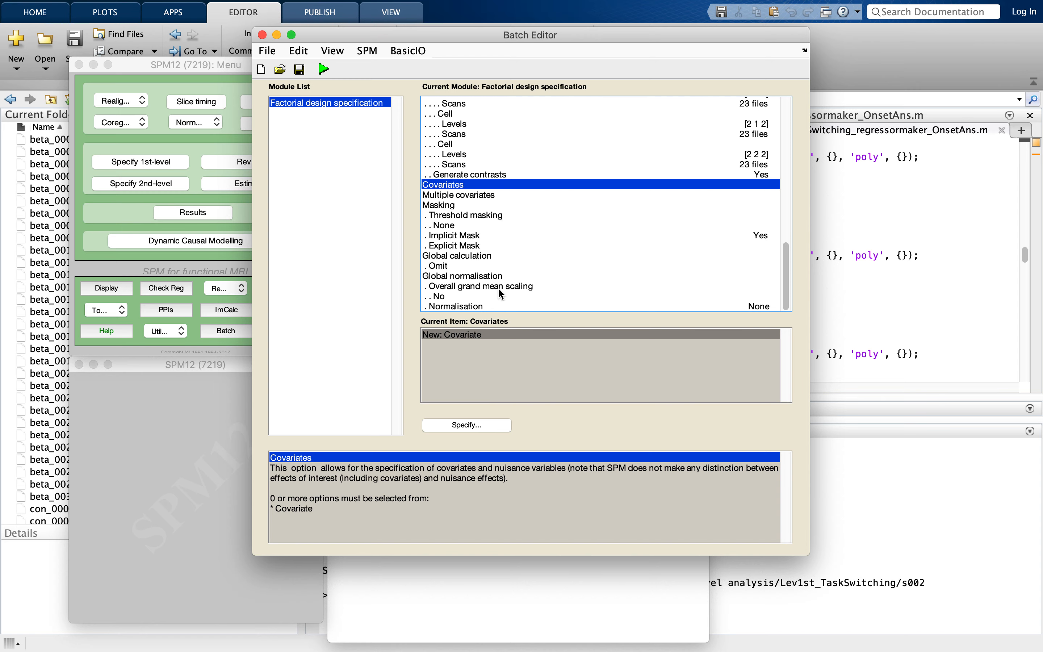
pyautogui.scroll(10, 498, 287)
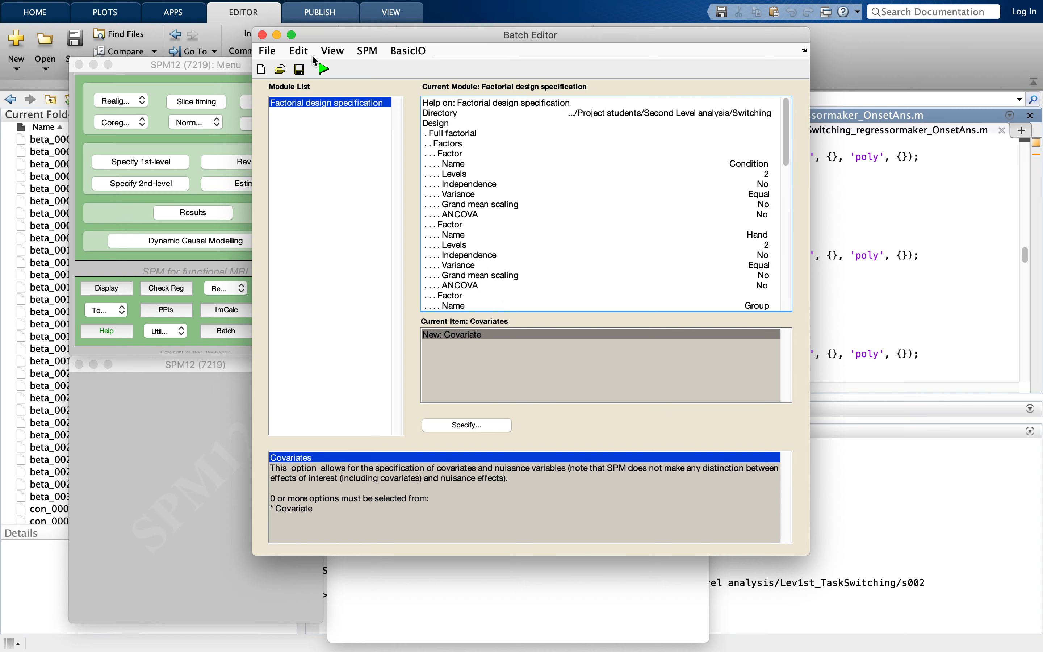
pyautogui.click(300, 70)
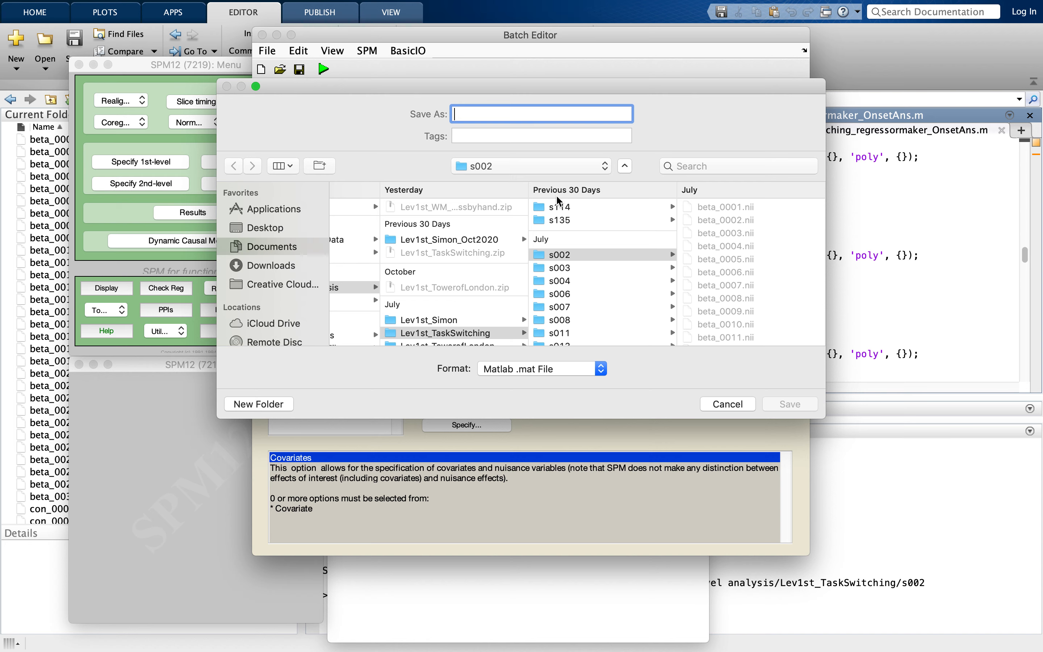
pyautogui.hscroll(-5, 484, 300)
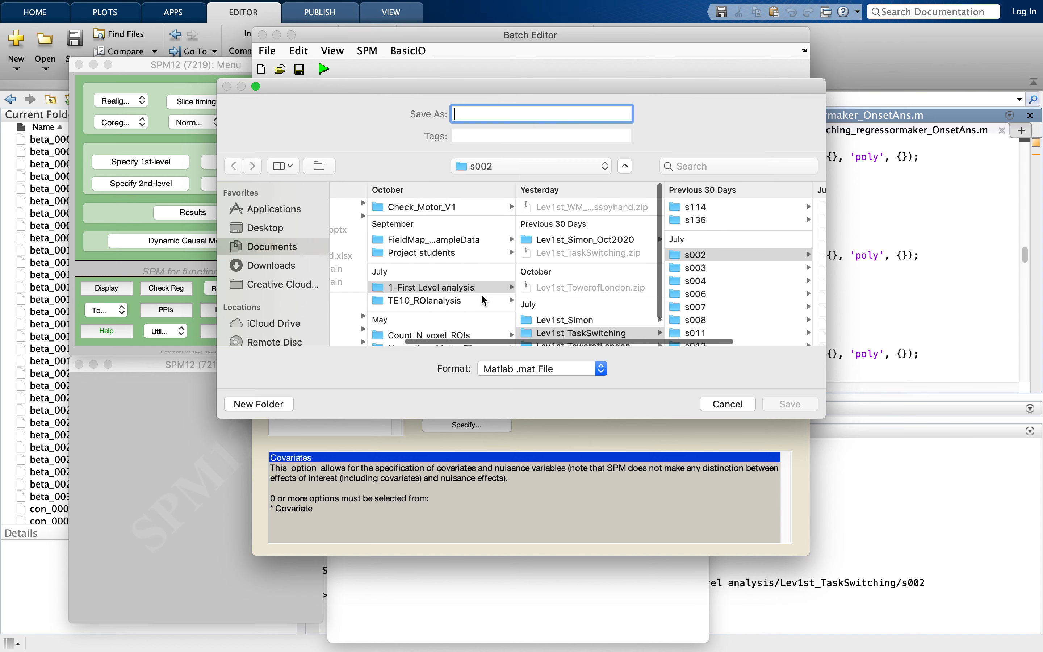
pyautogui.click(503, 254)
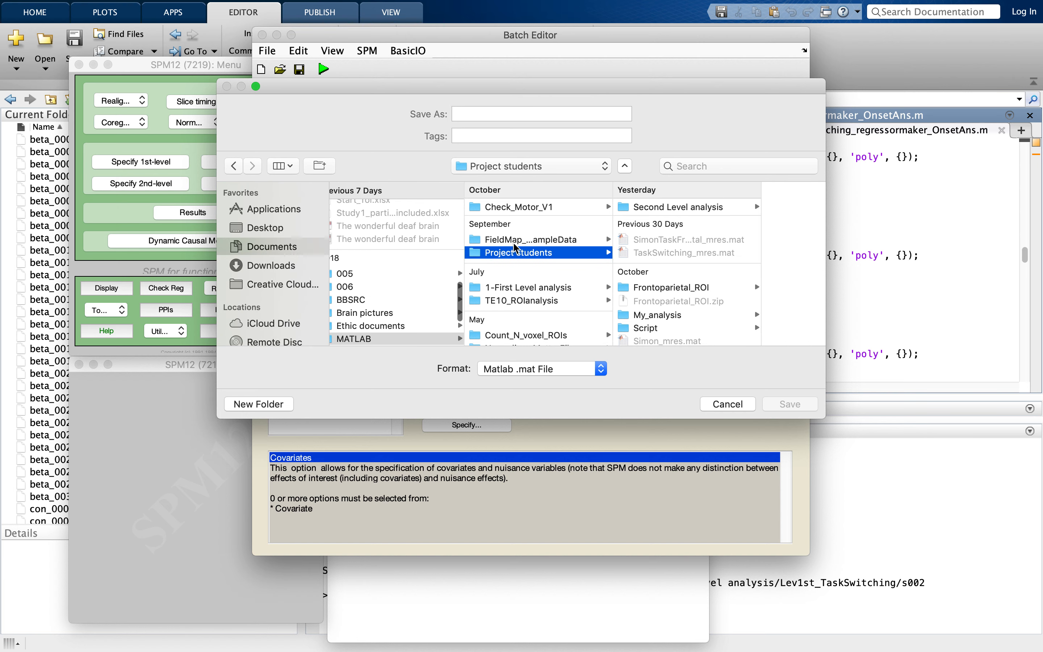
pyautogui.click(719, 207)
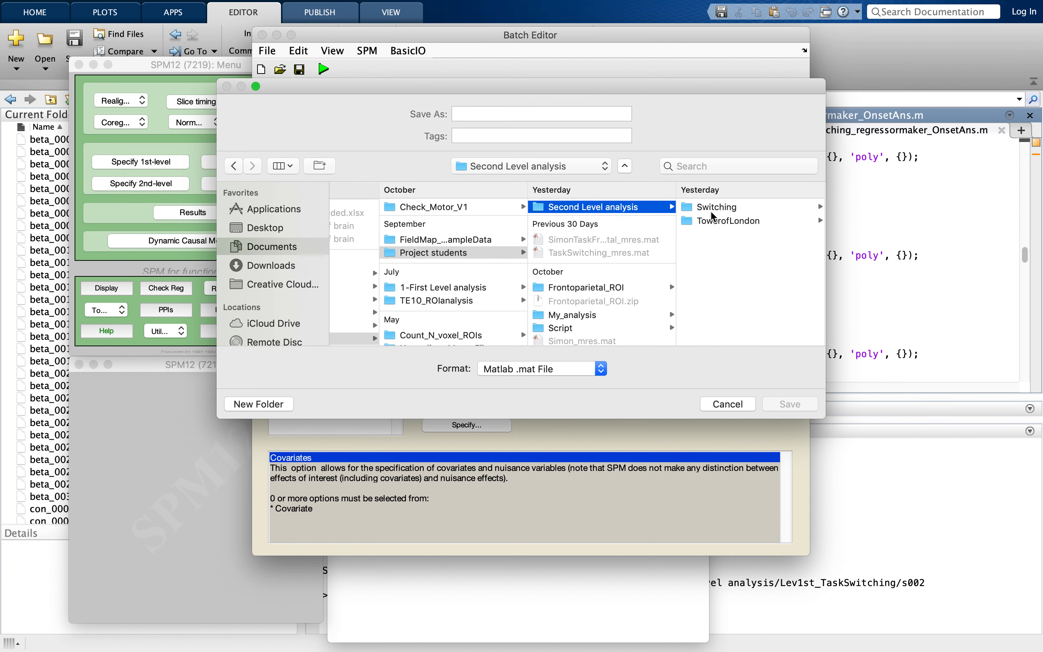
pyautogui.click(712, 215)
# - Save the batch as TaskSwitching and run the factorial design specification
pyautogui.click(497, 114)
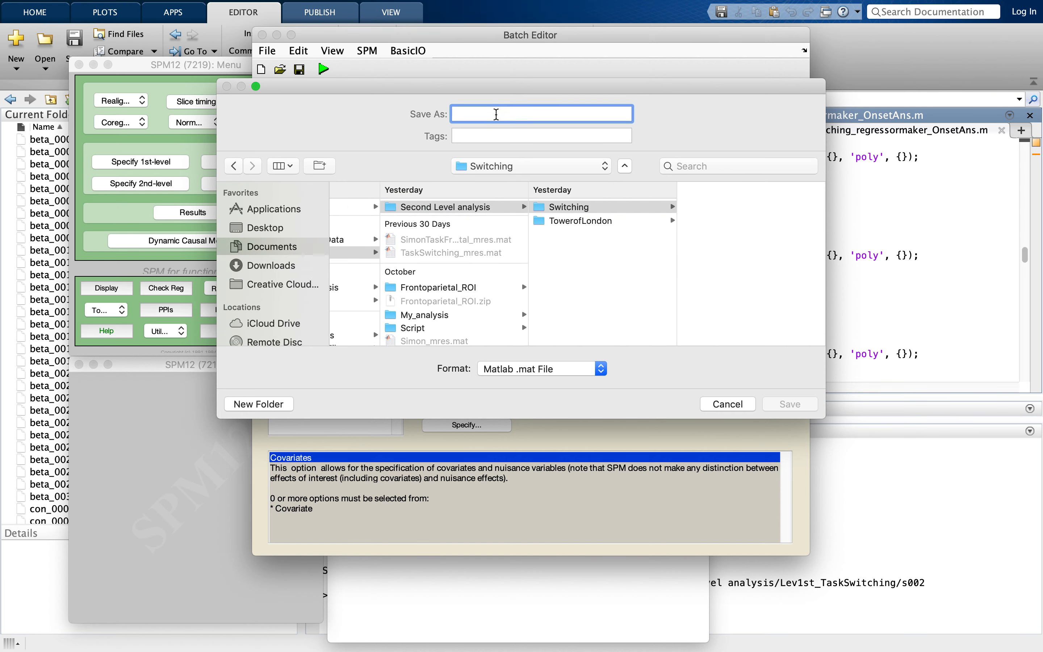
pyautogui.write('TaskSwitching')
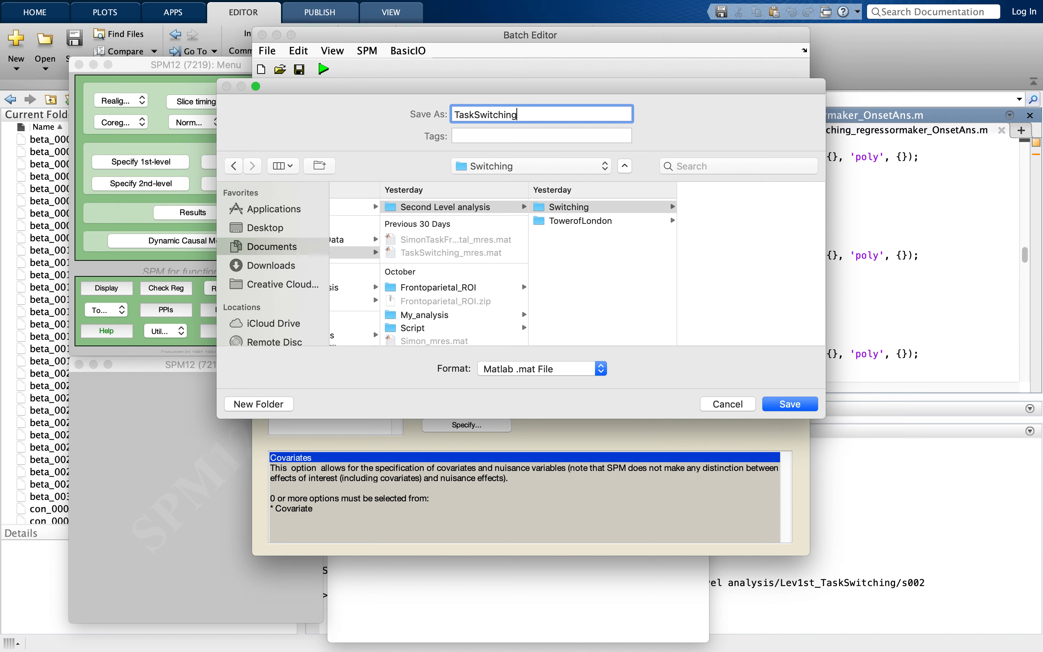
pyautogui.click(782, 406)
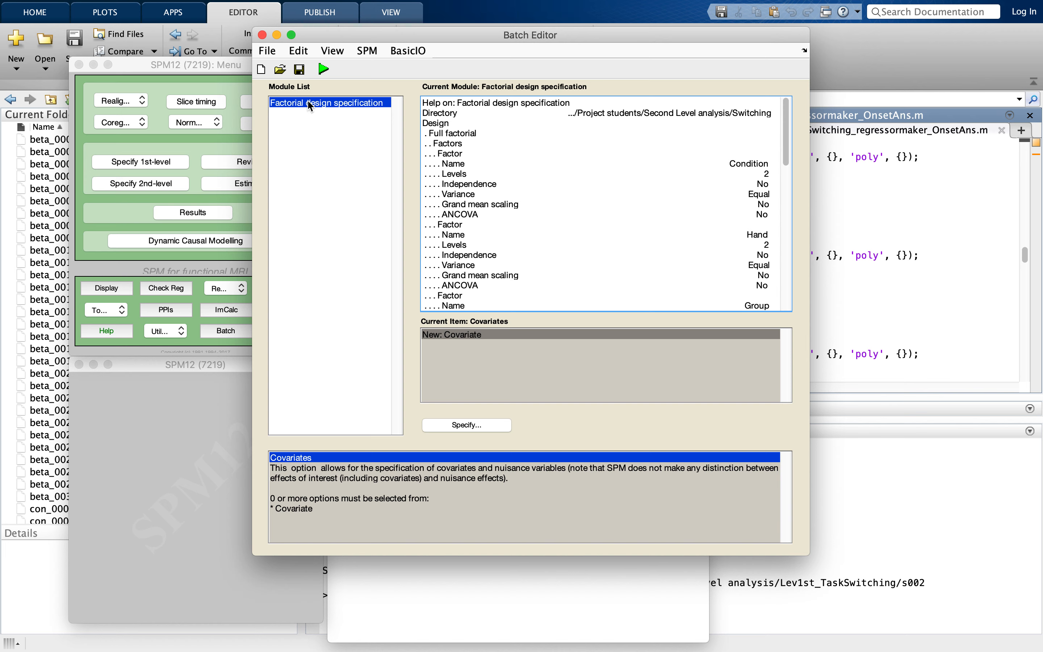
pyautogui.click(324, 70)
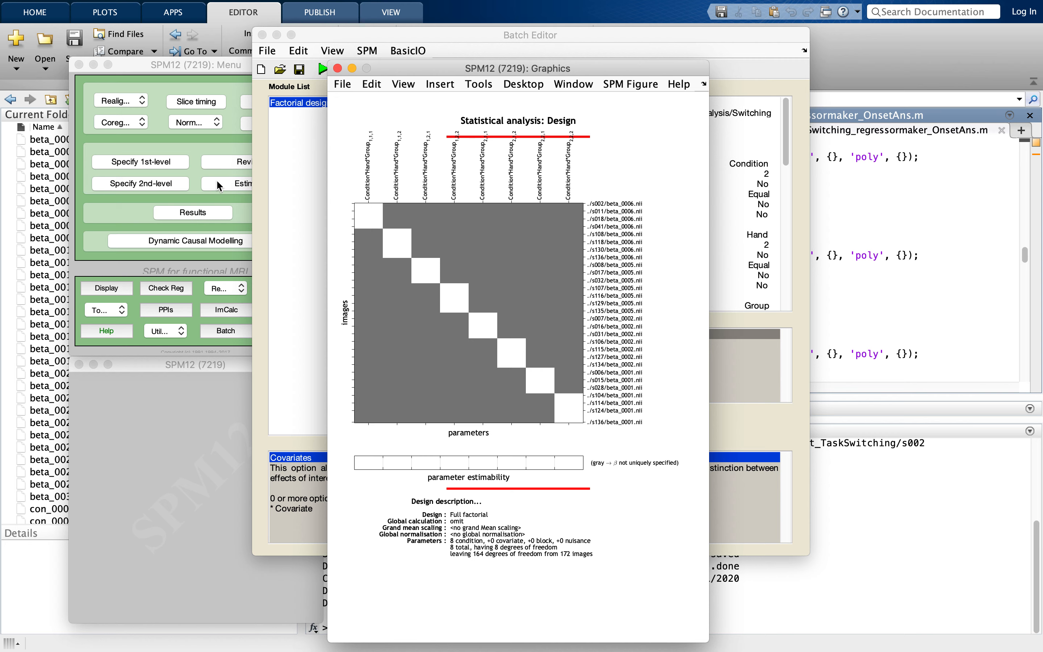
# - Set up a model estimation job and start specifying its SPM.mat file
pyautogui.click(229, 66)
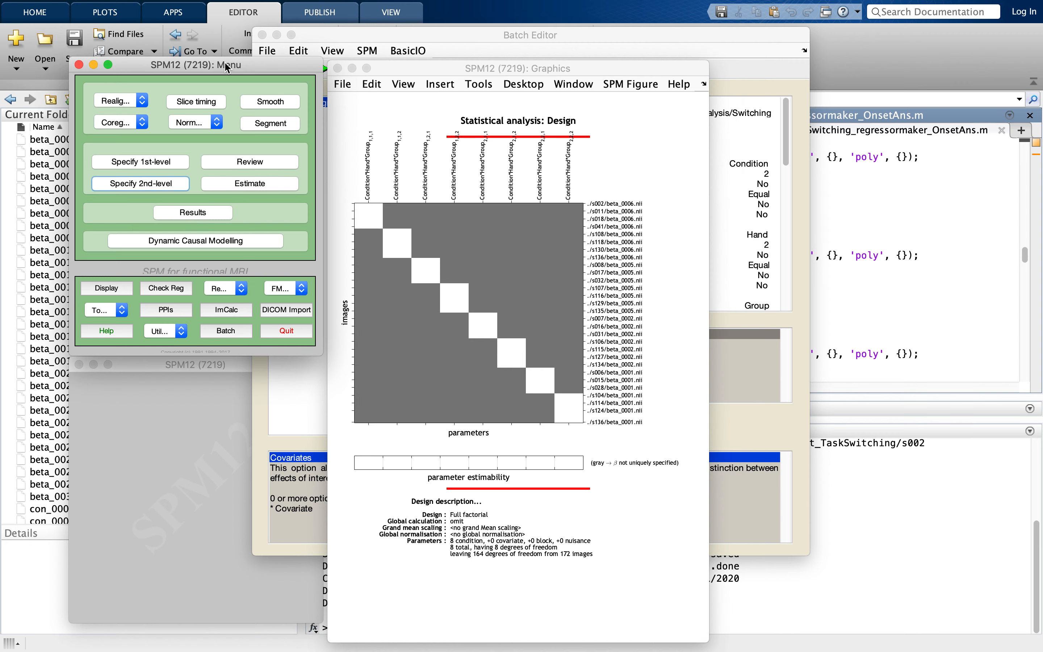
pyautogui.click(249, 184)
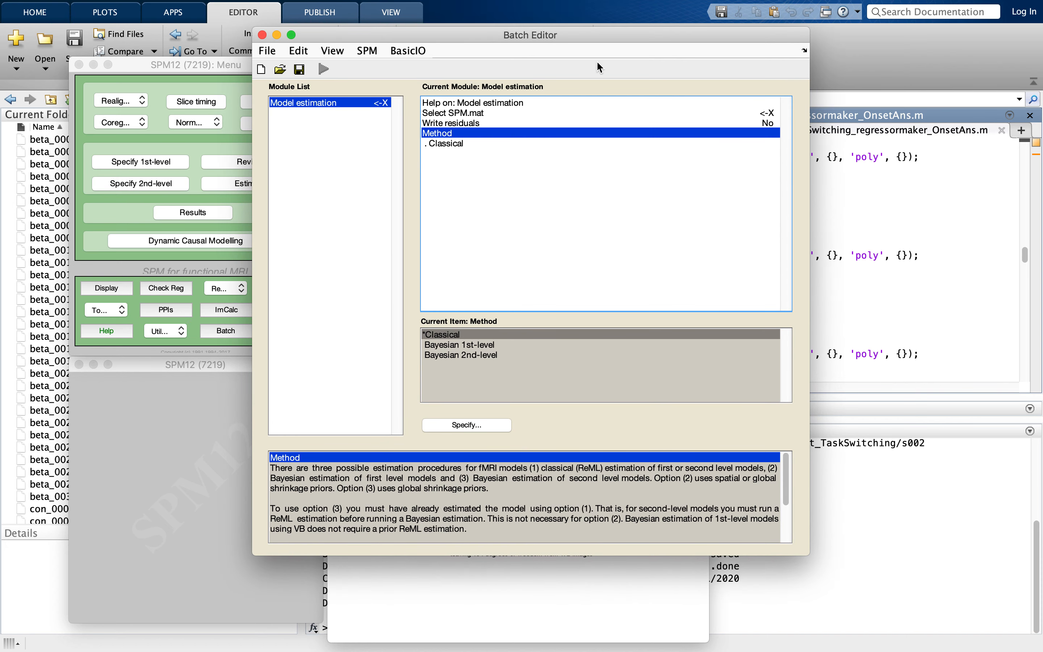
pyautogui.click(597, 103)
pyautogui.click(599, 113)
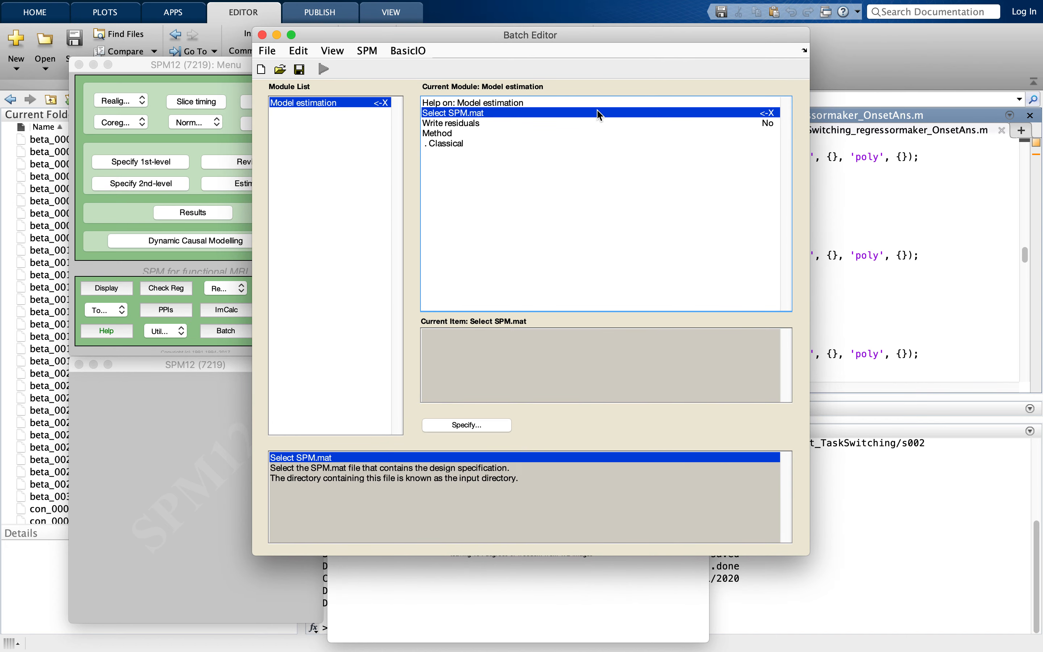
pyautogui.click(481, 426)
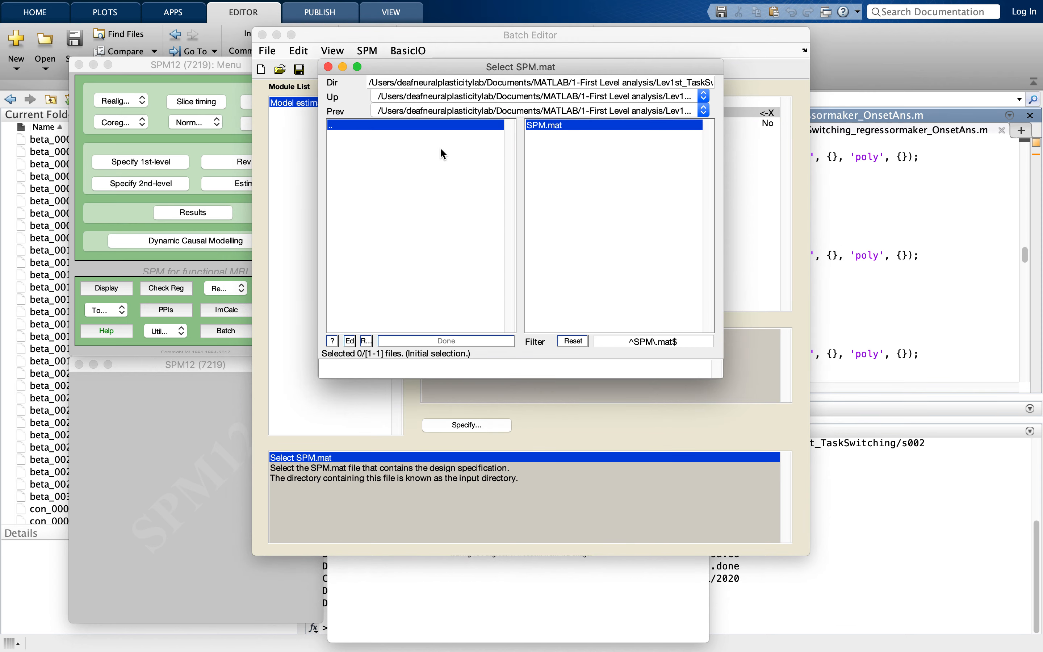
# - Choose SPM.mat from Project students/Second Level analysis/Switching for the estimation and run the job
pyautogui.click(424, 126)
pyautogui.click(424, 126)
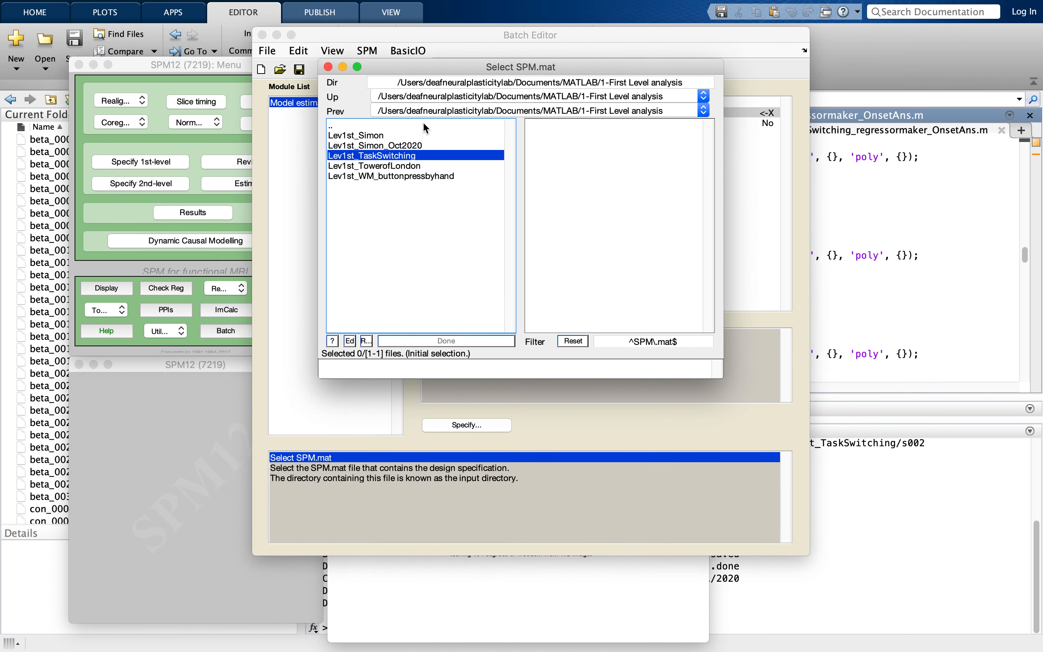
pyautogui.click(424, 125)
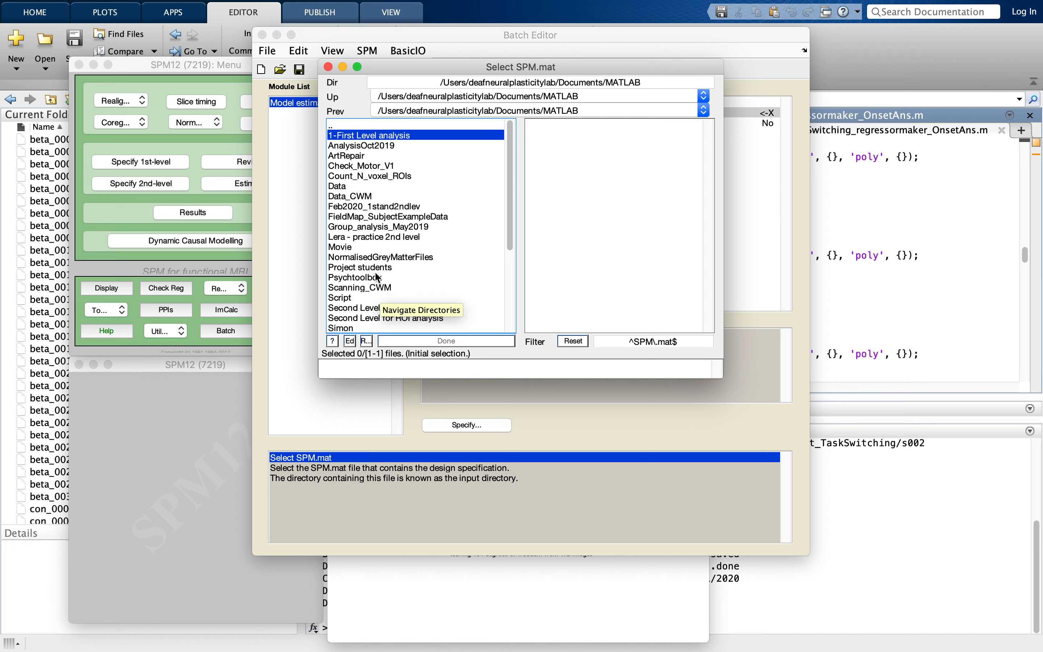
pyautogui.click(362, 267)
pyautogui.click(366, 167)
pyautogui.click(369, 134)
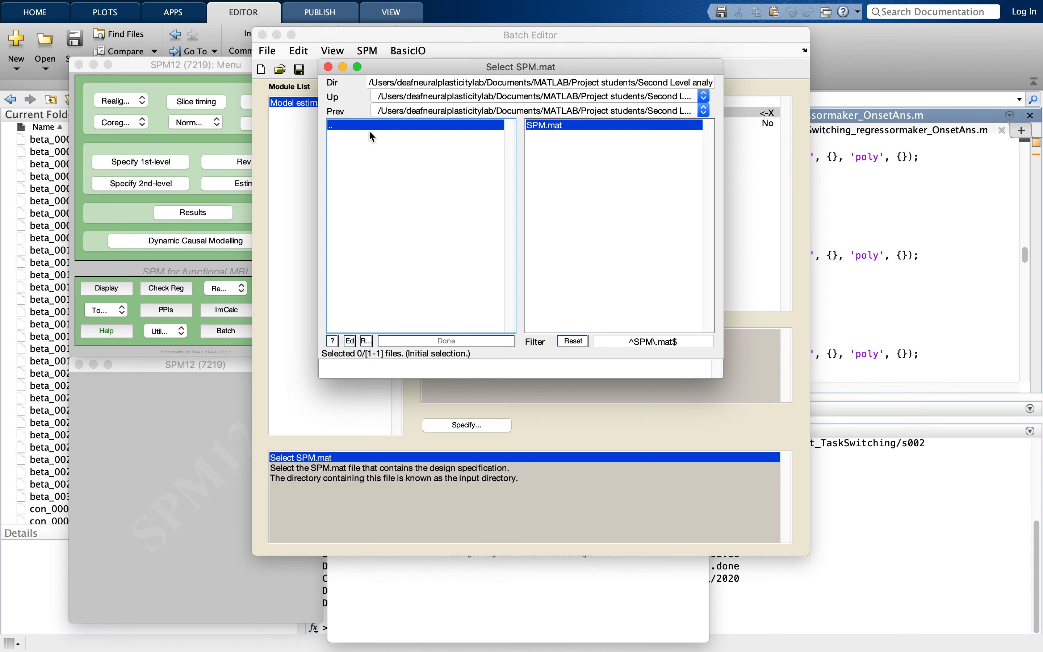
pyautogui.click(578, 124)
pyautogui.click(442, 341)
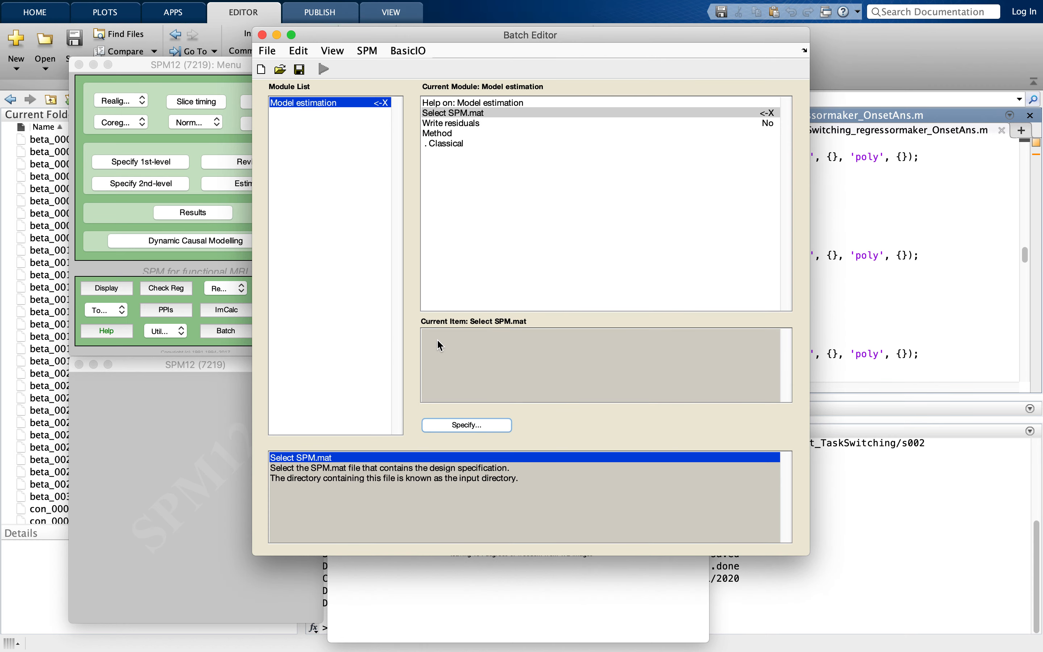
pyautogui.click(324, 69)
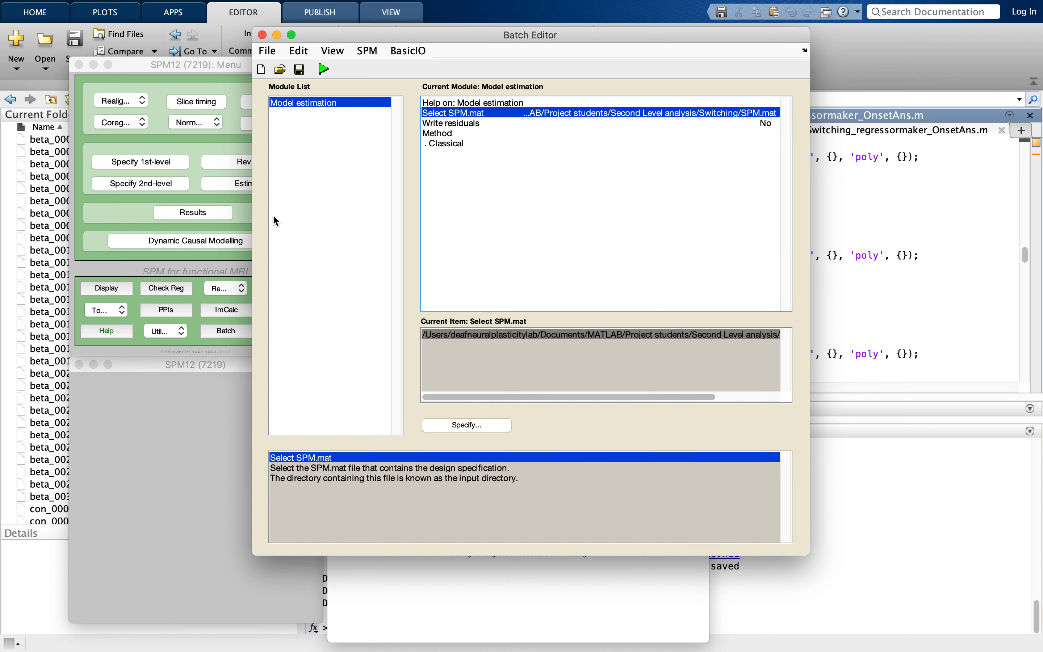
# - Load SPM.mat from Project students/Second Level analysis/Switching into the results to reach the contrast manager
pyautogui.click(113, 210)
pyautogui.click(197, 210)
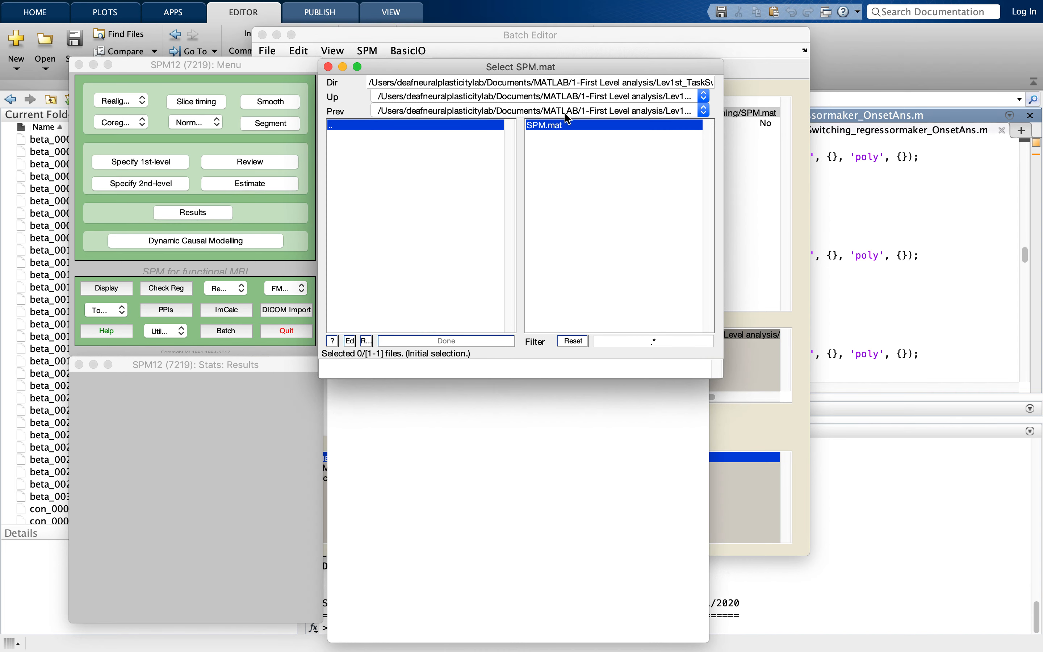
pyautogui.click(465, 129)
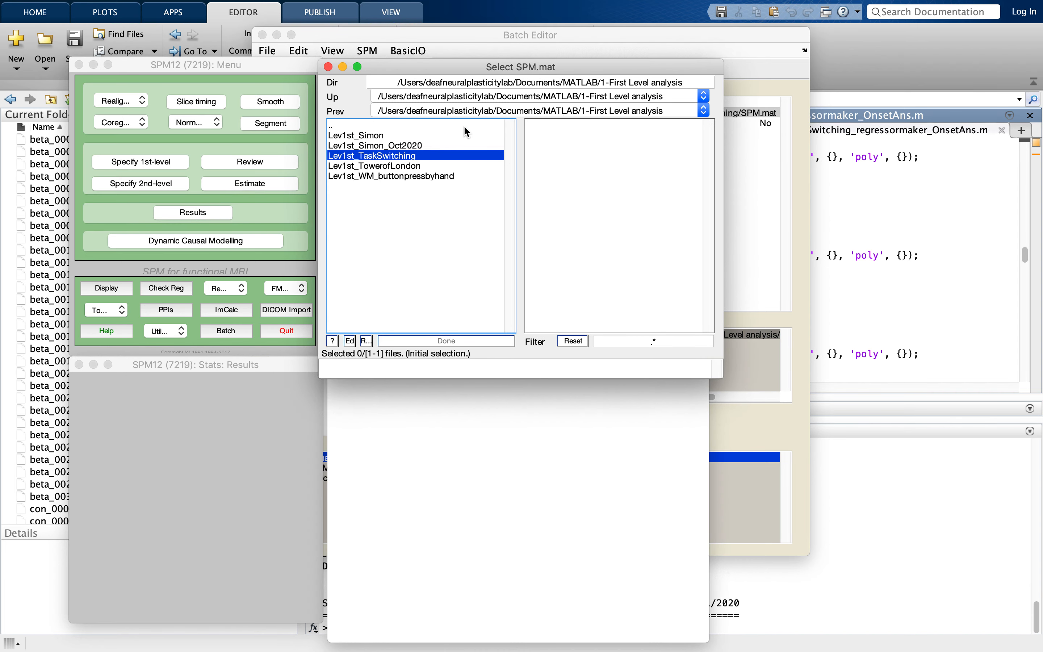
pyautogui.click(465, 128)
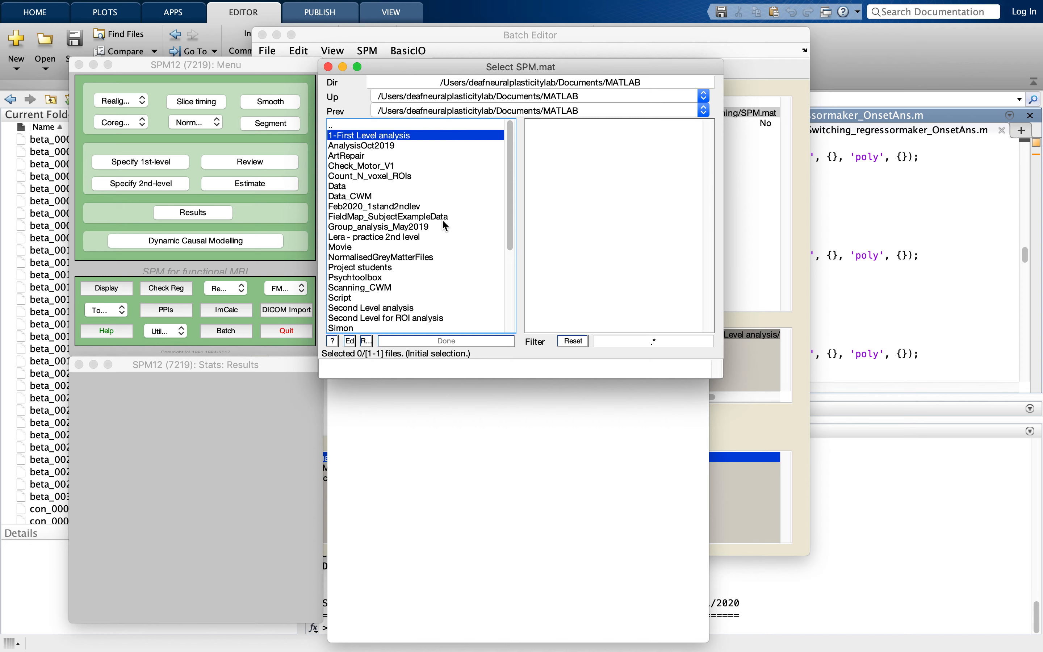
pyautogui.click(410, 267)
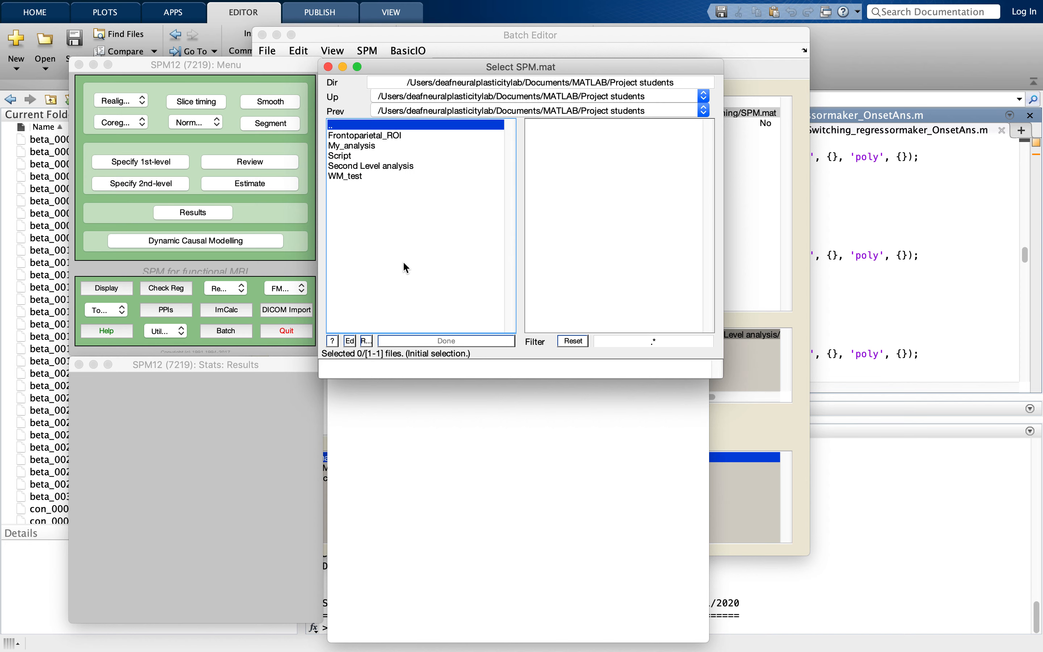
pyautogui.click(378, 167)
pyautogui.click(366, 136)
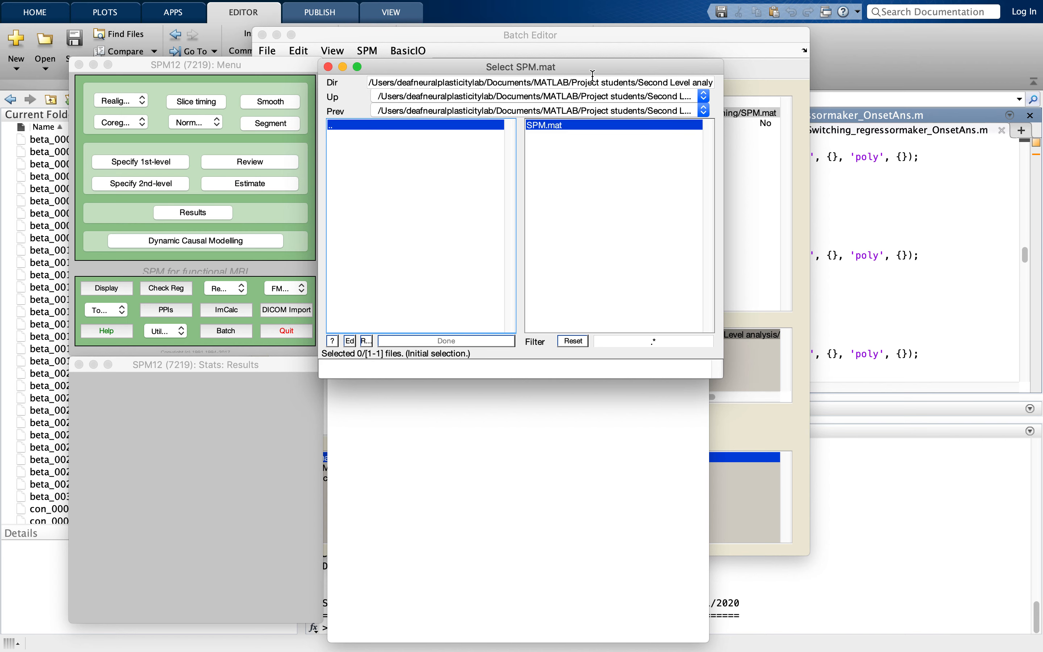
pyautogui.click(609, 124)
pyautogui.click(450, 341)
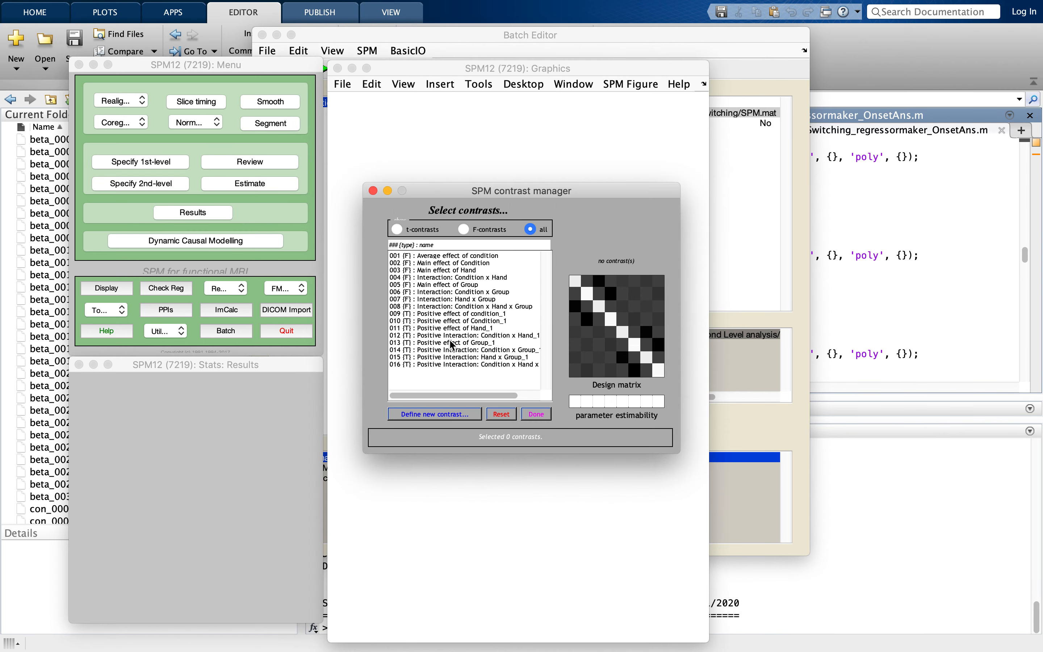
# - Display the F-contrast Main effect of Condition without masking, at an FWE-corrected threshold of 0.05 and an extent threshold of 0 voxels
pyautogui.click(430, 264)
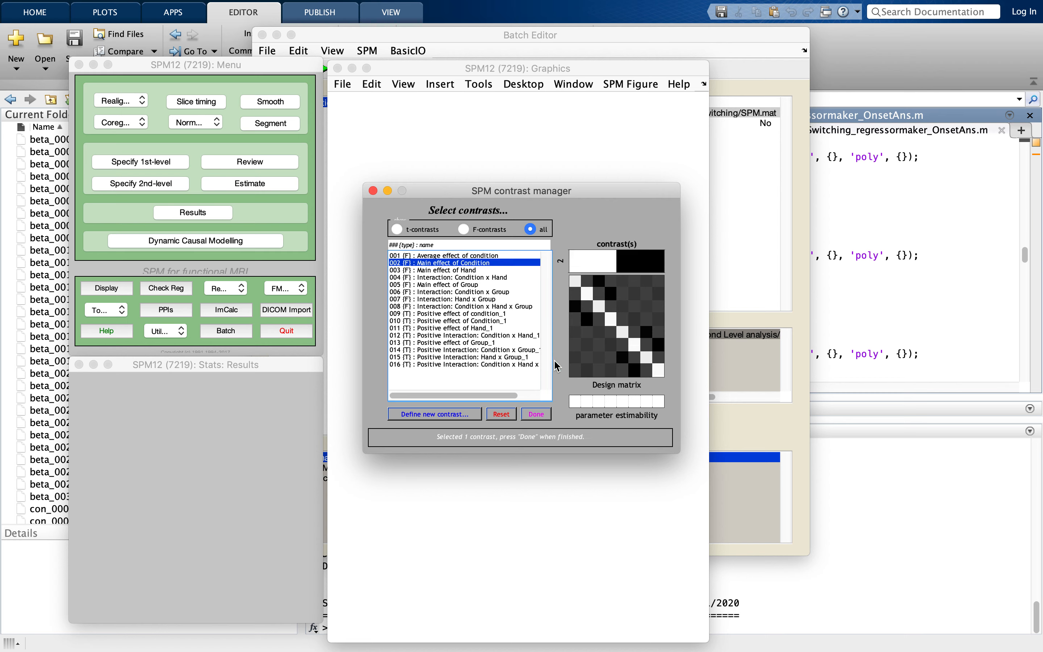
pyautogui.click(537, 415)
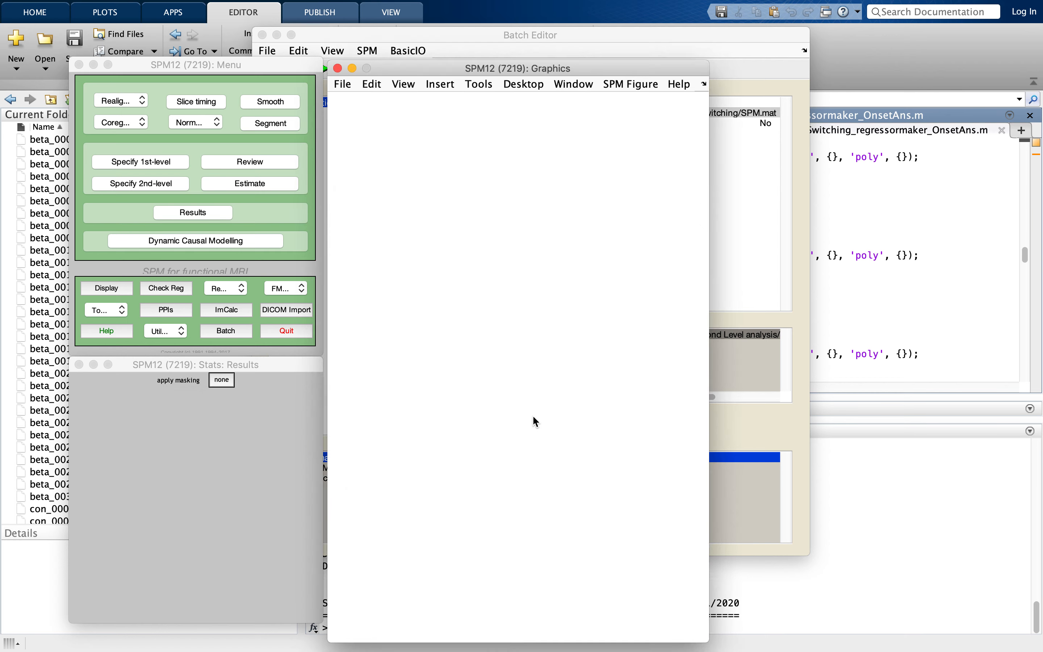
pyautogui.click(216, 382)
pyautogui.click(227, 399)
pyautogui.press('Return')
pyautogui.press('Return')
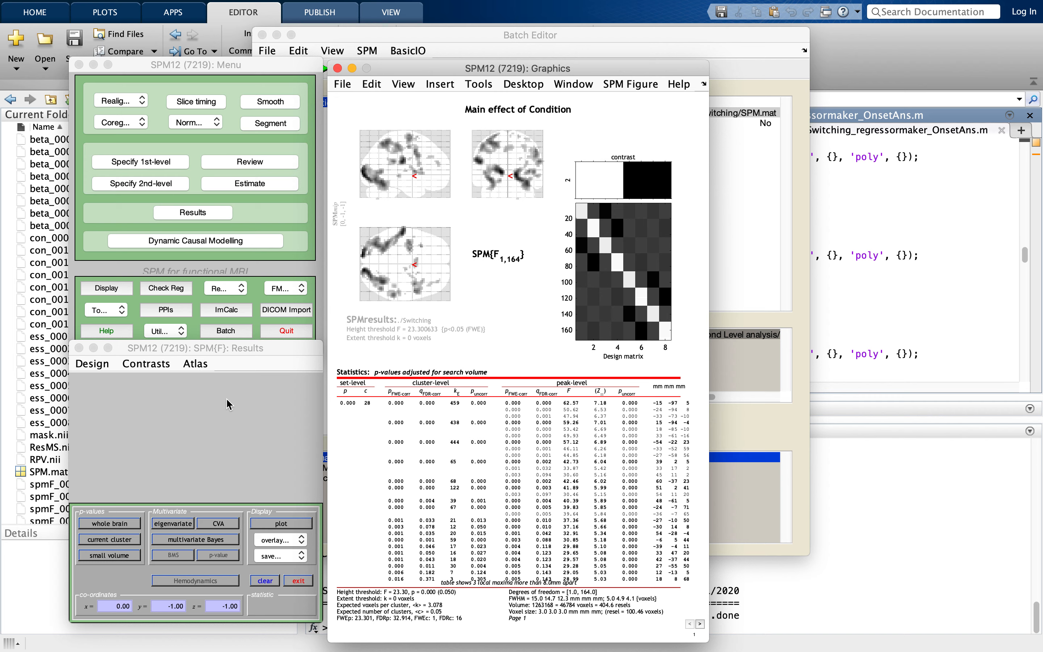
# - View the results of the F-contrast Main effect of Hand, and switch on to the Main effect of Group
pyautogui.click(149, 364)
pyautogui.moveTo(172, 397)
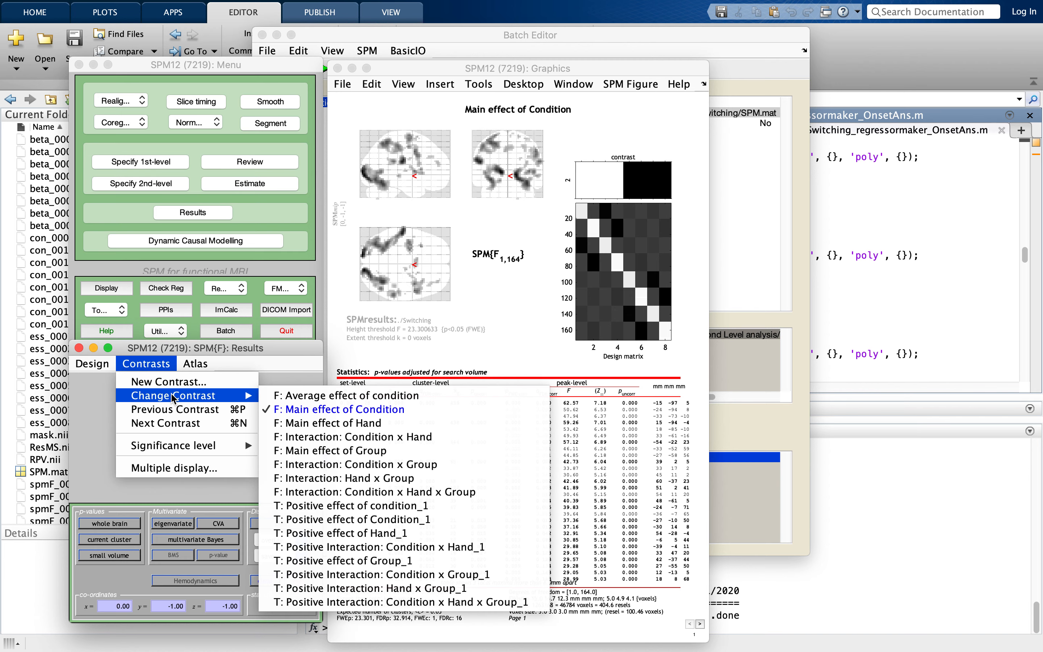
pyautogui.click(300, 423)
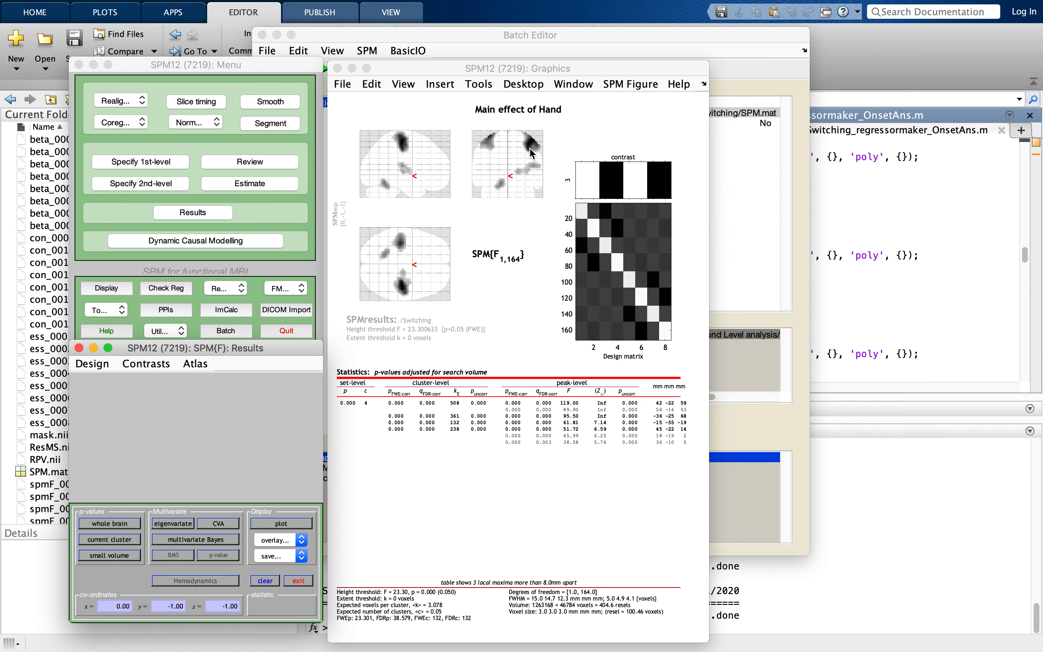
pyautogui.click(147, 362)
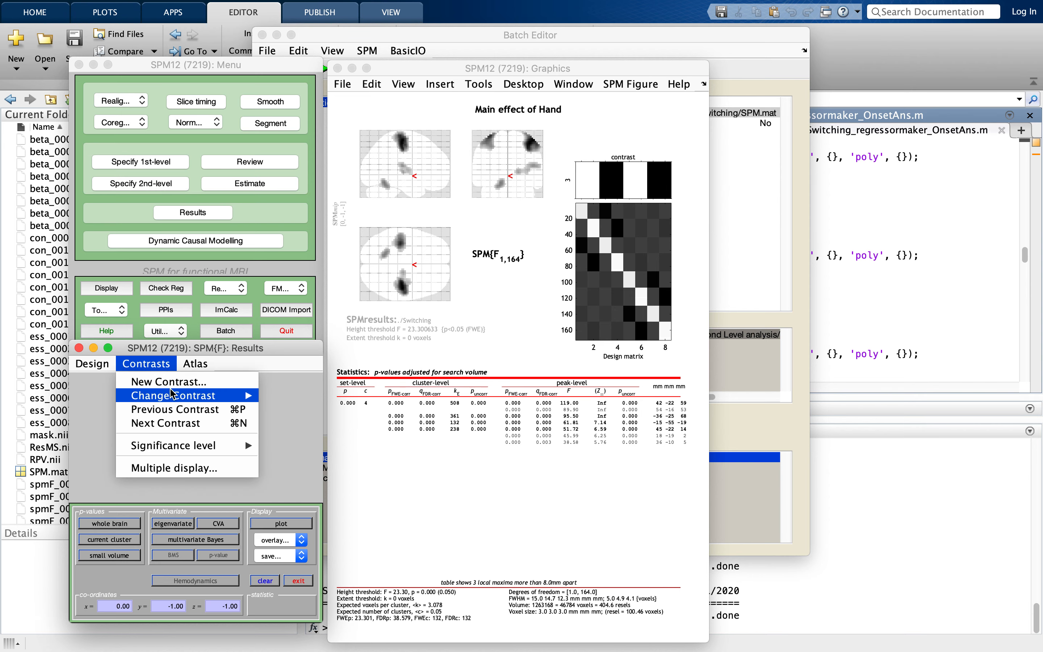
pyautogui.moveTo(172, 391)
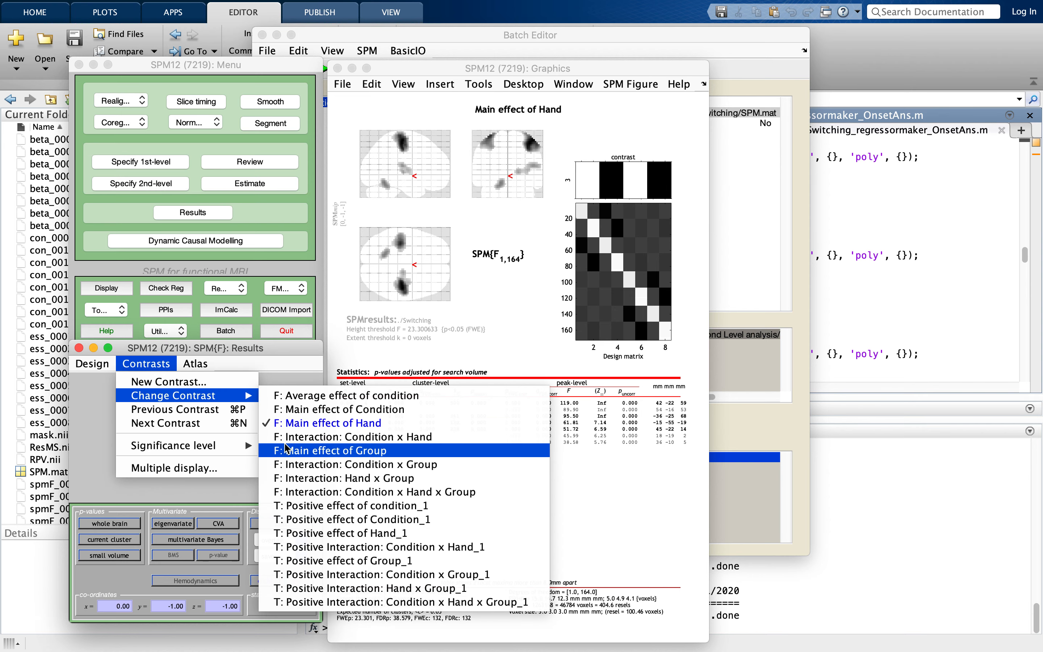
pyautogui.click(287, 451)
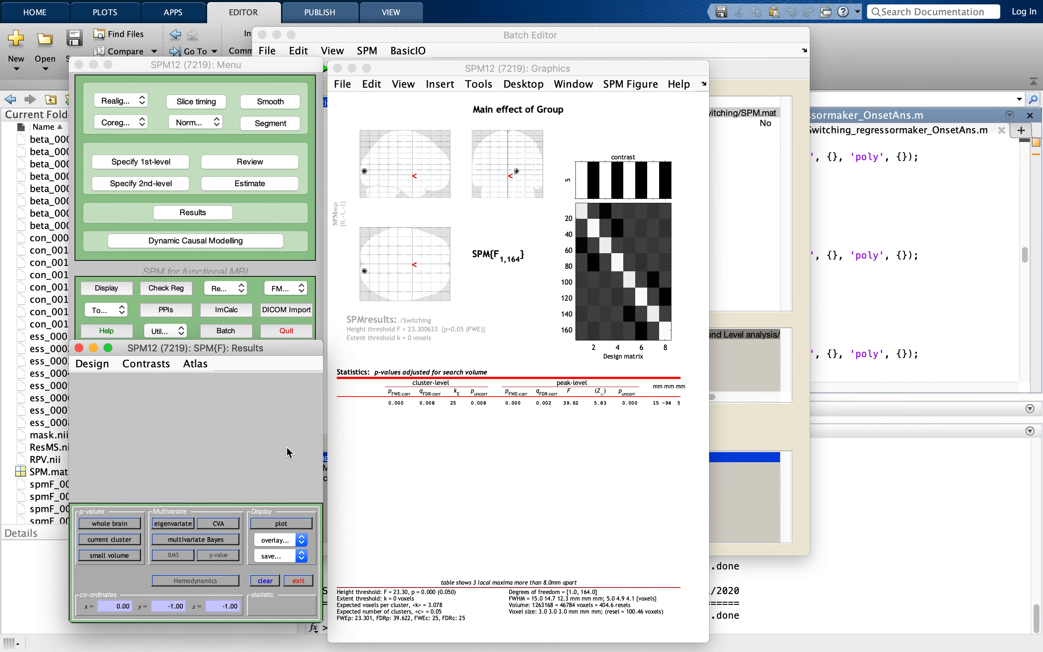
# - Set the significance level for the Main effect of Group to 0.05 without p-value adjustment, with an extent threshold of 0 voxels
pyautogui.click(173, 365)
pyautogui.moveTo(214, 448)
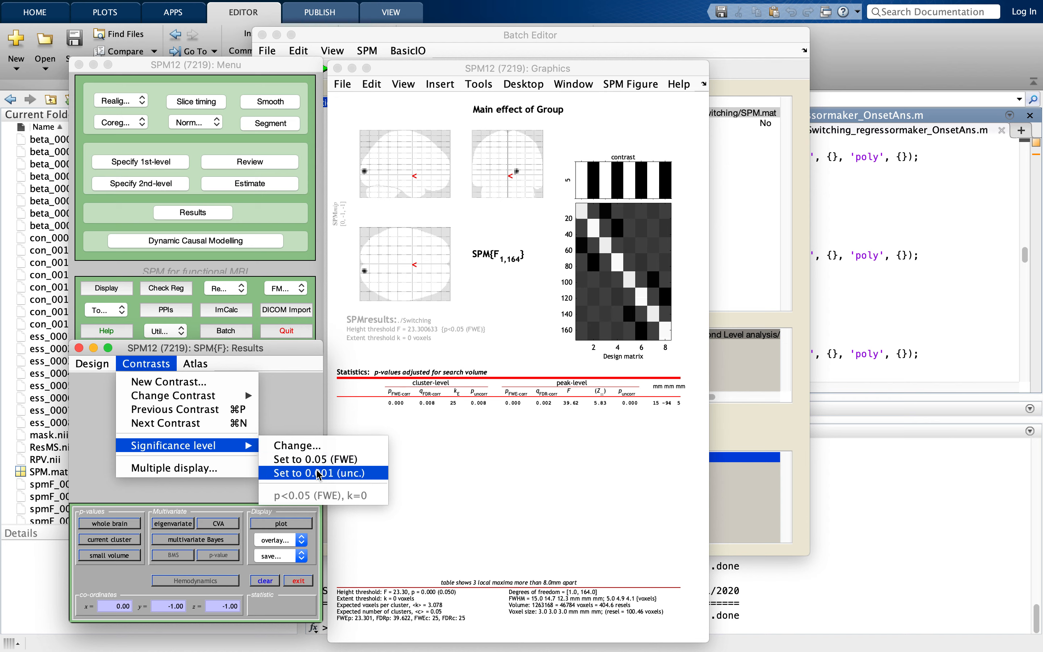
pyautogui.click(302, 445)
pyautogui.click(285, 379)
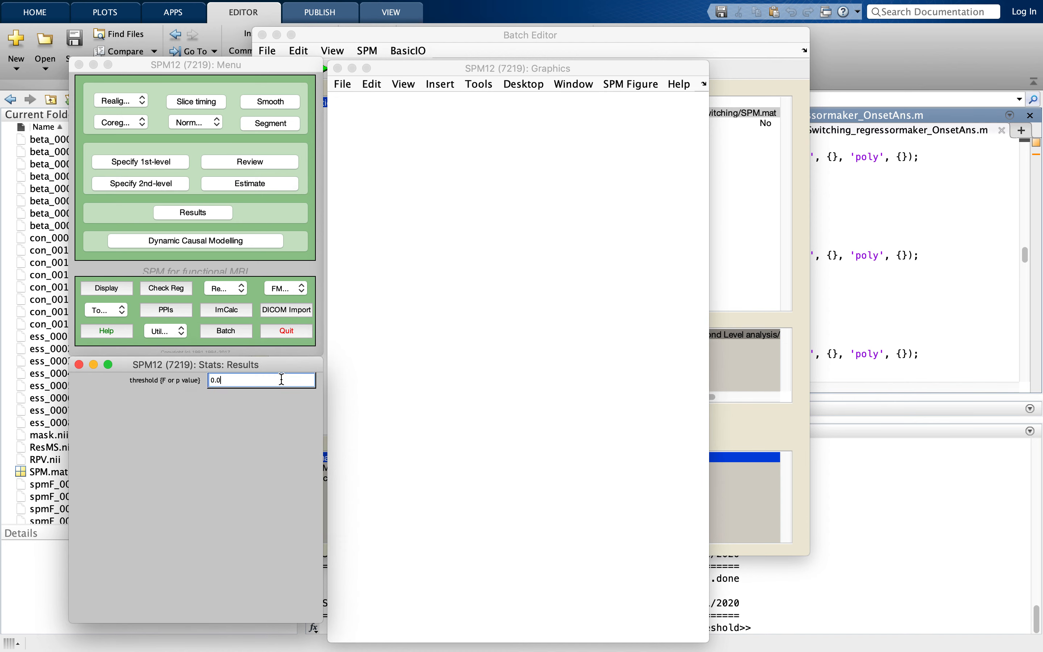
pyautogui.write('5')
pyautogui.press('Return')
pyautogui.press('Return')
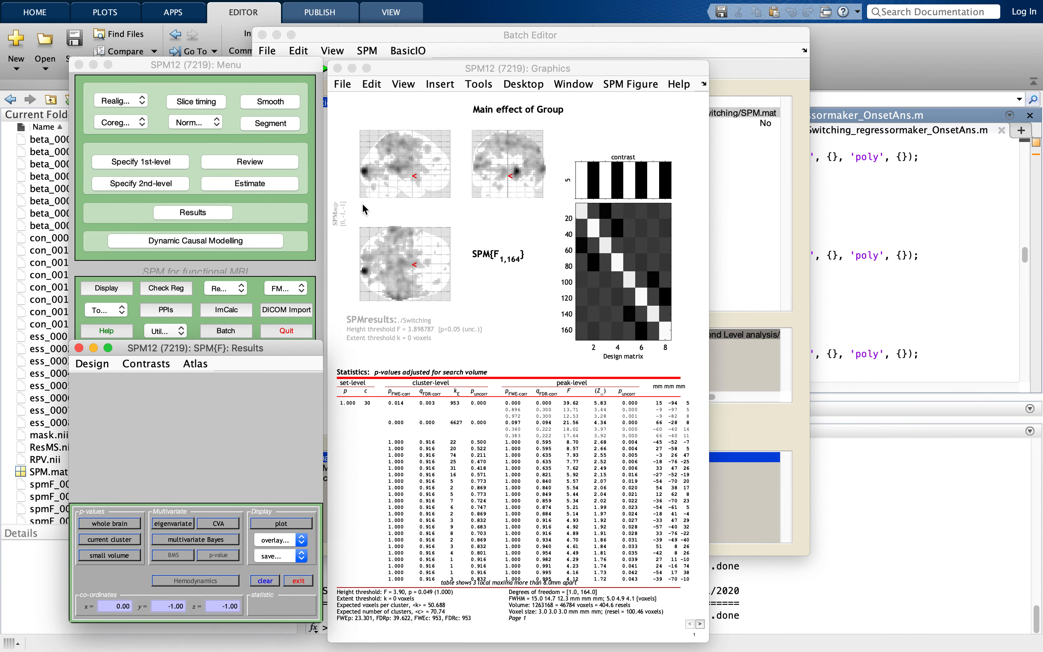
# - Change the significance level for the Main effect of Group to 0.005 uncorrected, with an extent threshold of 0 voxels
pyautogui.click(137, 367)
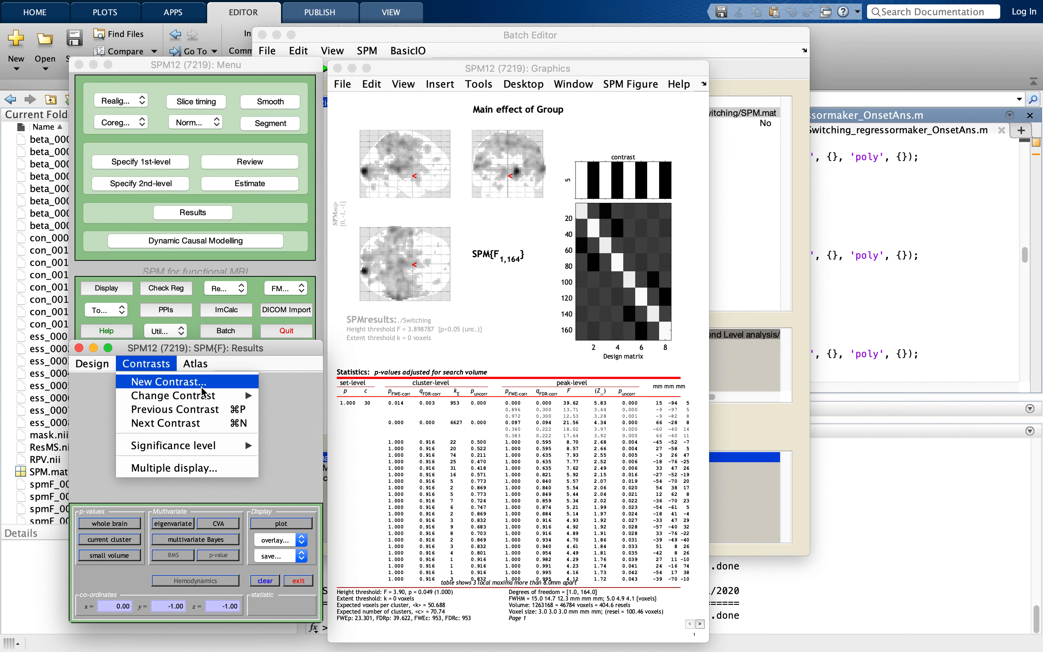
pyautogui.moveTo(211, 397)
pyautogui.moveTo(241, 445)
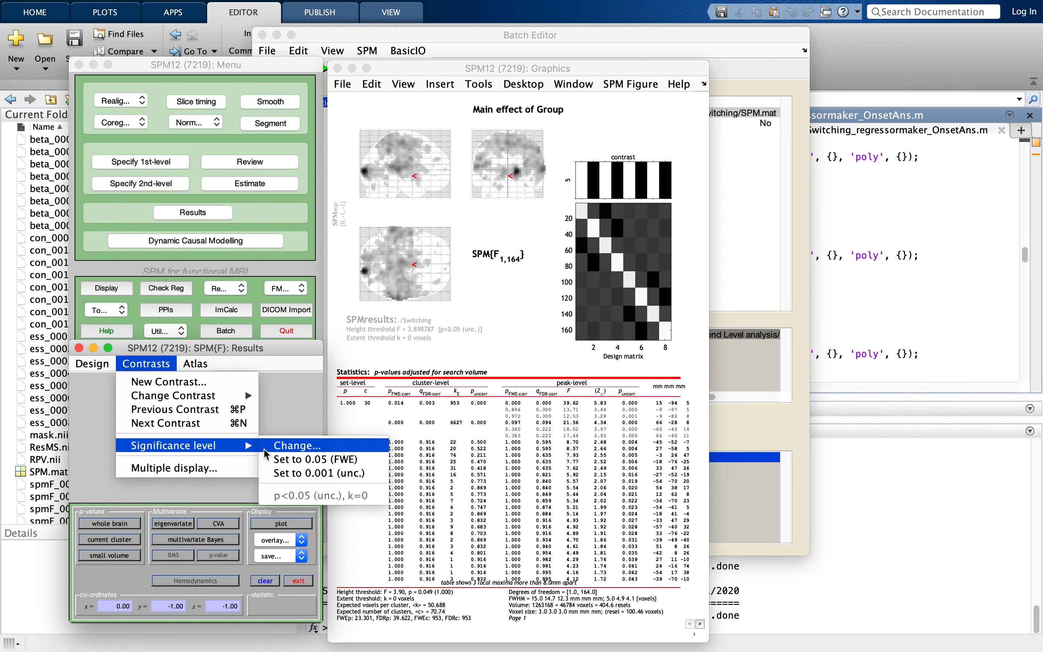
pyautogui.click(278, 446)
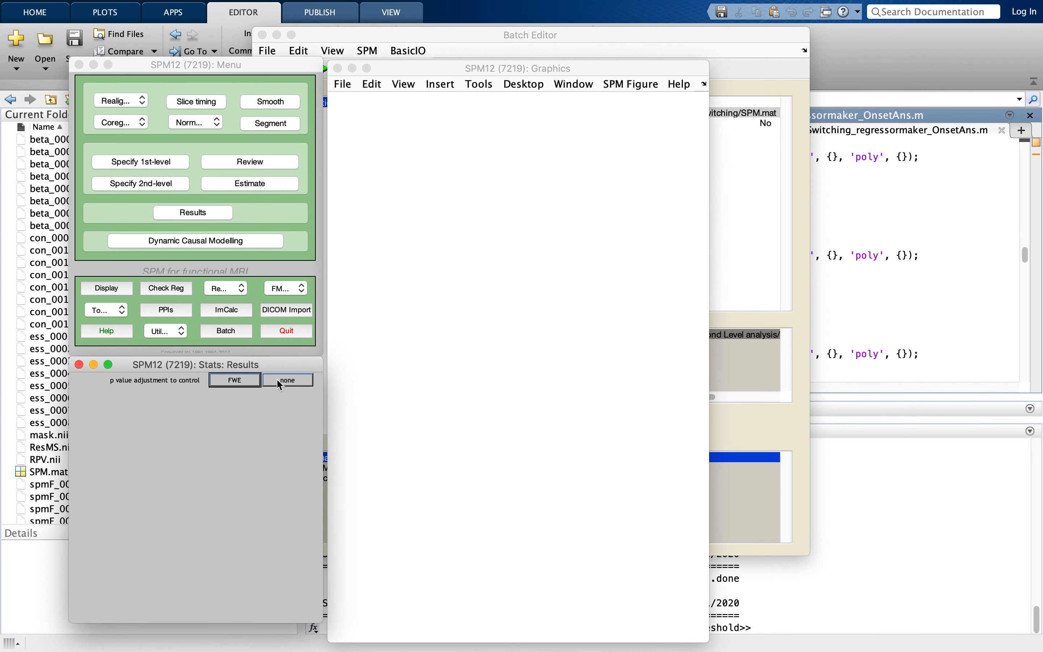
pyautogui.click(278, 382)
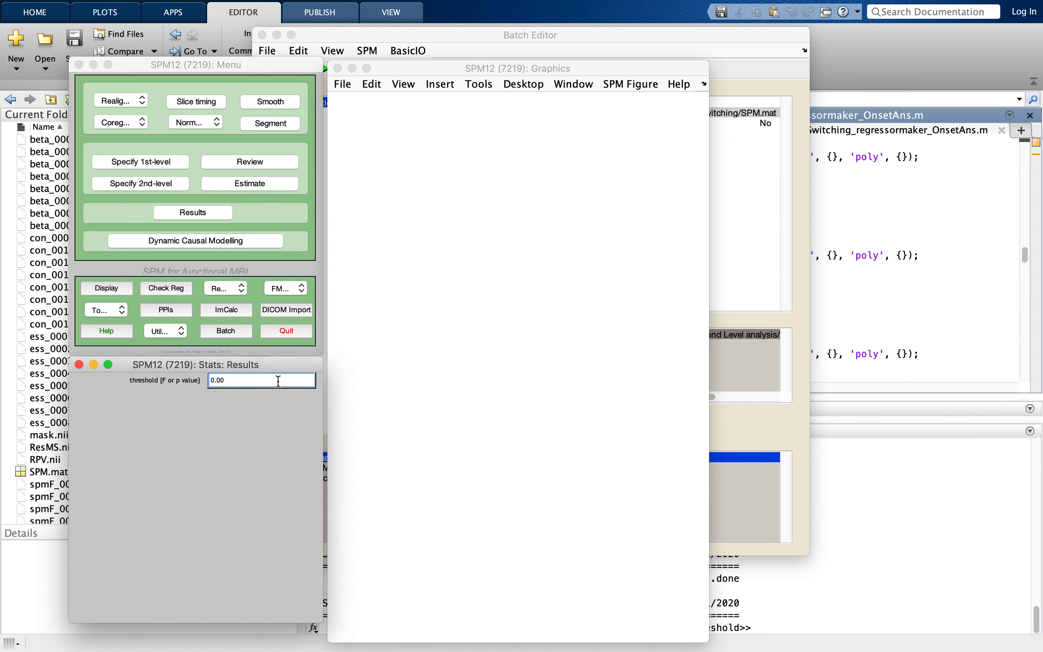
pyautogui.press('Return')
pyautogui.press('Return')
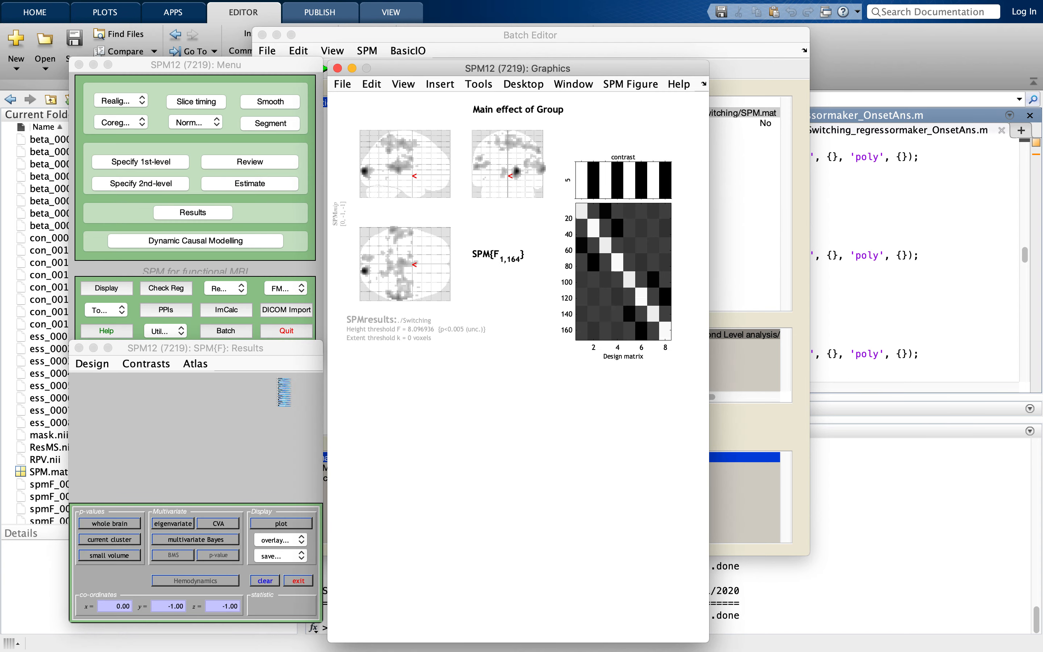